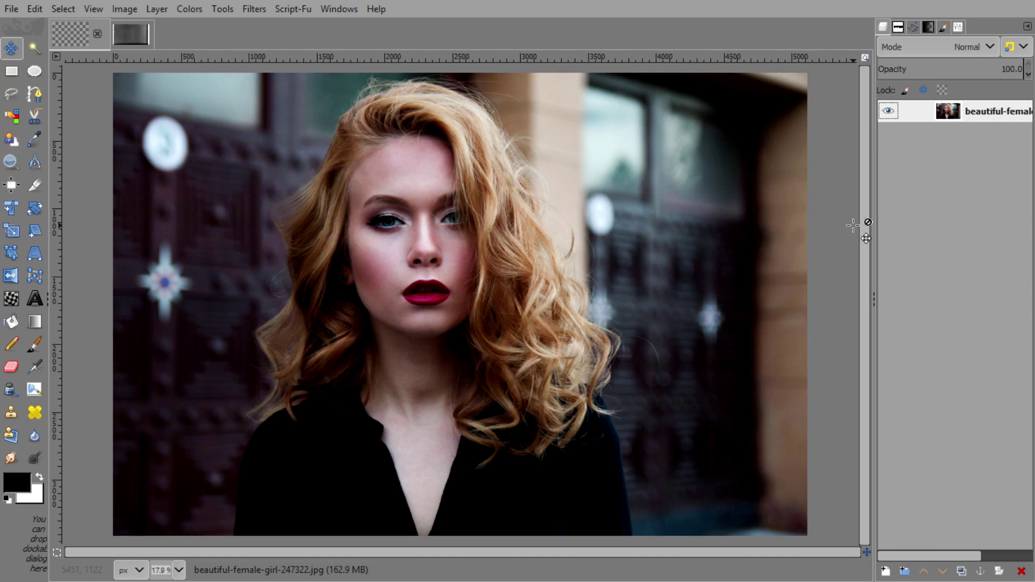
- Scale the portrait photo layer down to 3925×2616 and shift it up-left within the transparent canvas
left_click(13, 231)
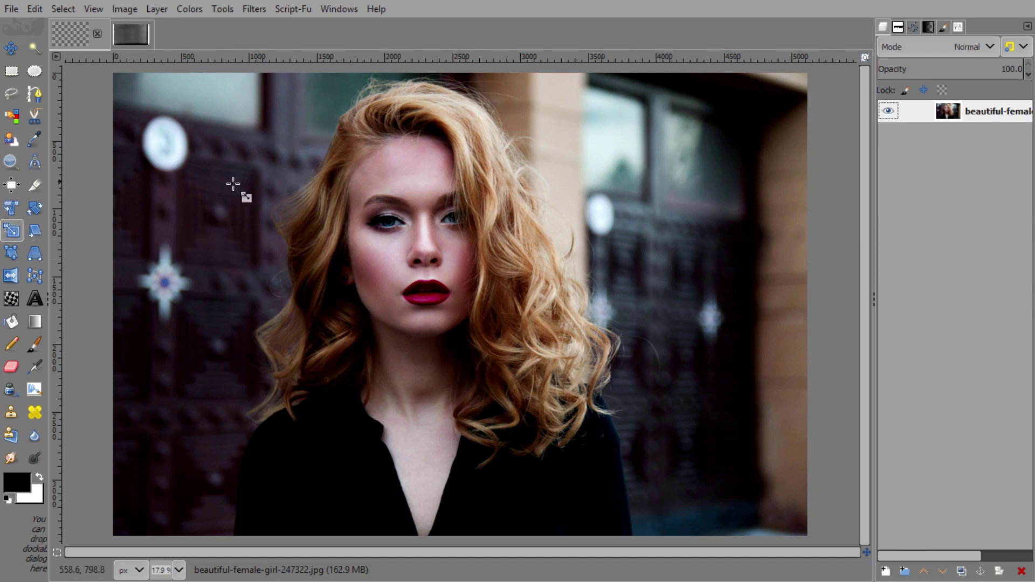
left_click(440, 276)
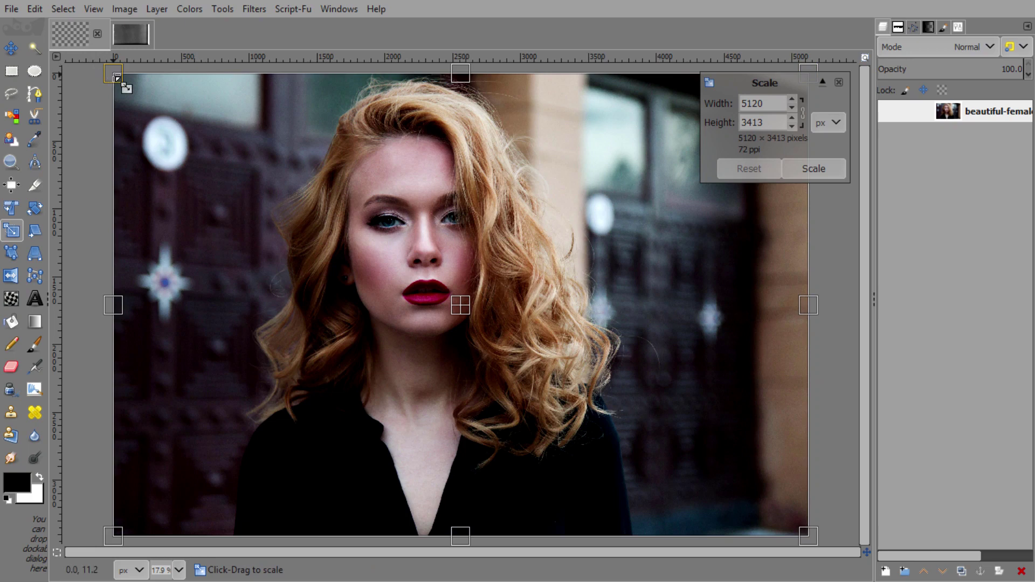
mouse_move(116, 79)
left_mouse_down()
mouse_move(275, 194)
mouse_move(261, 184)
left_mouse_up()
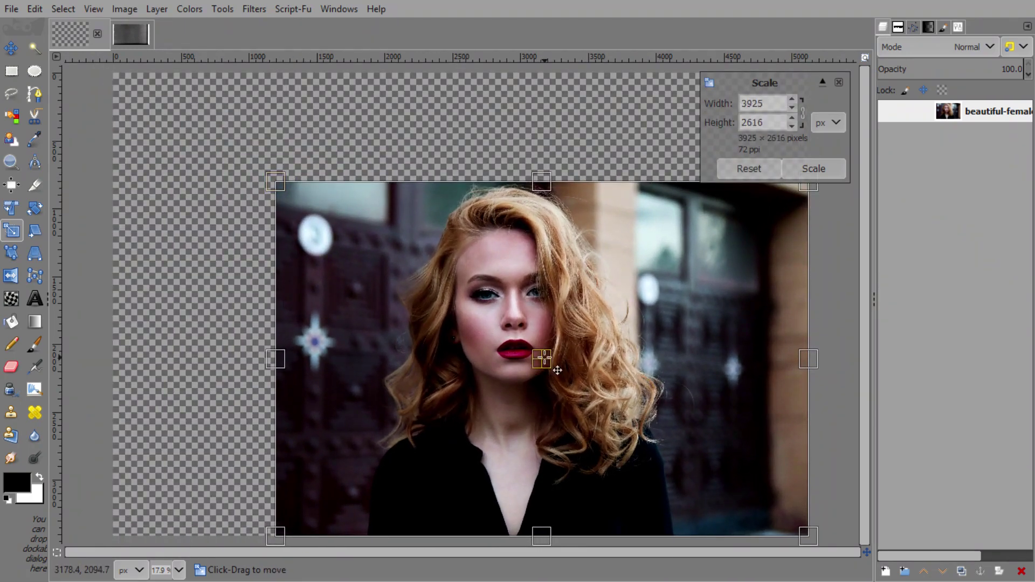
left_click_drag(557, 370, 493, 309)
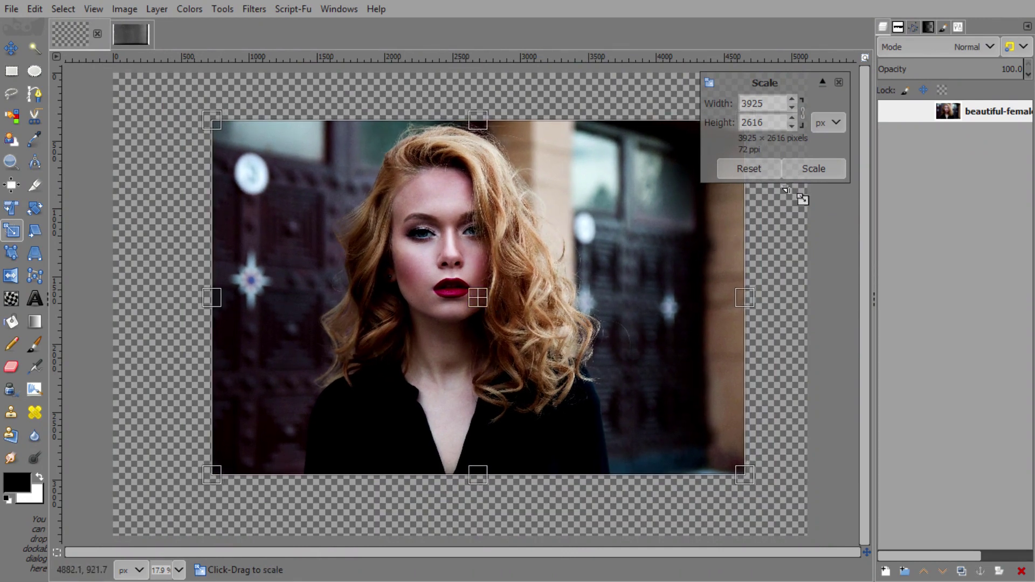
left_click(820, 167)
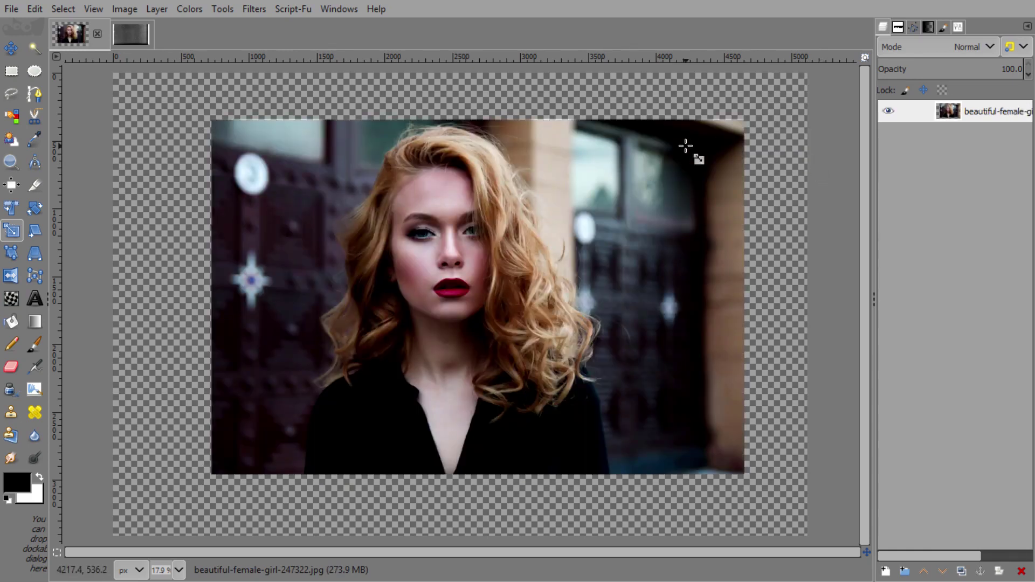
left_click(10, 48)
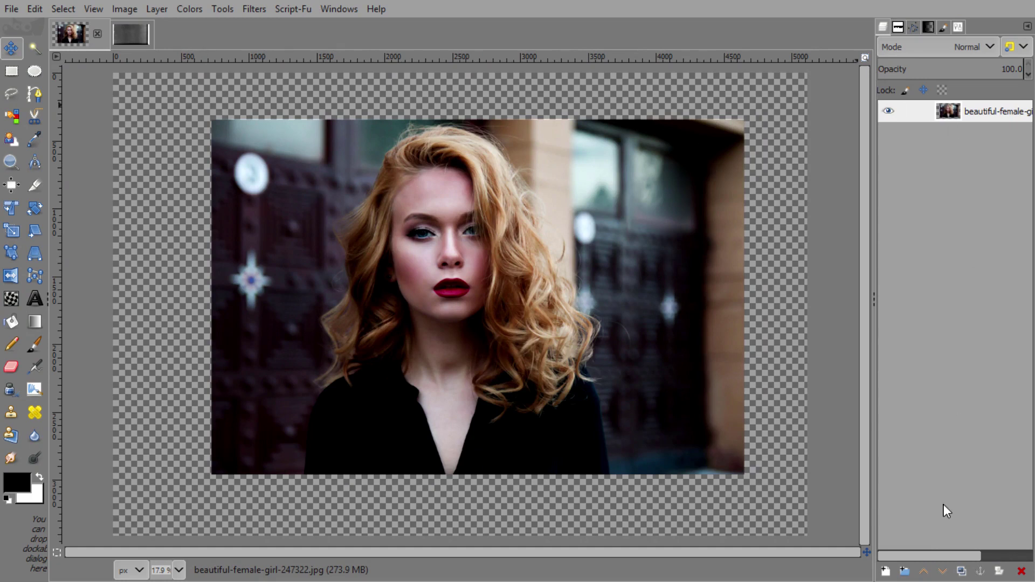
left_click(942, 107)
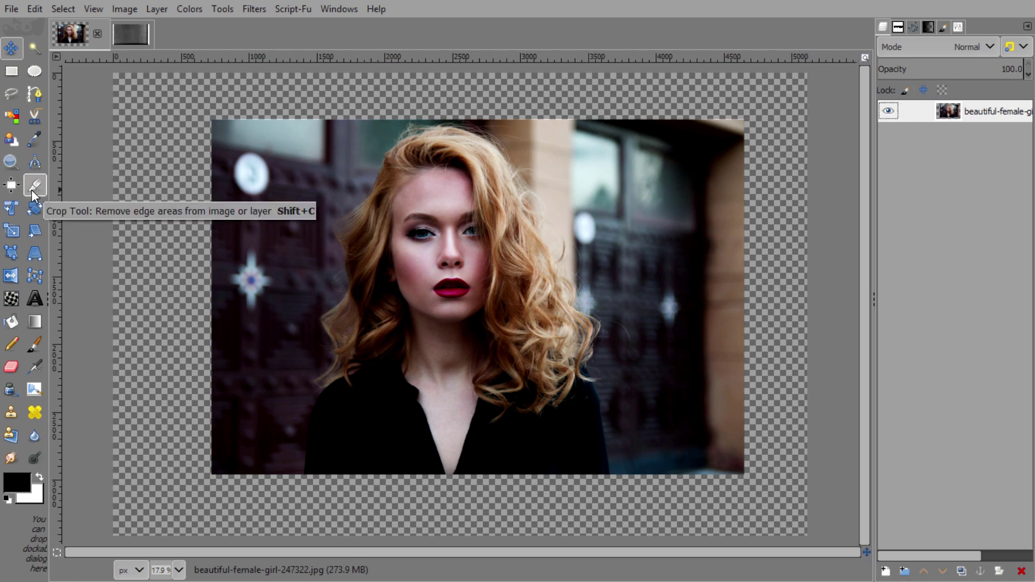
- Draw a roughly 1870×2402 px rectangular selection framing the woman's head and shoulders
left_click(16, 76)
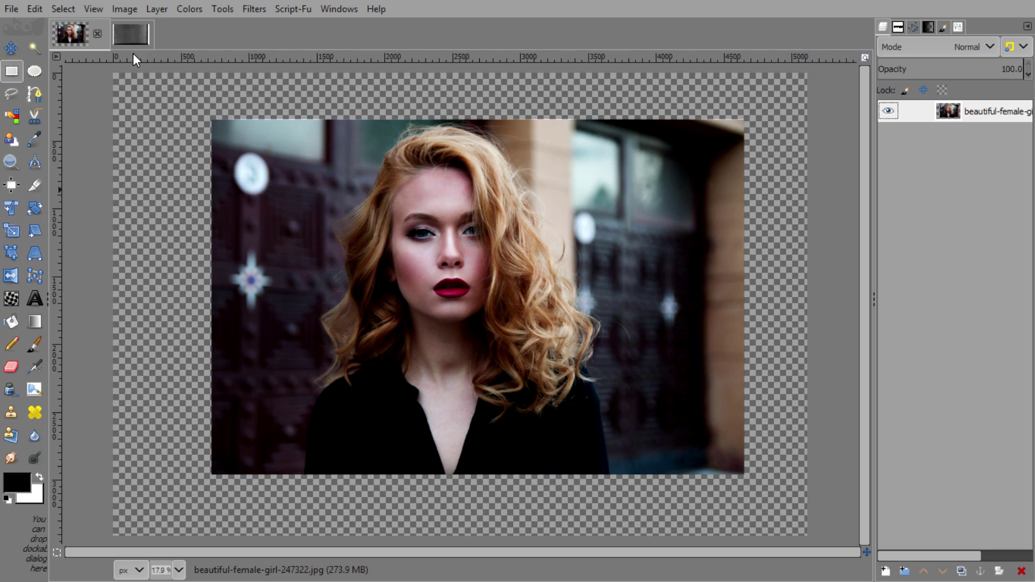
mouse_move(325, 114)
left_mouse_down()
mouse_move(601, 502)
mouse_move(587, 448)
left_mouse_up()
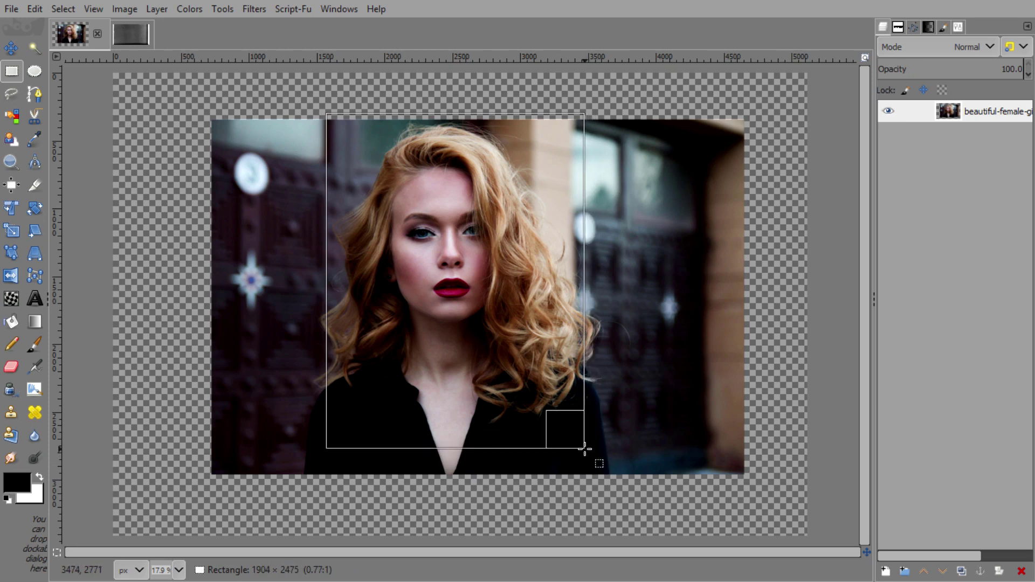
left_click_drag(587, 448, 584, 448)
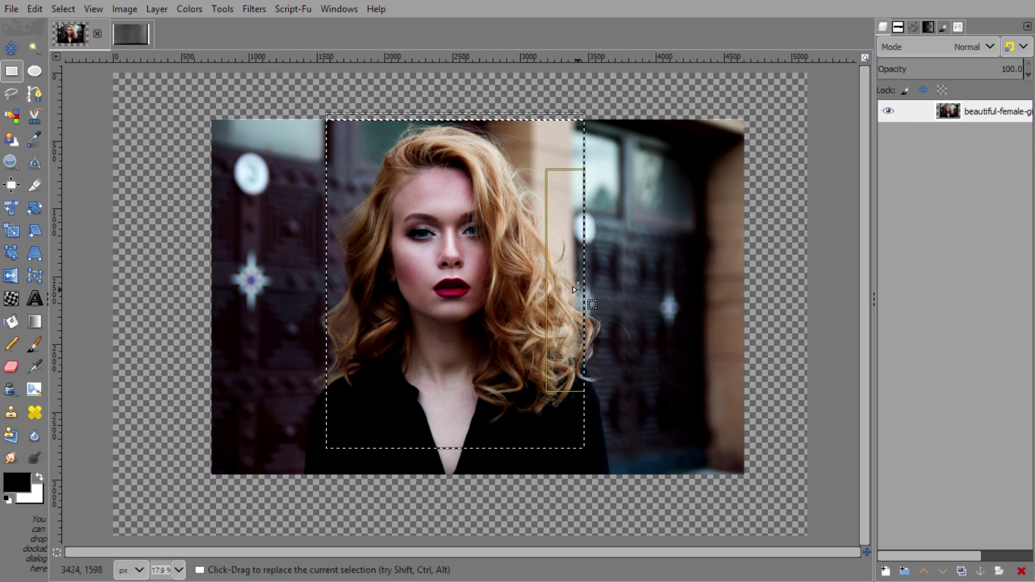
left_click_drag(575, 289, 562, 290)
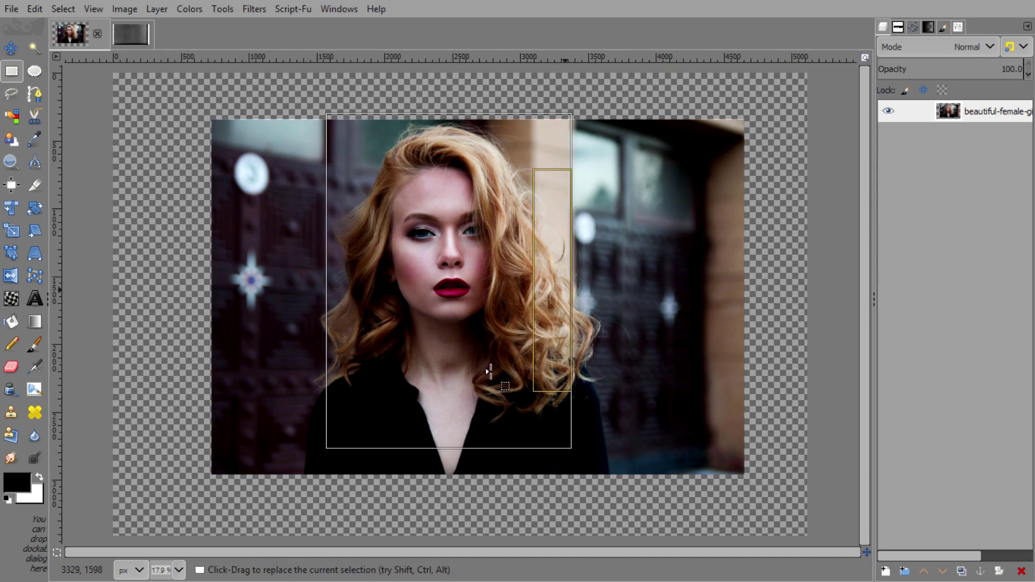
left_click_drag(329, 275, 325, 275)
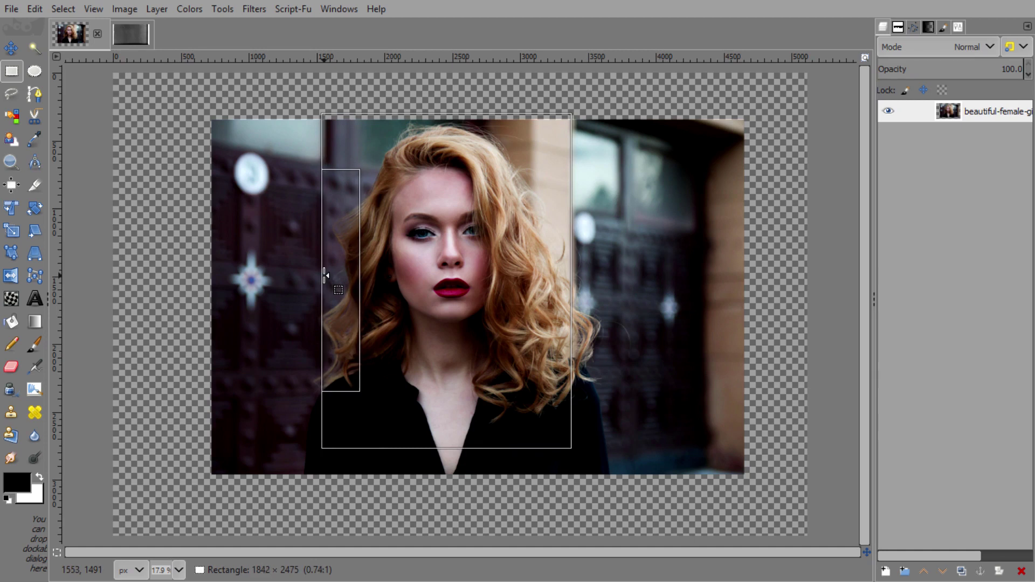
left_click_drag(554, 253, 558, 253)
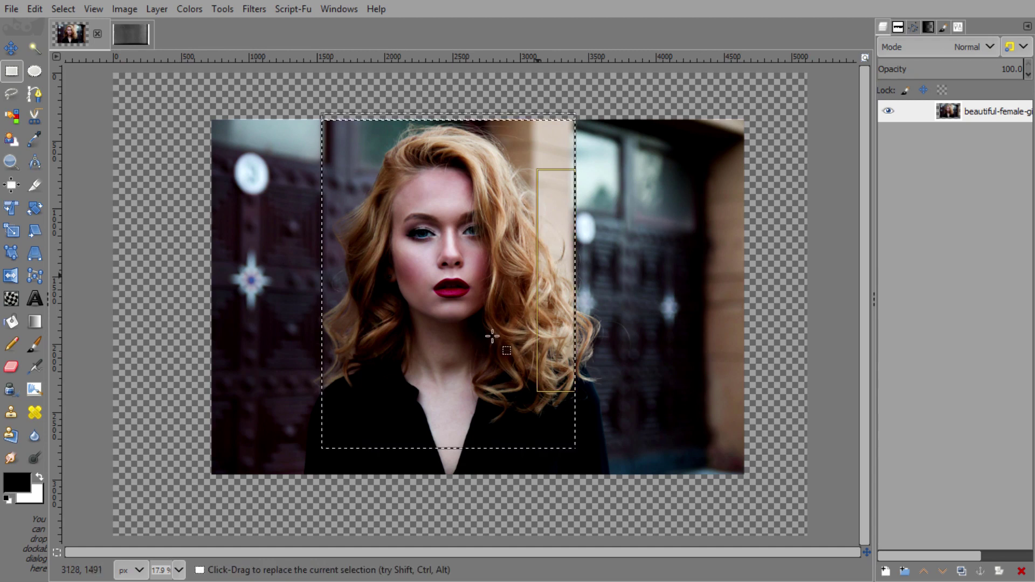
left_click_drag(464, 423, 464, 413)
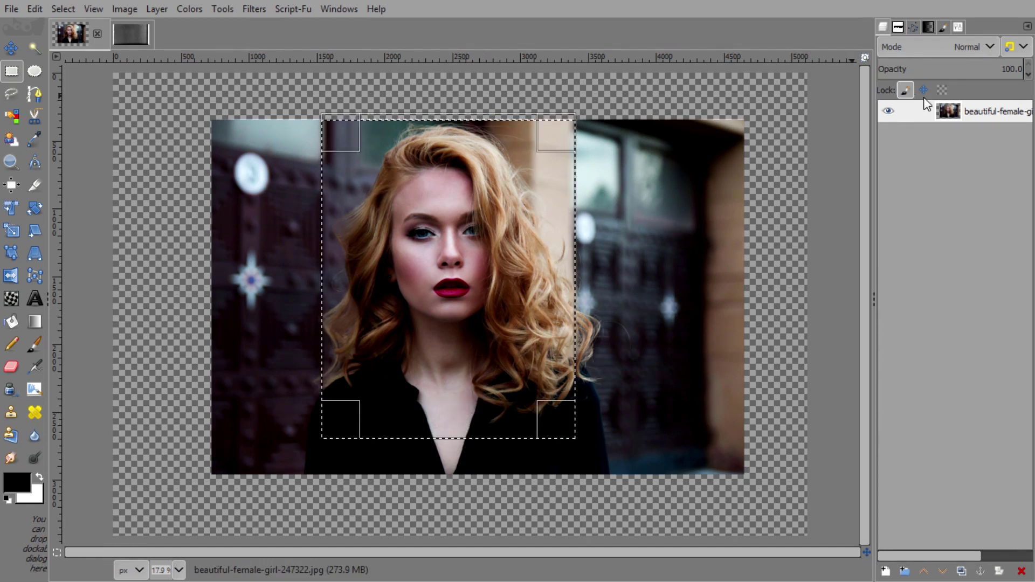
- Invert the selection, clear everything outside the portrait rectangle, and deselect
right_click(955, 110)
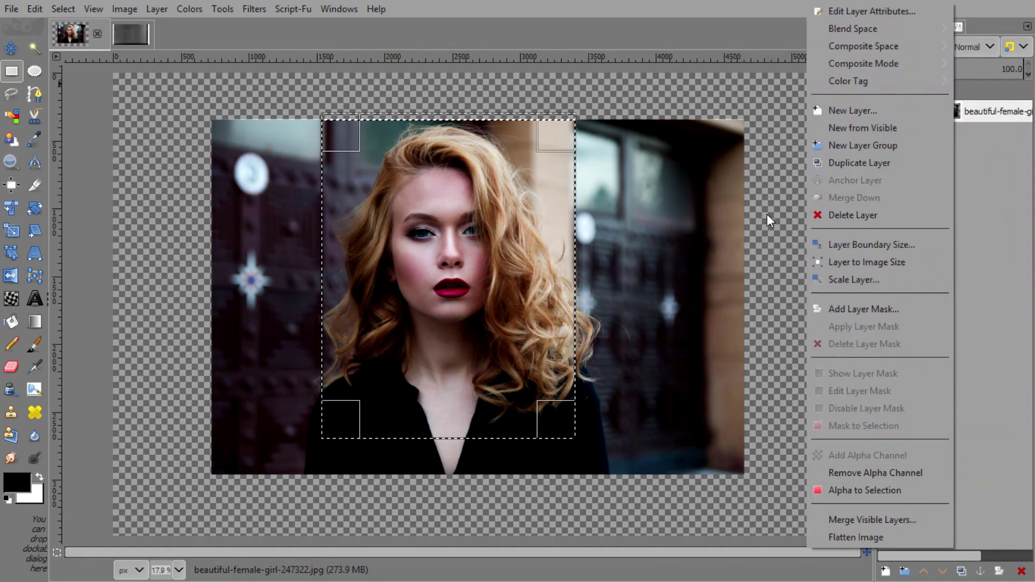
left_click(684, 18)
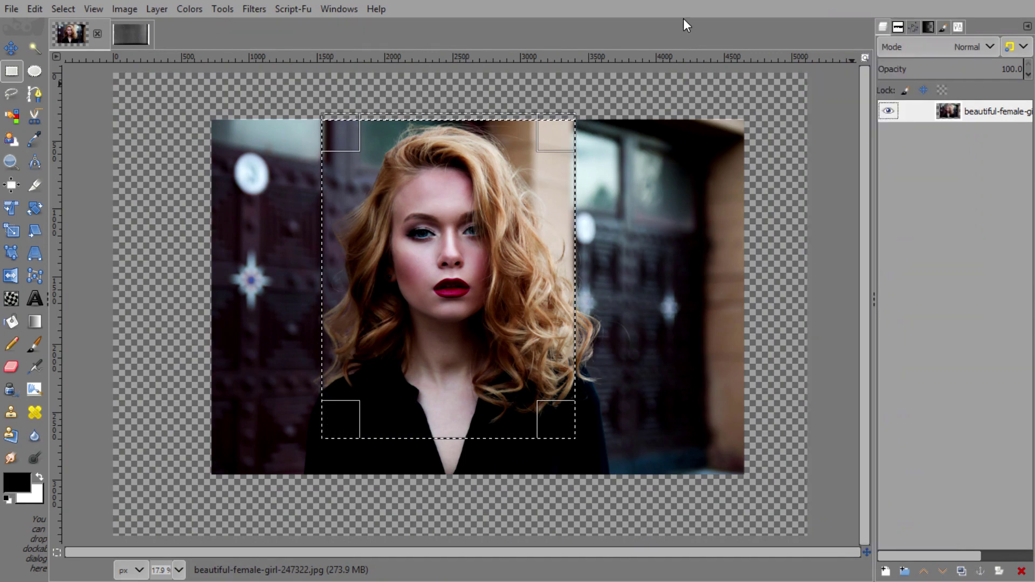
left_click(59, 9)
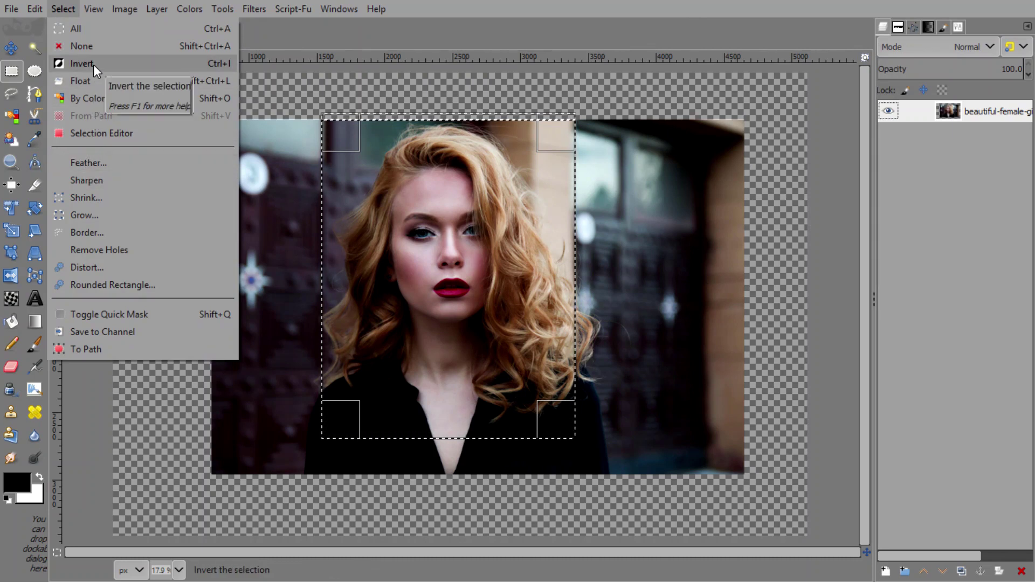
left_click(219, 64)
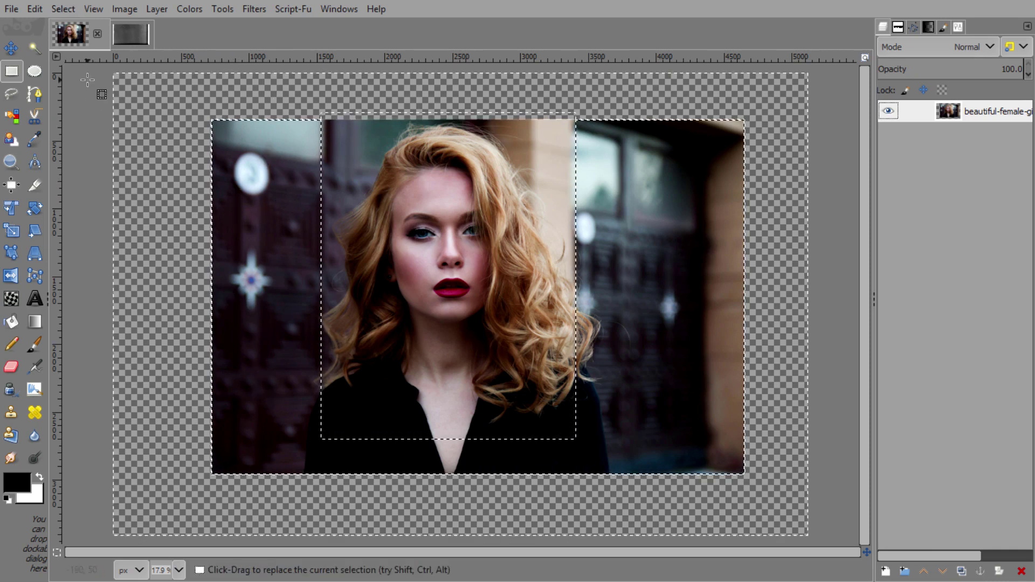
left_click(56, 8)
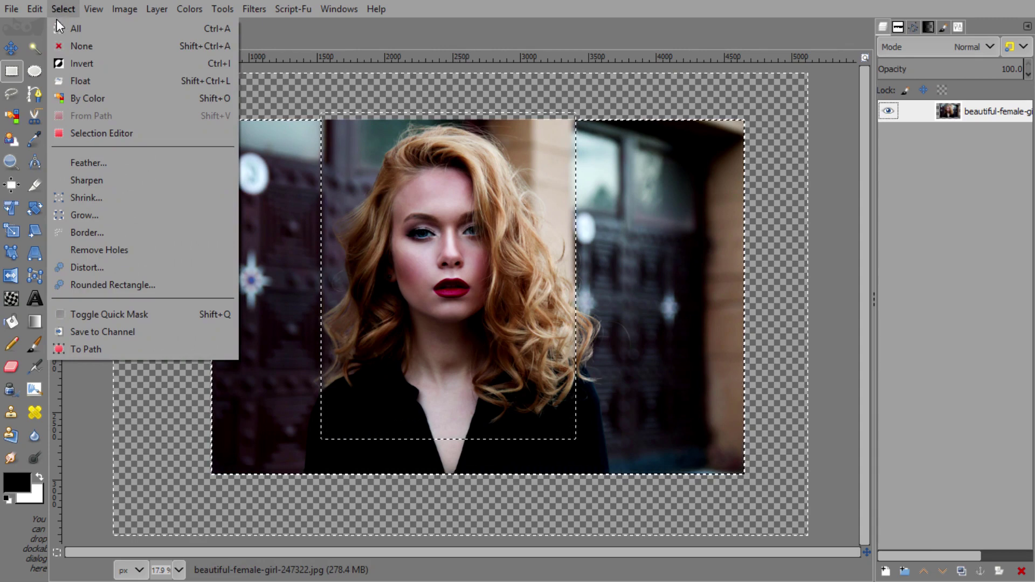
left_click(37, 10)
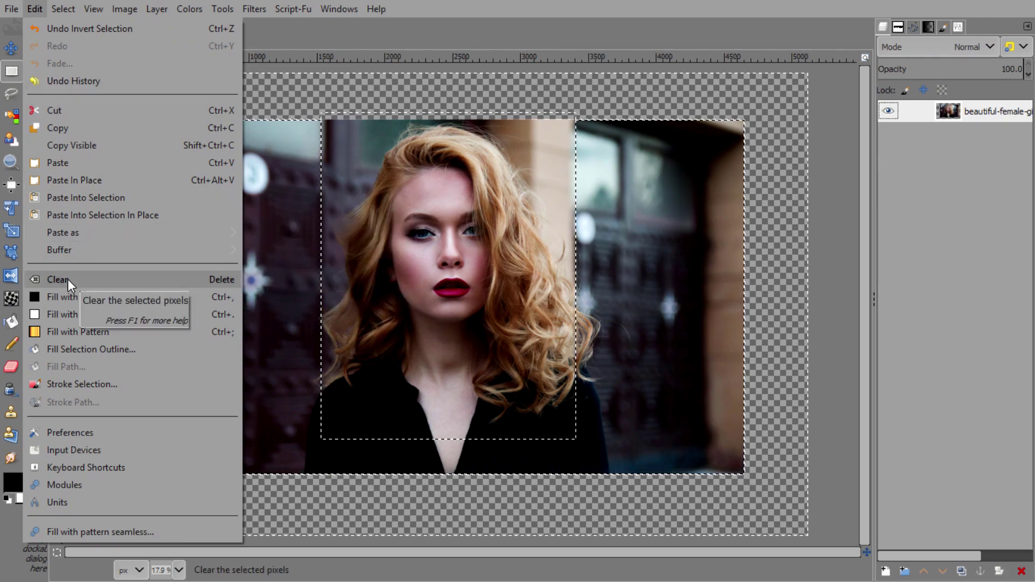
left_click(227, 283)
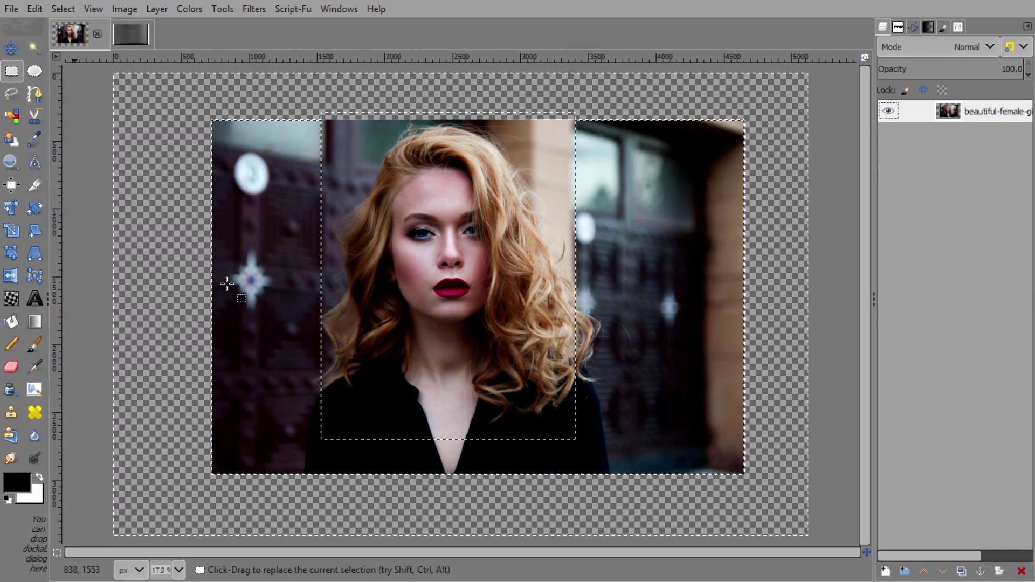
left_click(58, 8)
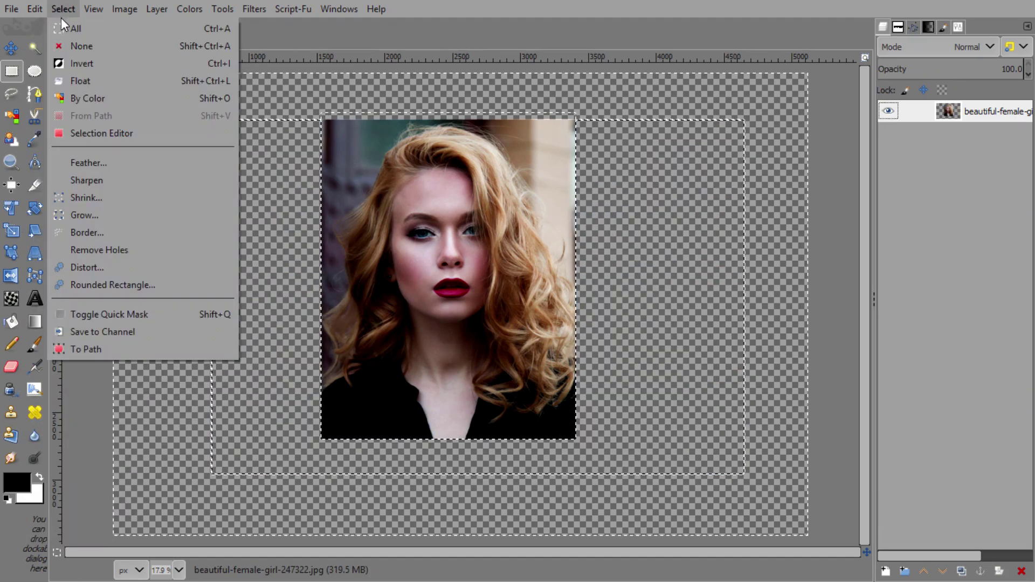
left_click(228, 47)
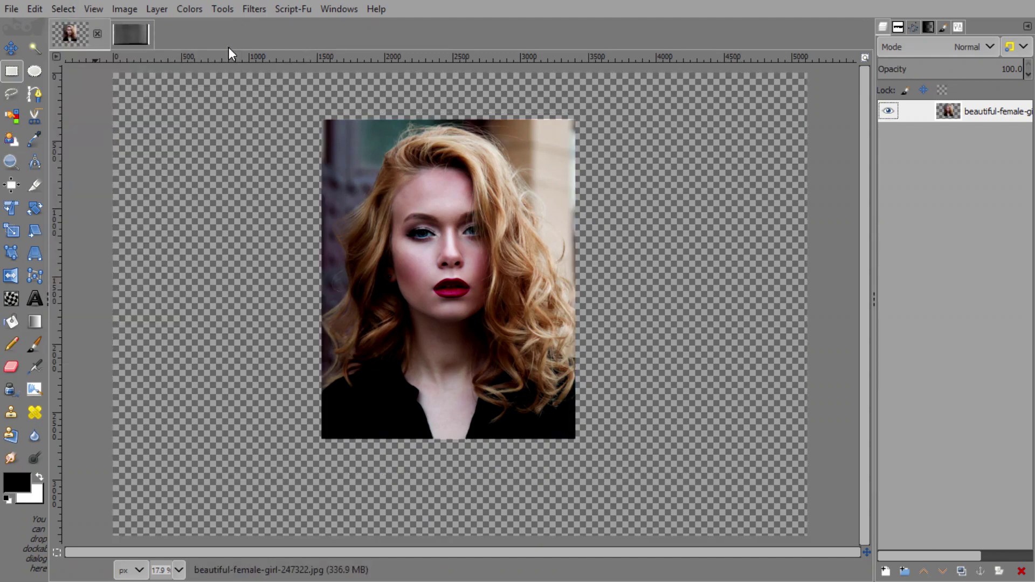
- Crop the layer to its content, nudge it slightly down, and add a linked duplicate
left_click(158, 8)
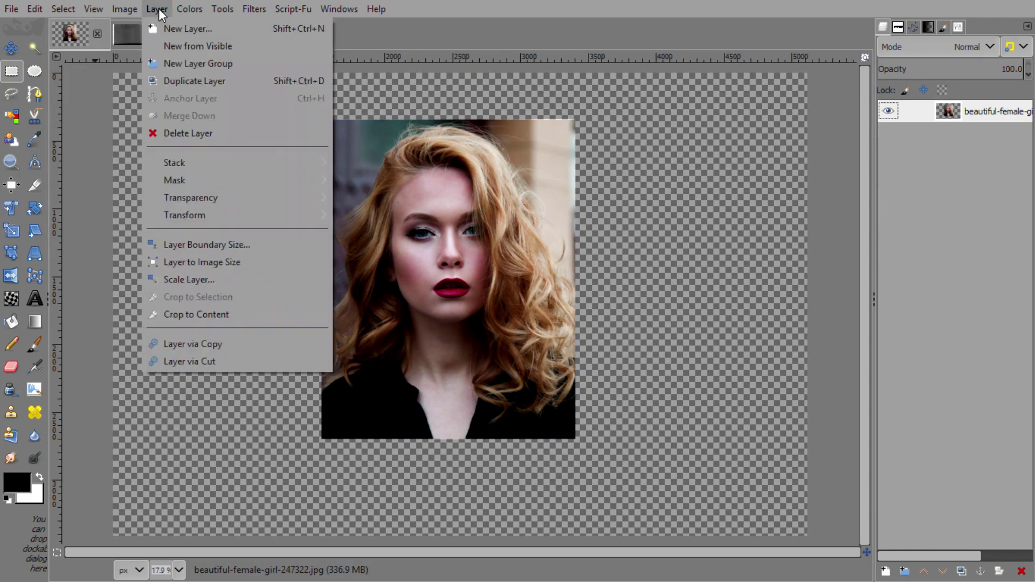
left_click(222, 309)
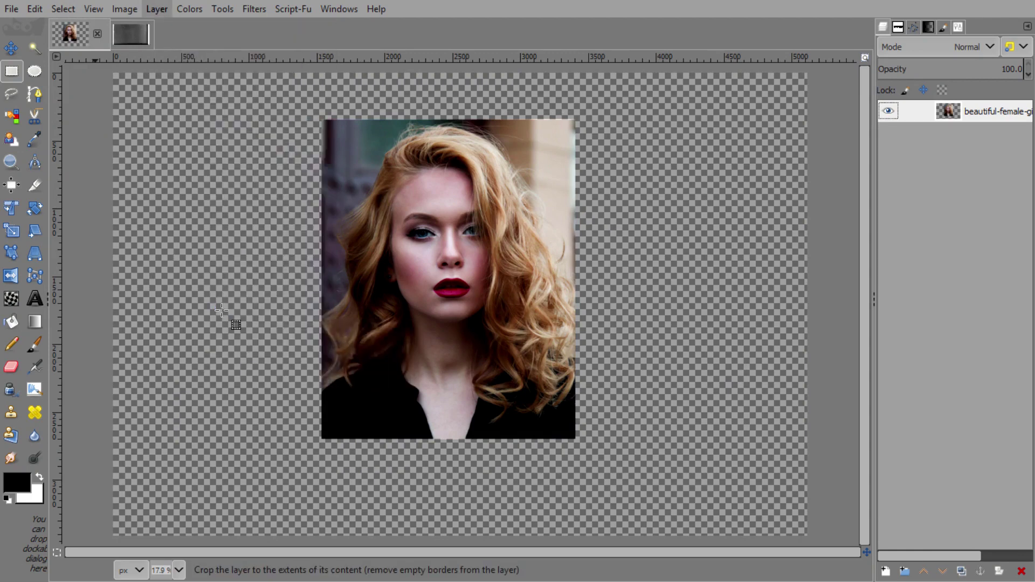
left_click(12, 48)
left_click_drag(513, 295, 512, 303)
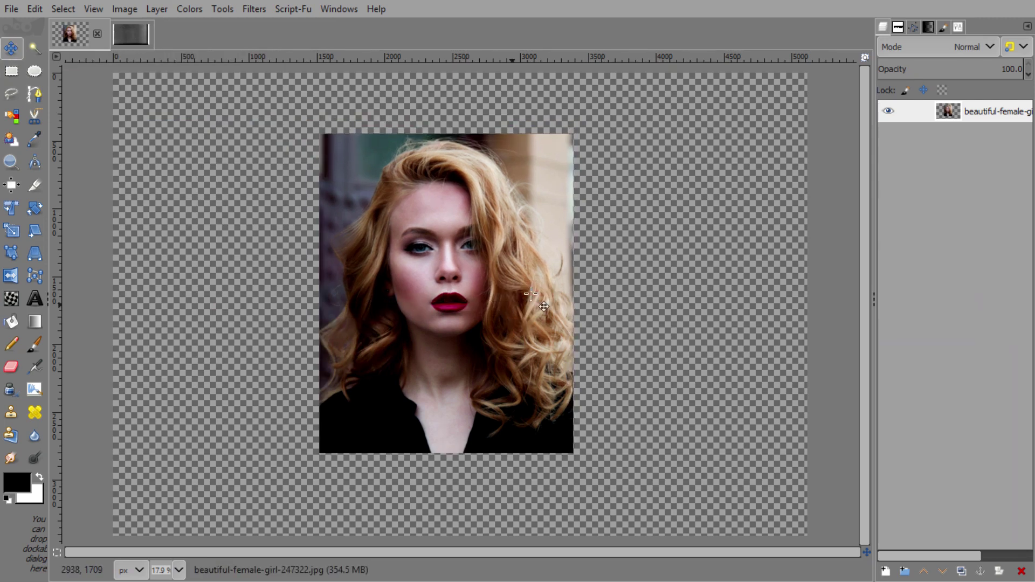
left_click(961, 571)
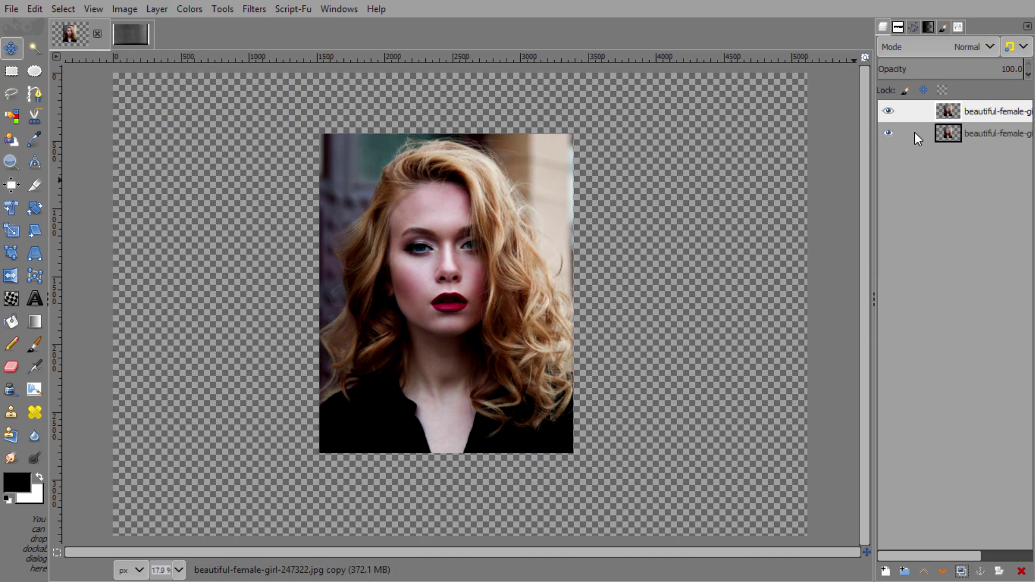
left_click(916, 107)
- Create a new transparent layer named BG and lower it beneath the portrait layers
left_click(885, 570)
left_click_drag(780, 183, 756, 82)
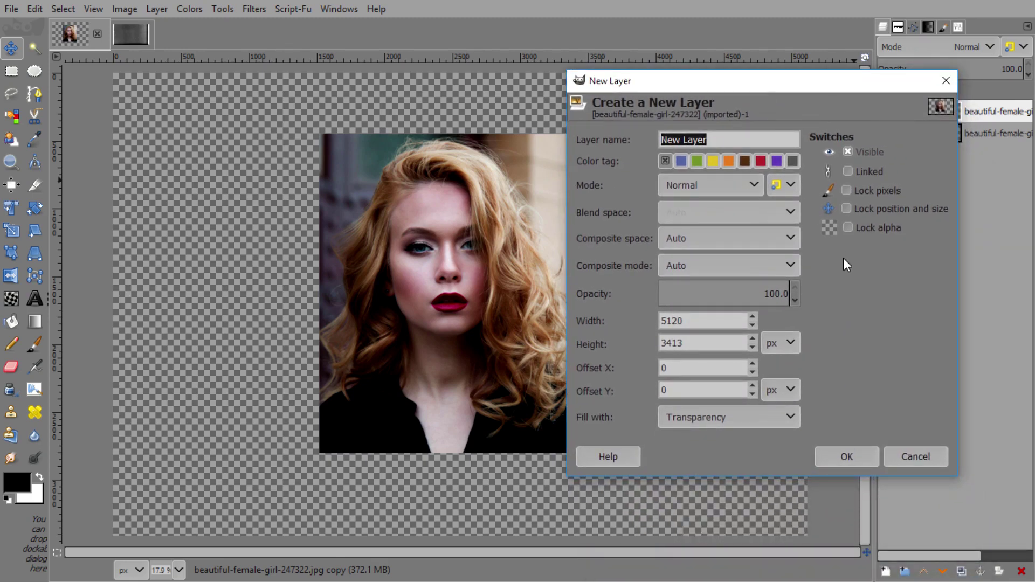
type("BG")
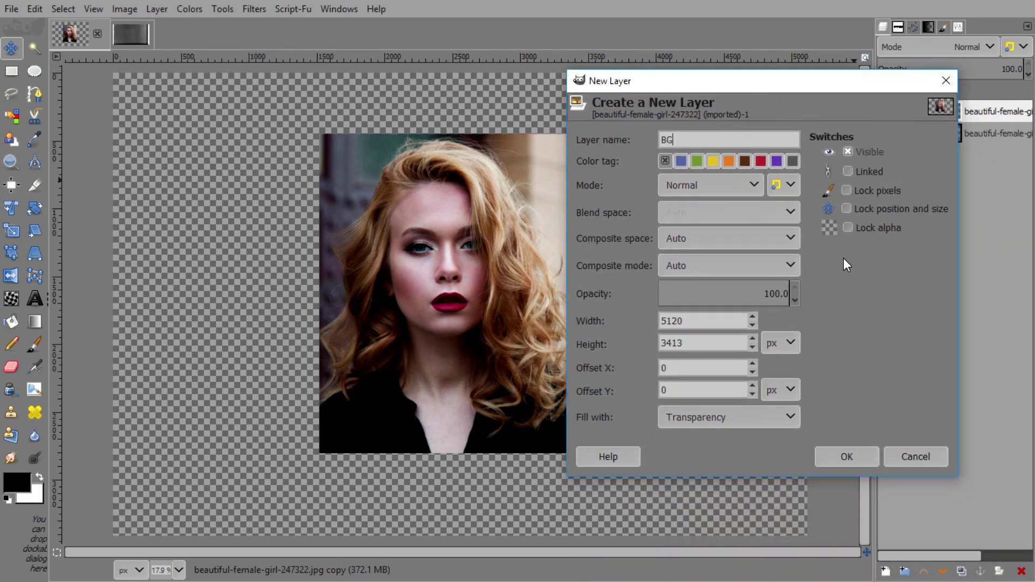
left_click(843, 458)
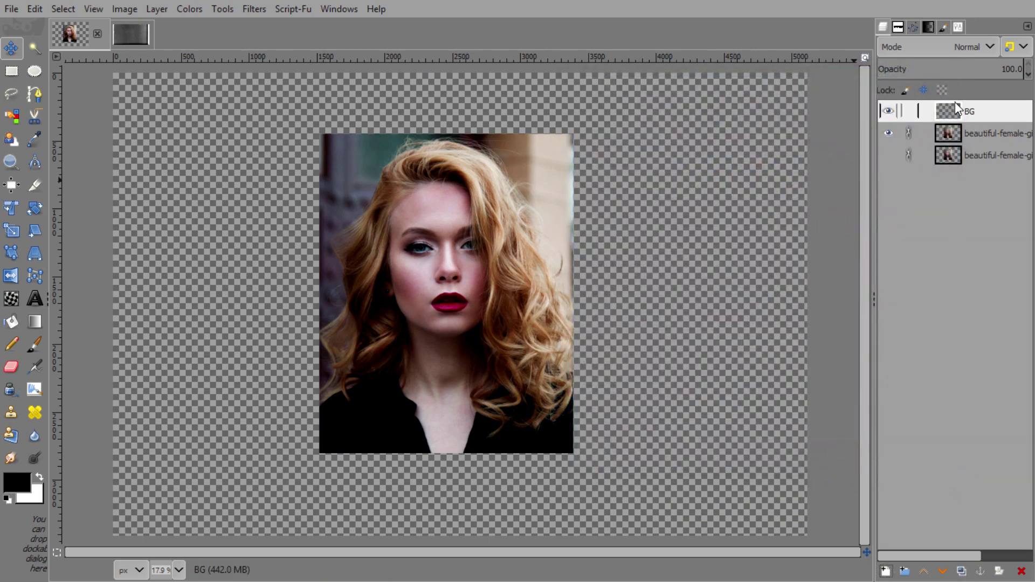
left_click(942, 571)
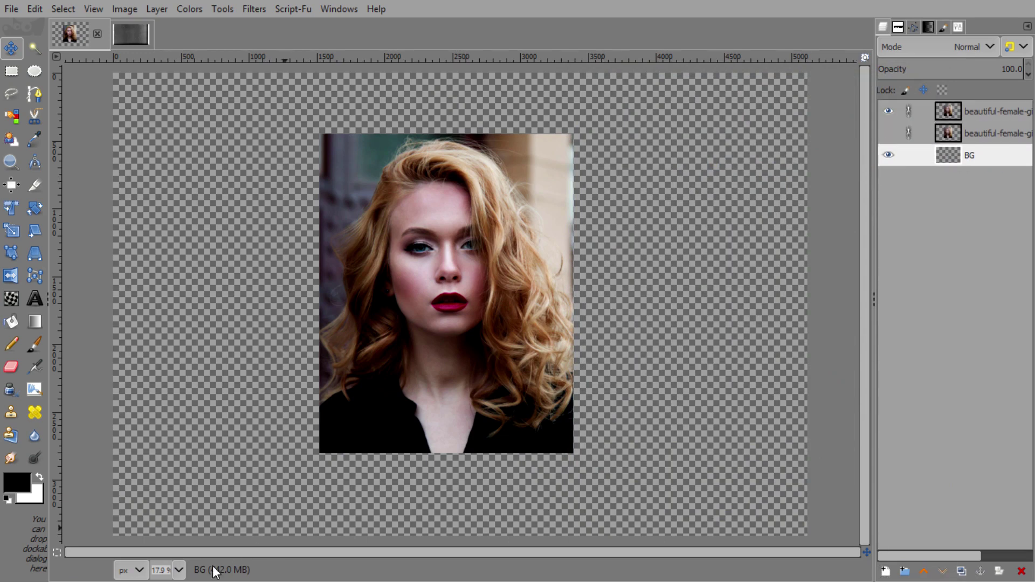
- Set the foreground colour to muted blue 5d77ab and fill the BG layer with it
left_click(18, 480)
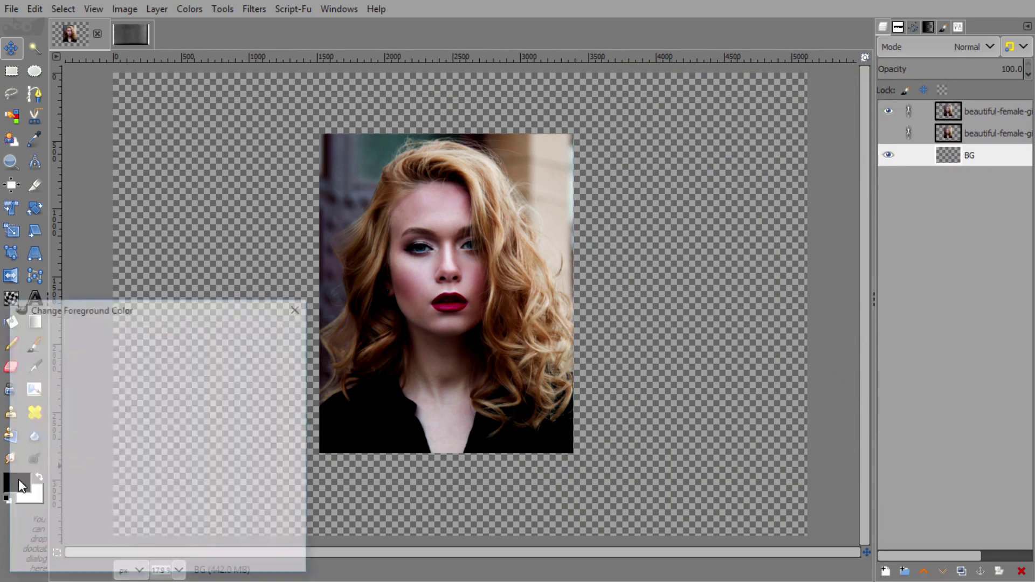
left_click(141, 399)
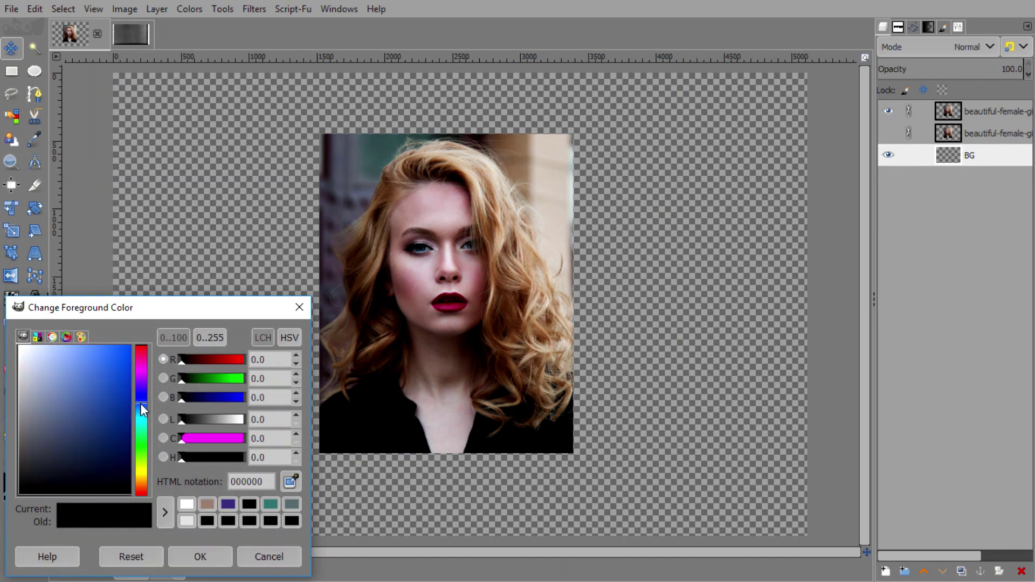
mouse_move(63, 399)
left_mouse_down()
mouse_move(67, 416)
mouse_move(69, 393)
left_mouse_up()
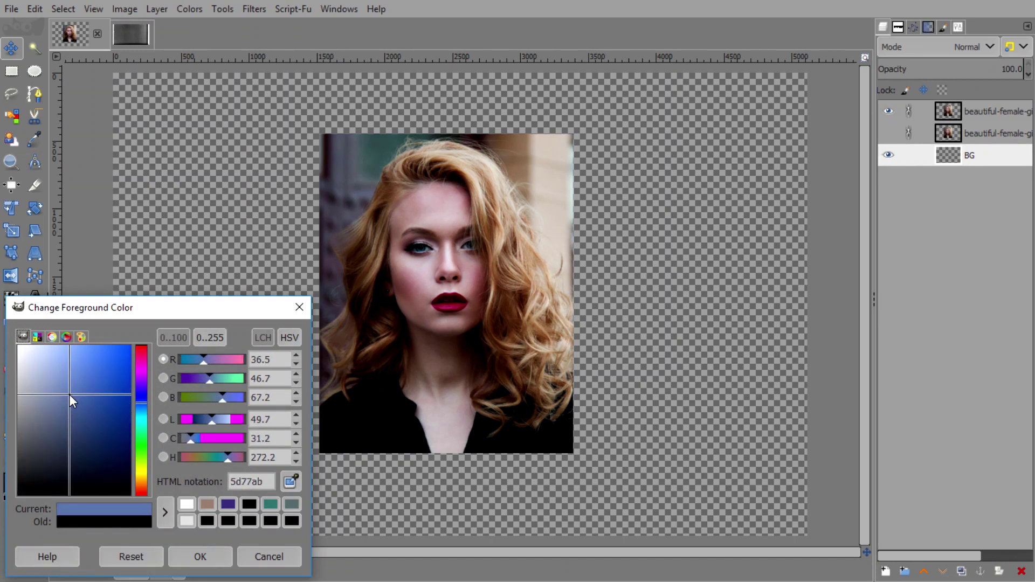
left_click(178, 560)
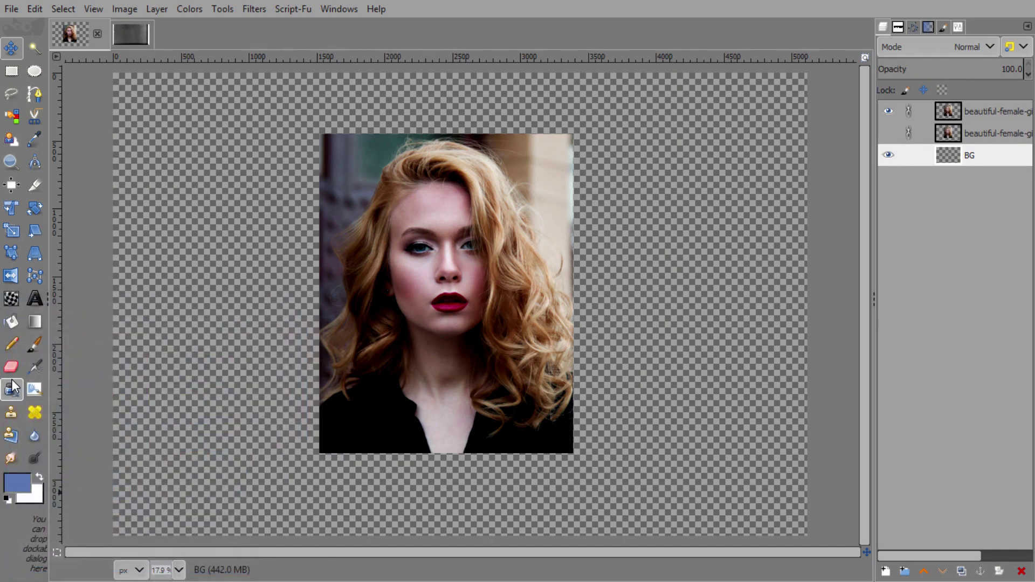
left_click(35, 10)
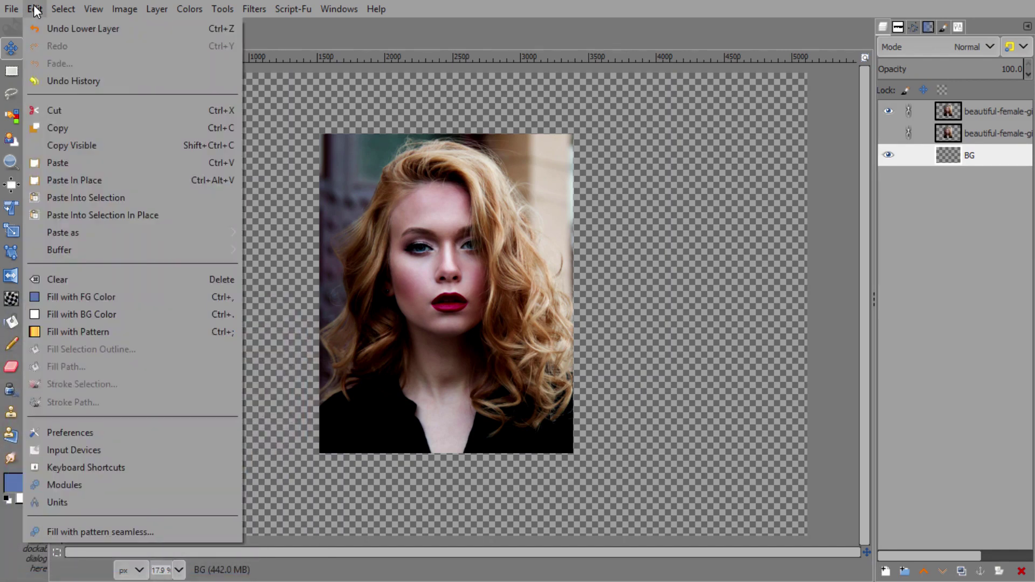
left_click(95, 297)
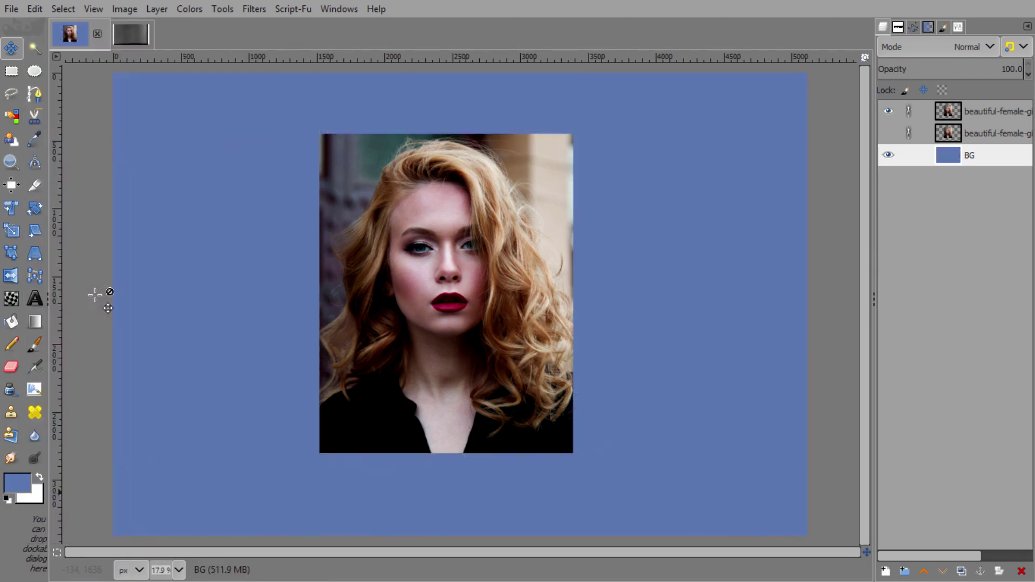
- Add a new empty layer named Borders at the top of the layer stack
left_click(955, 110)
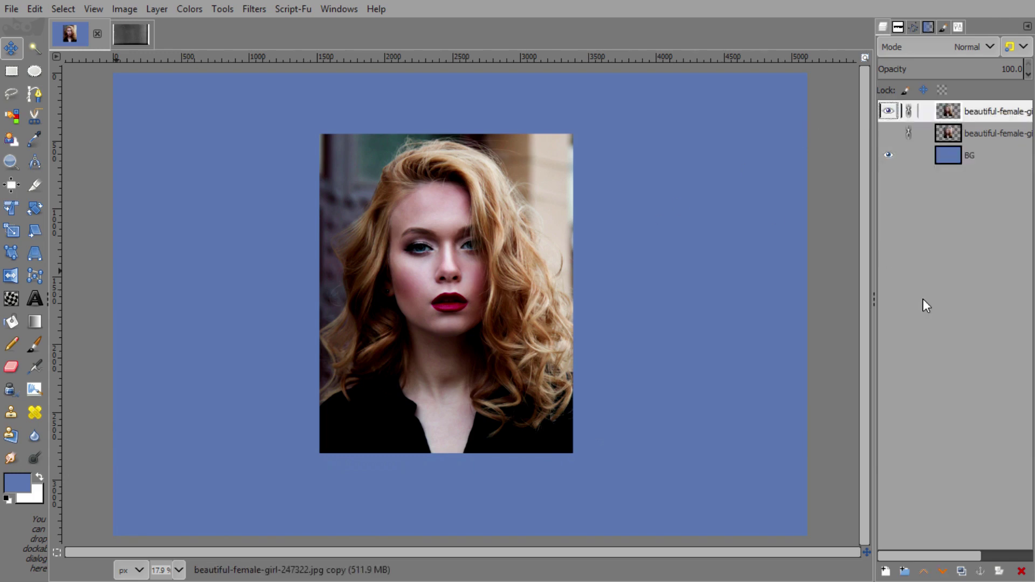
left_click(887, 572)
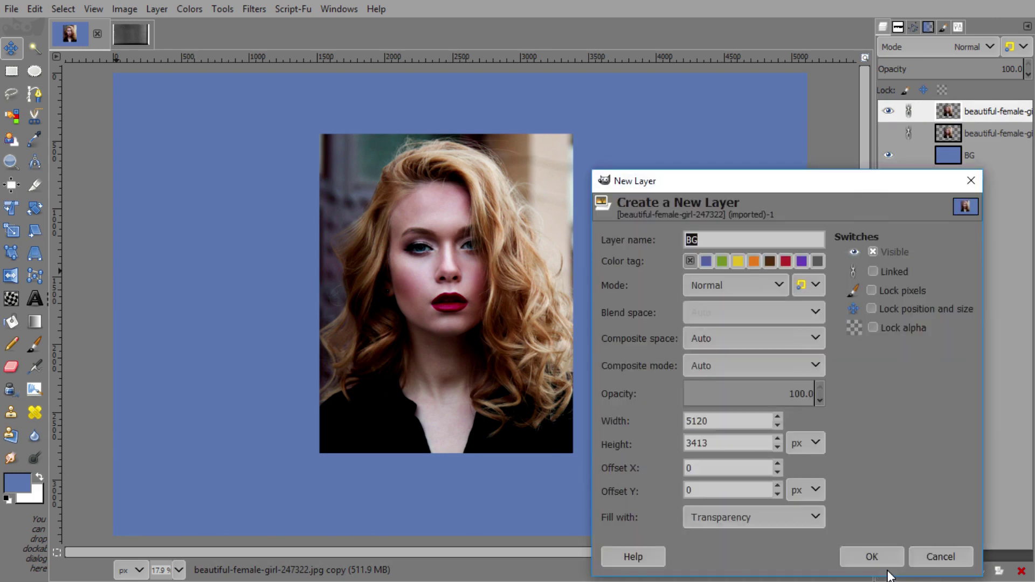
type("Bod")
key("BackSpace")
type("ers")
key("Return")
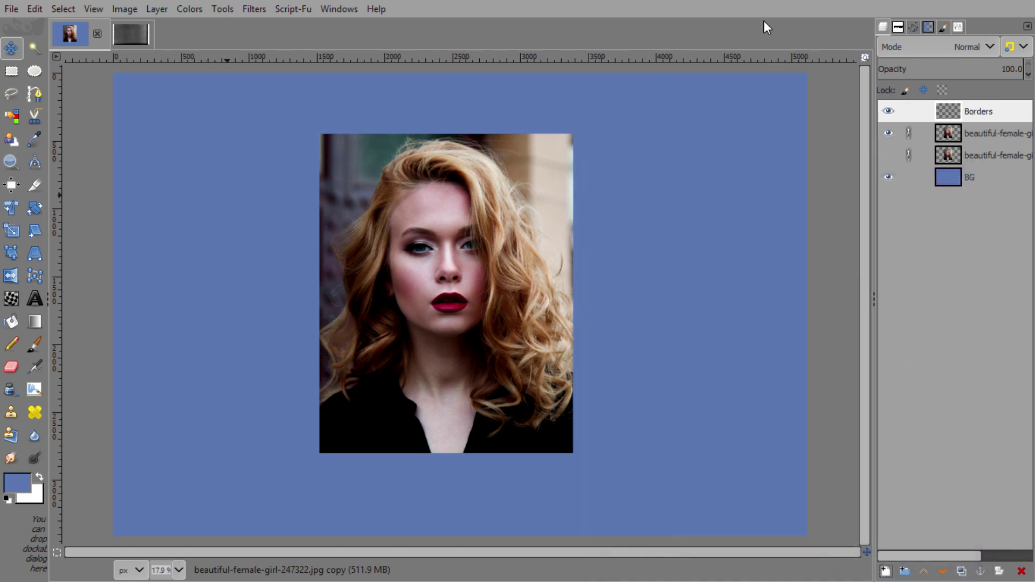
- Use Alpha to Selection on the top portrait copy to select its outline
left_click(949, 137)
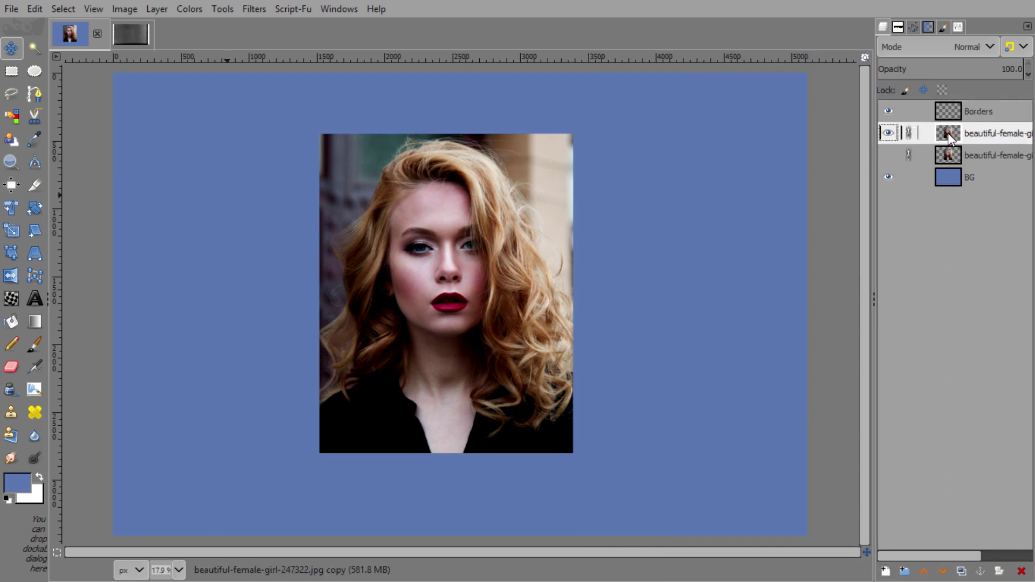
right_click(949, 139)
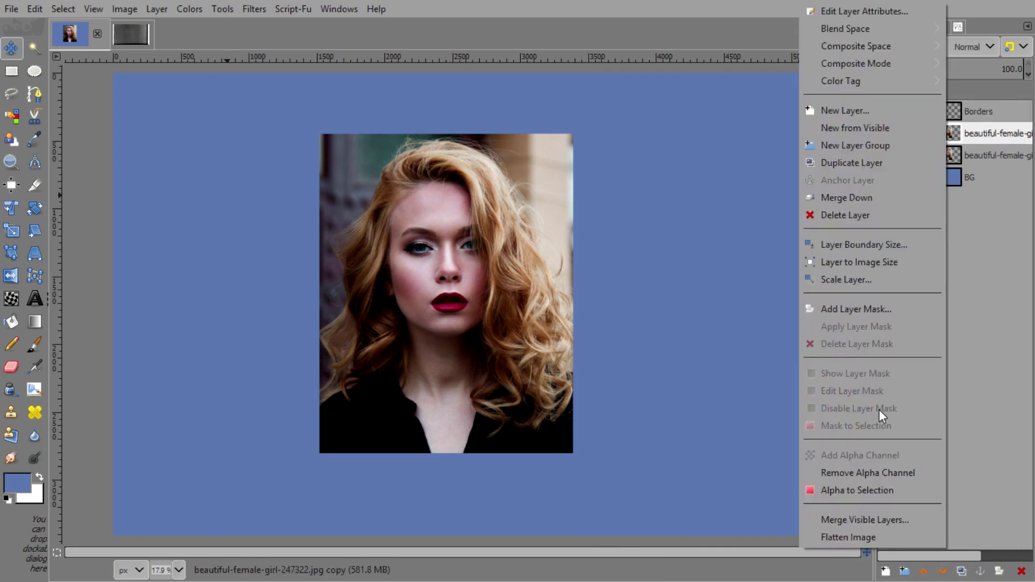
left_click(875, 490)
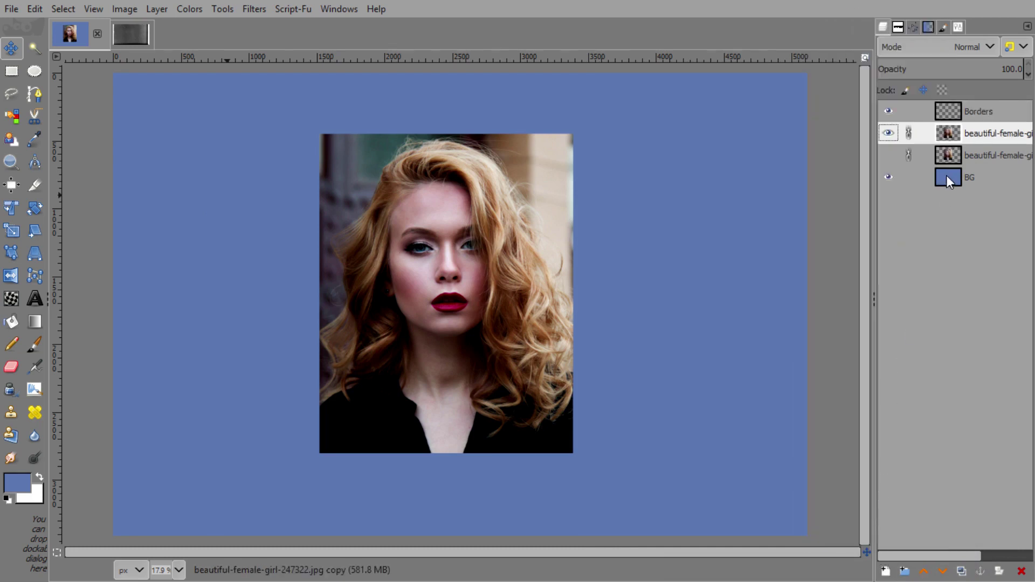
- On the Borders layer, grow the selection by 20 px, fill it white, and deselect
left_click(952, 114)
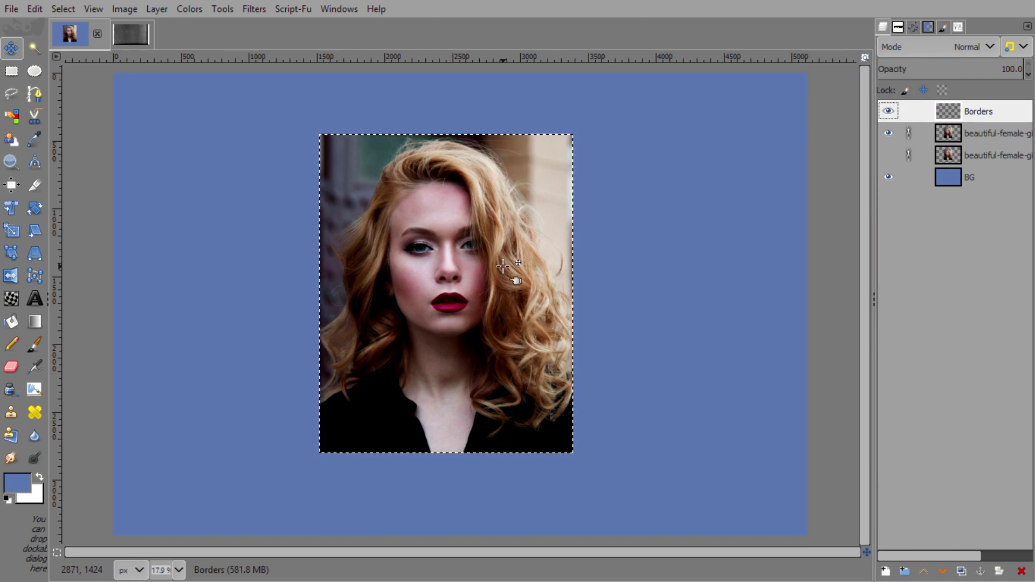
left_click(63, 9)
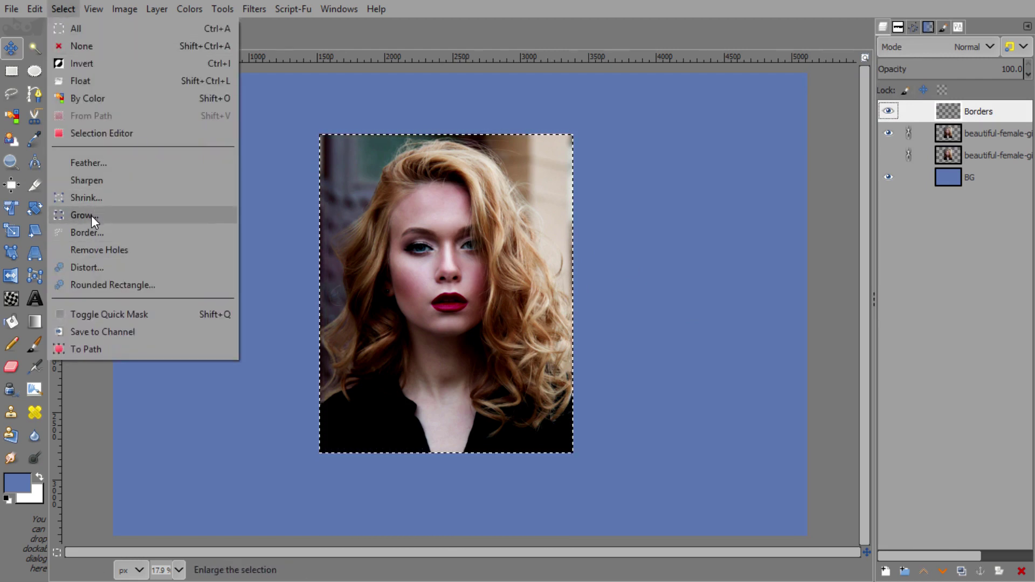
left_click(92, 215)
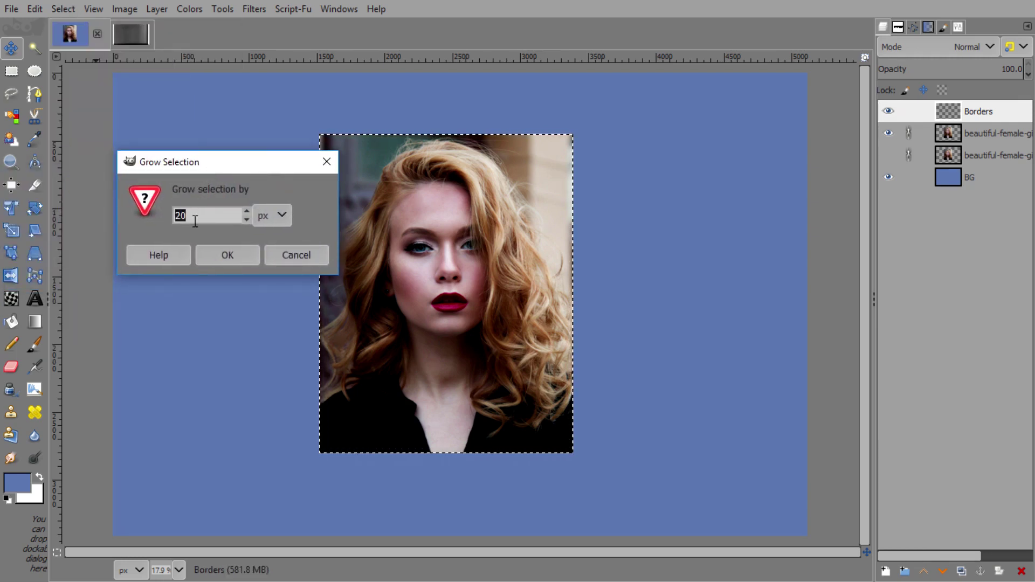
left_click(219, 253)
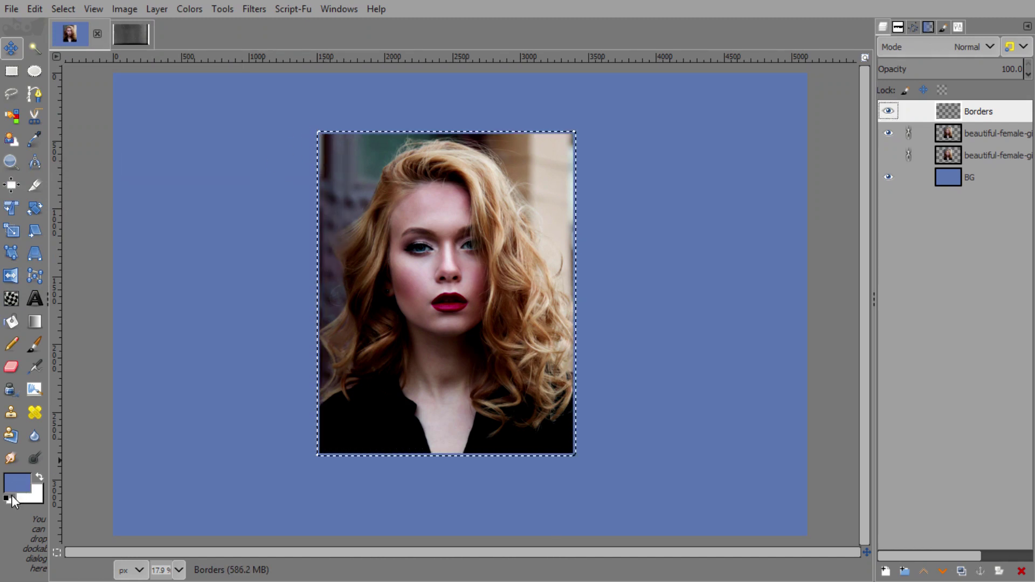
left_click(39, 477)
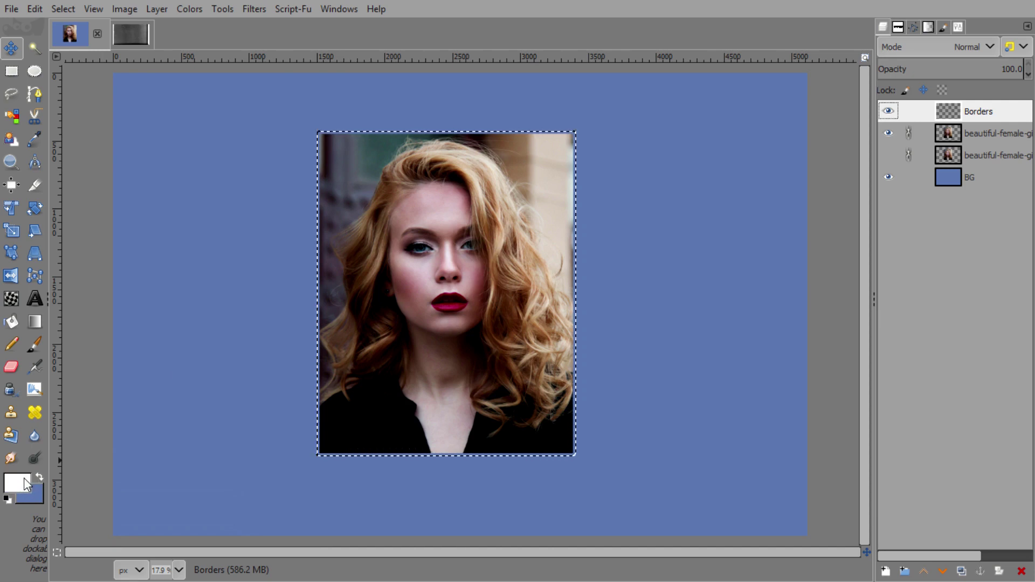
left_click(36, 8)
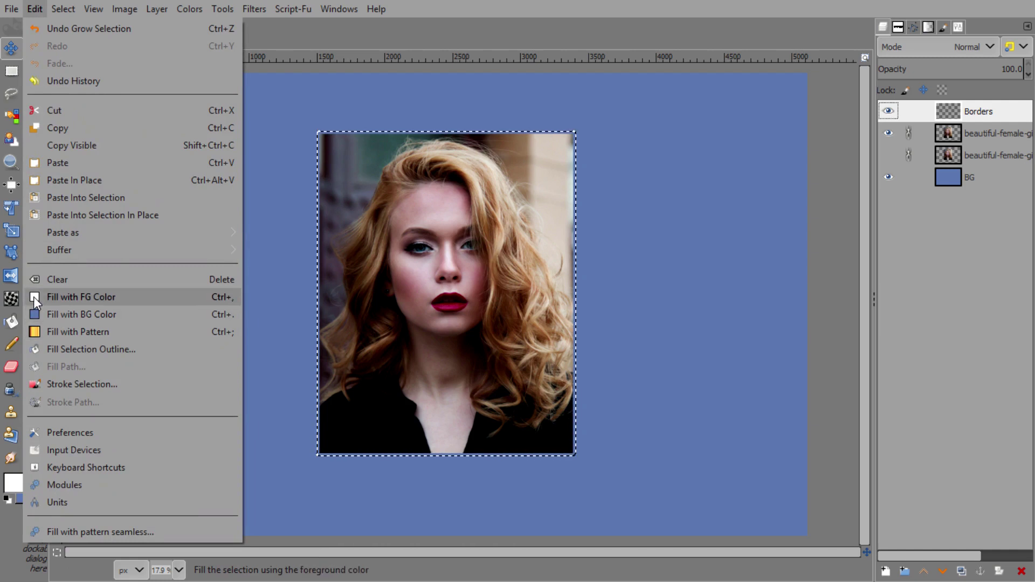
left_click(228, 302)
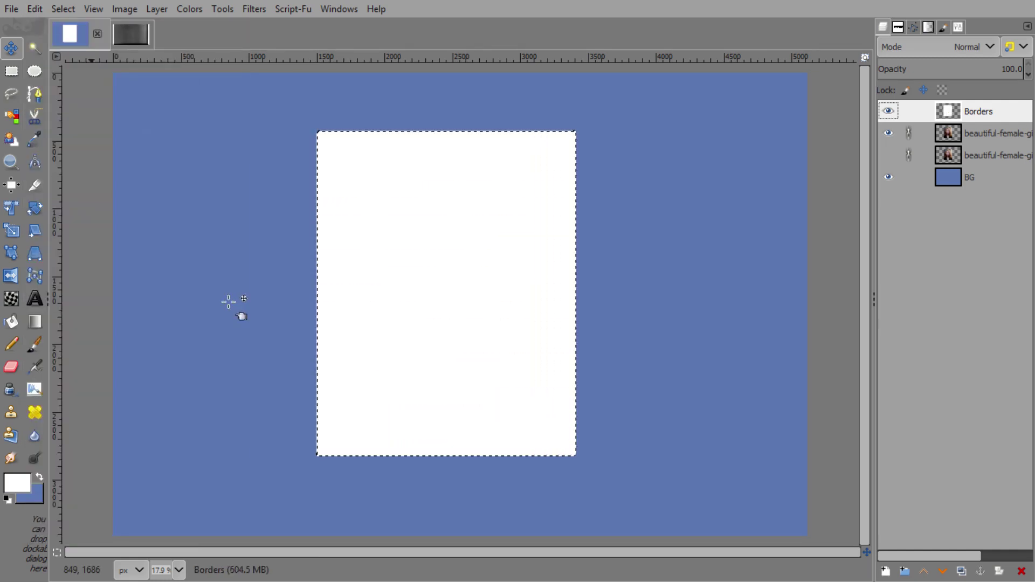
left_click(59, 8)
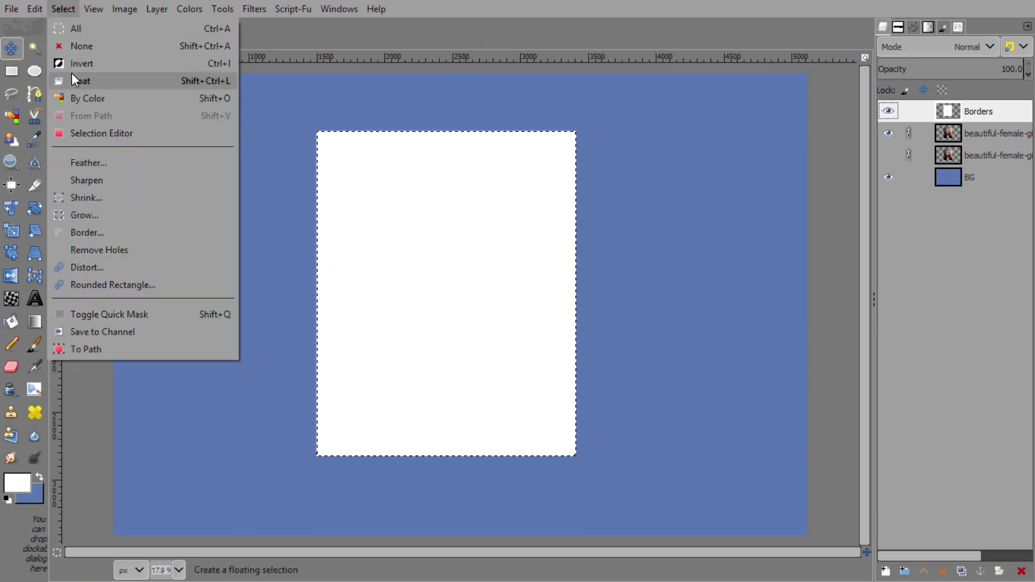
left_click(79, 46)
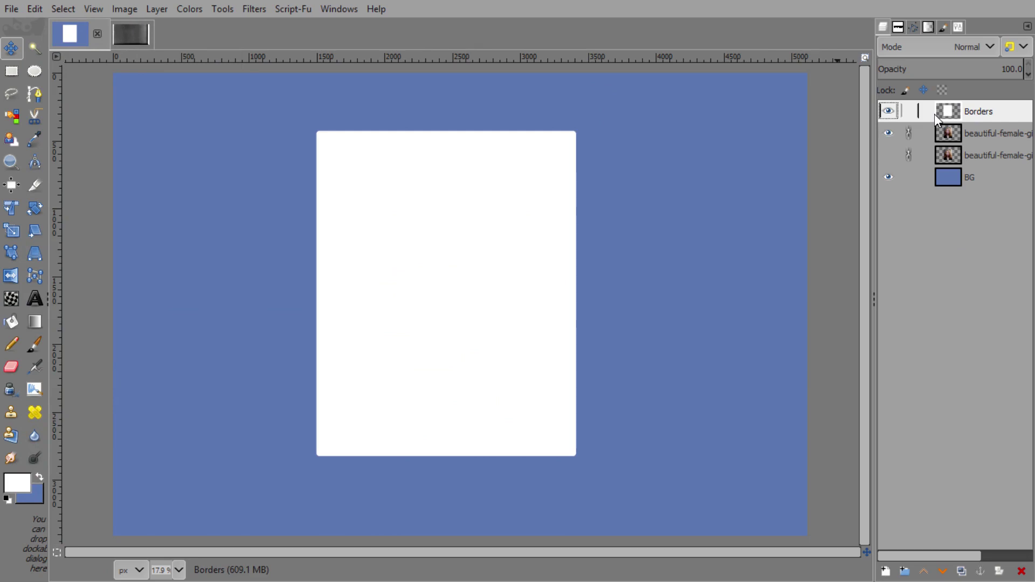
- Lower Borders beneath the top portrait copy and set the foreground colour to light beige b39b8b
left_click(942, 572)
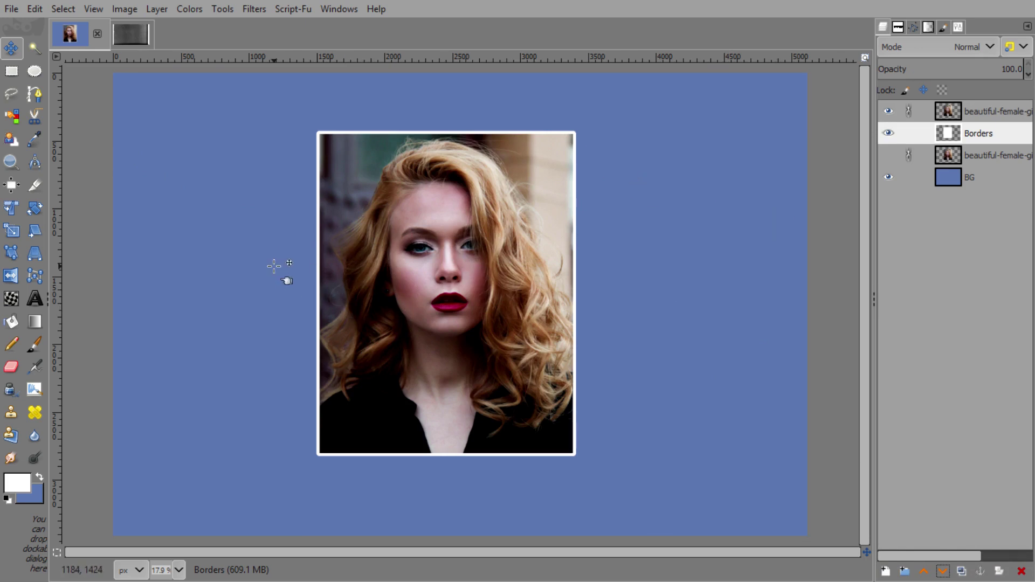
left_click(24, 488)
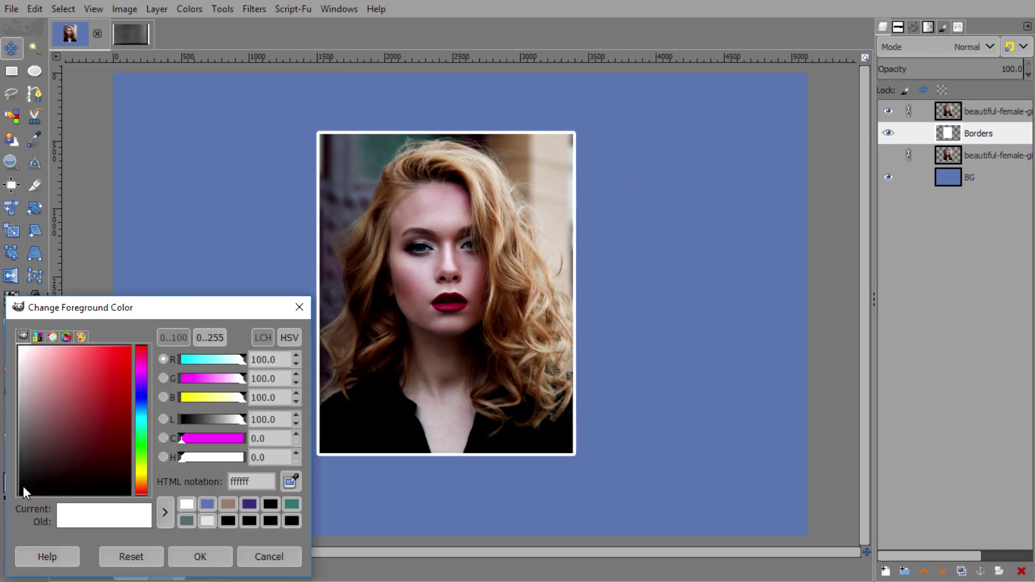
left_click(228, 504)
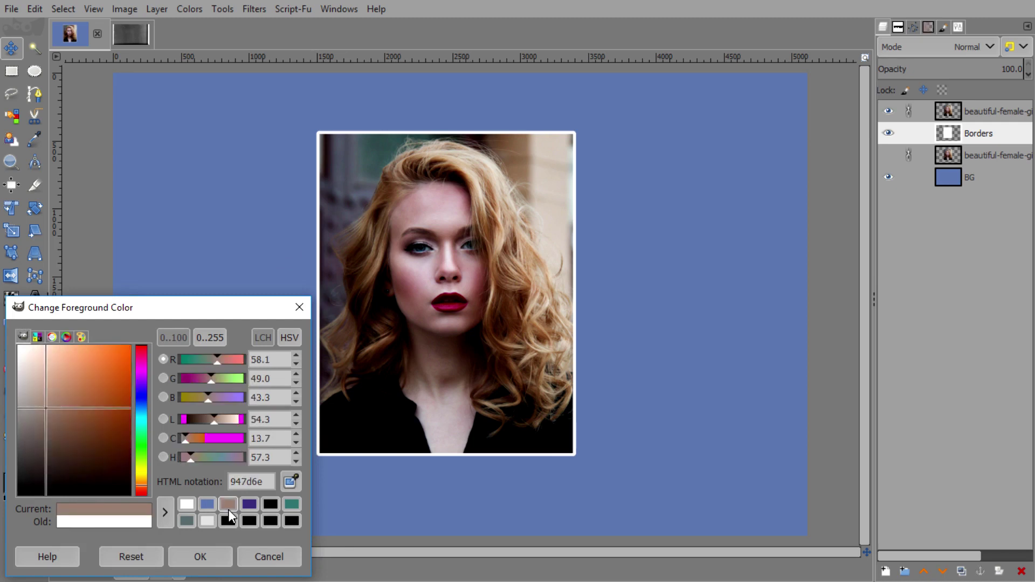
left_click_drag(50, 406, 44, 389)
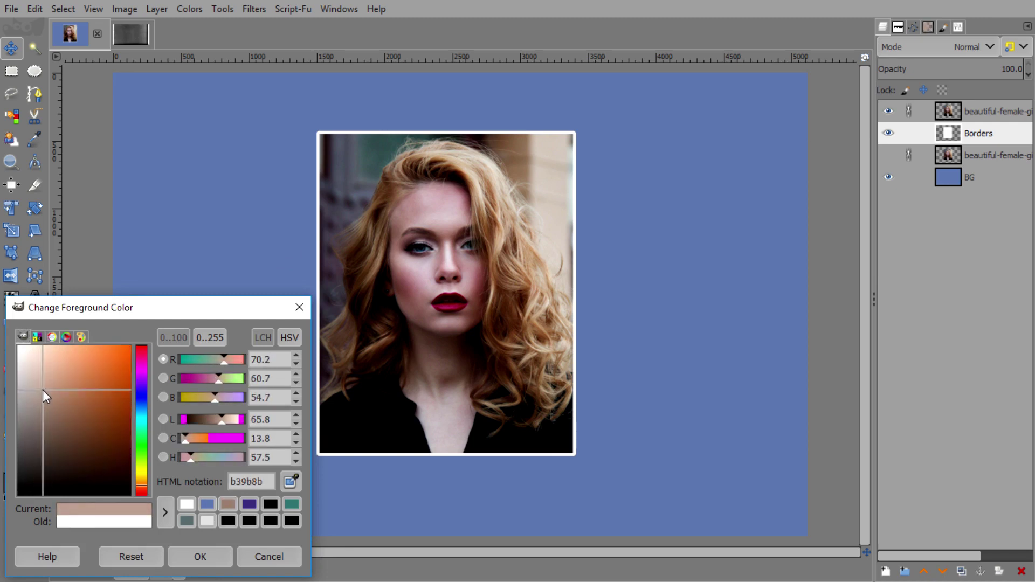
left_click(187, 551)
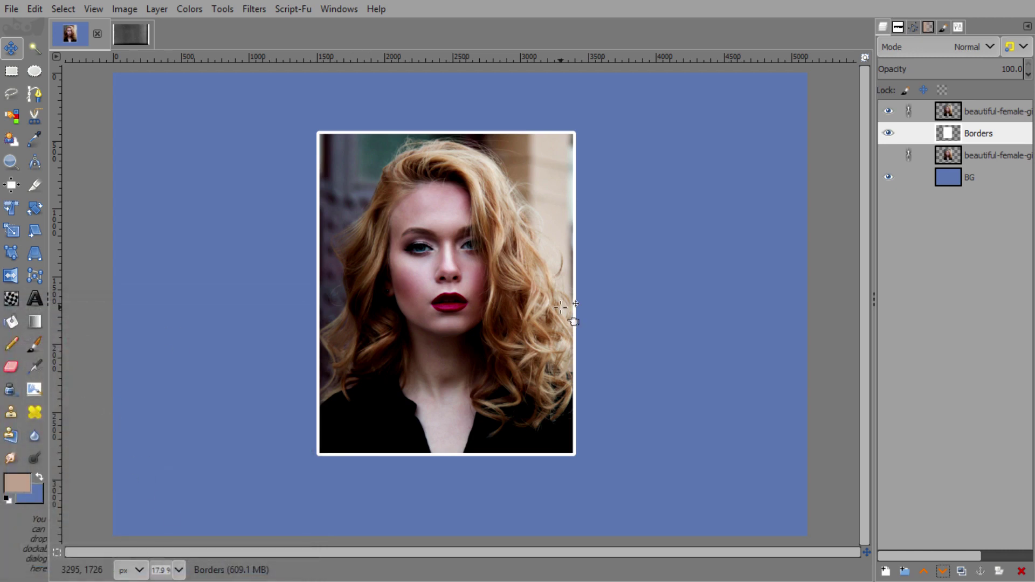
- Select the Borders layer's frame via Alpha to Selection, fill it beige, and deselect
right_click(965, 132)
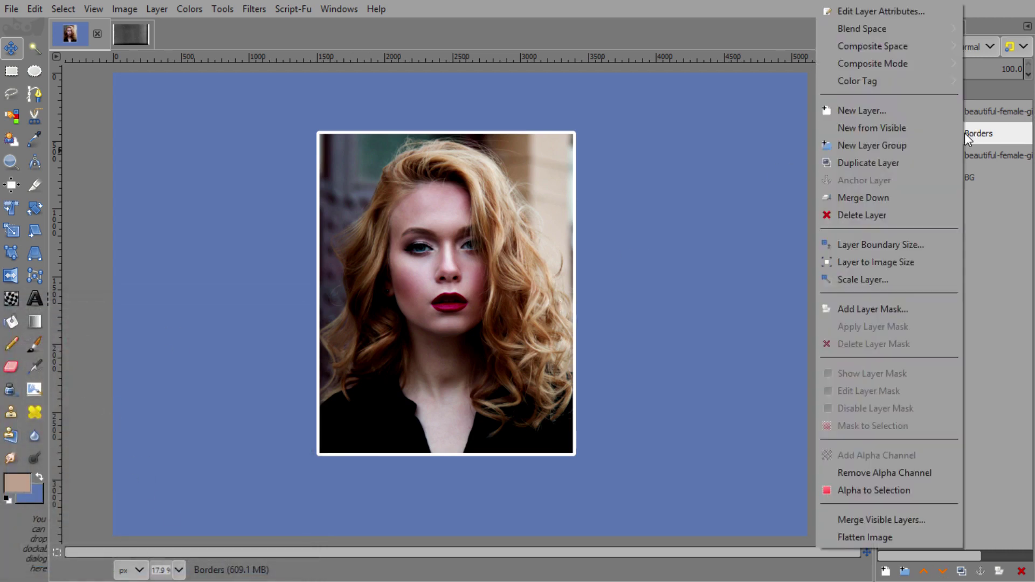
left_click(875, 490)
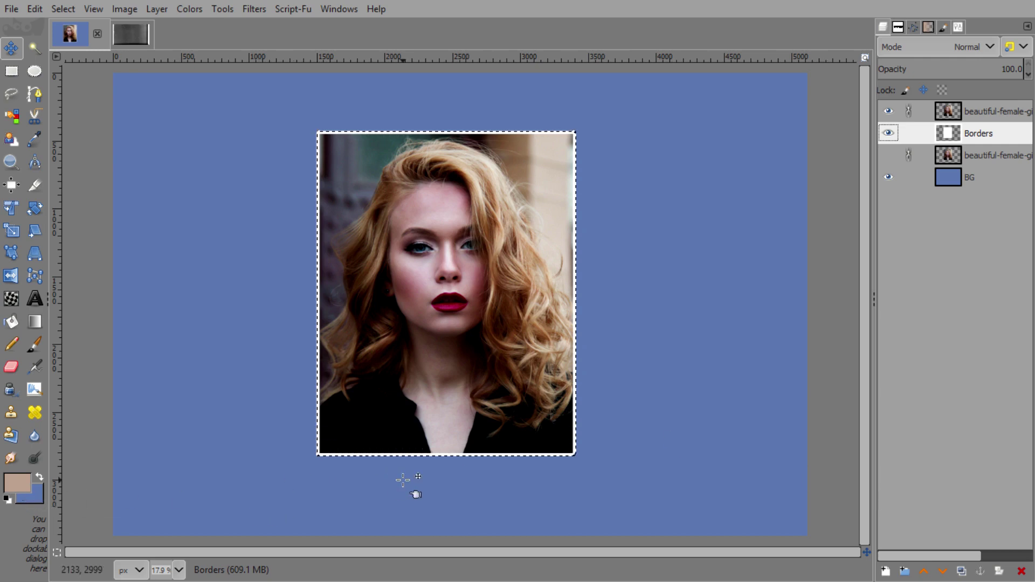
key("ctrl+comma")
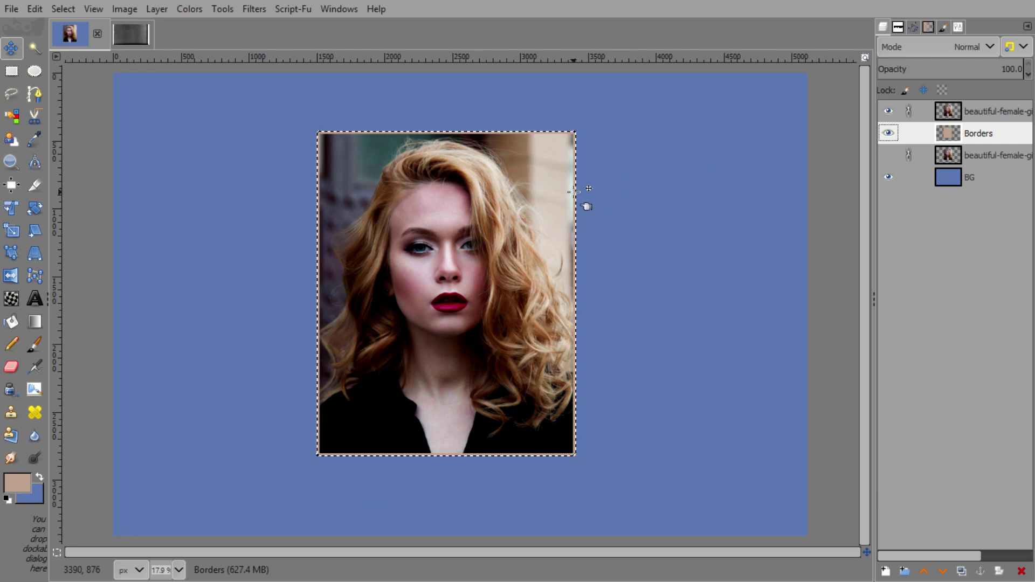
key("ctrl+shift+a")
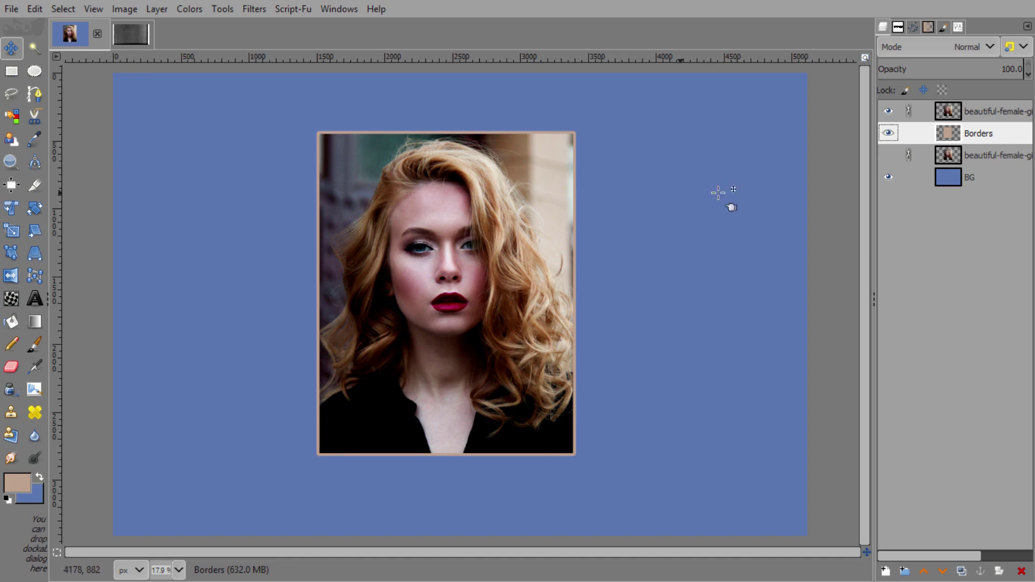
- Merge the top portrait copy into Borders and start a layer mask on Borders
left_click(943, 114)
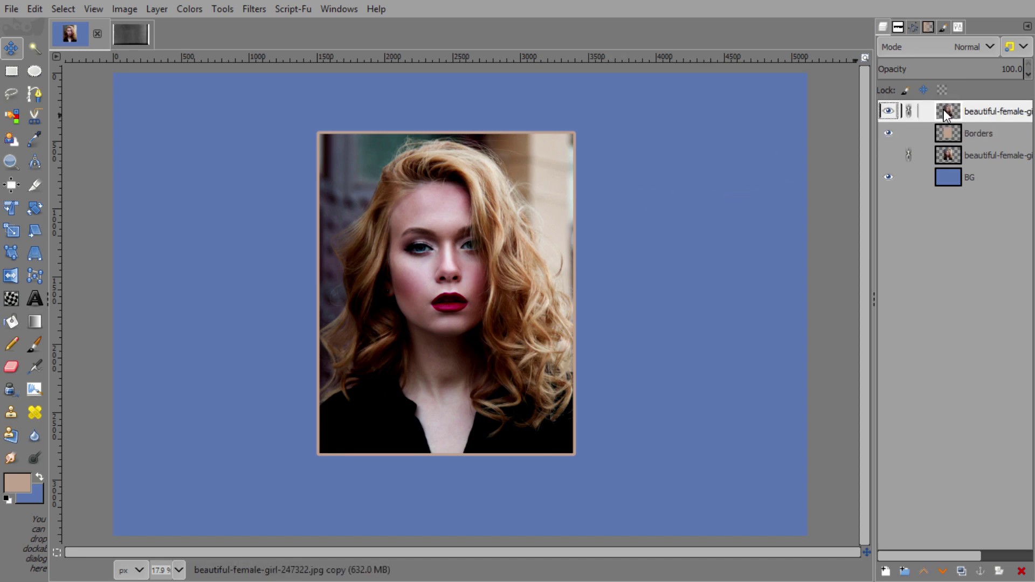
right_click(945, 115)
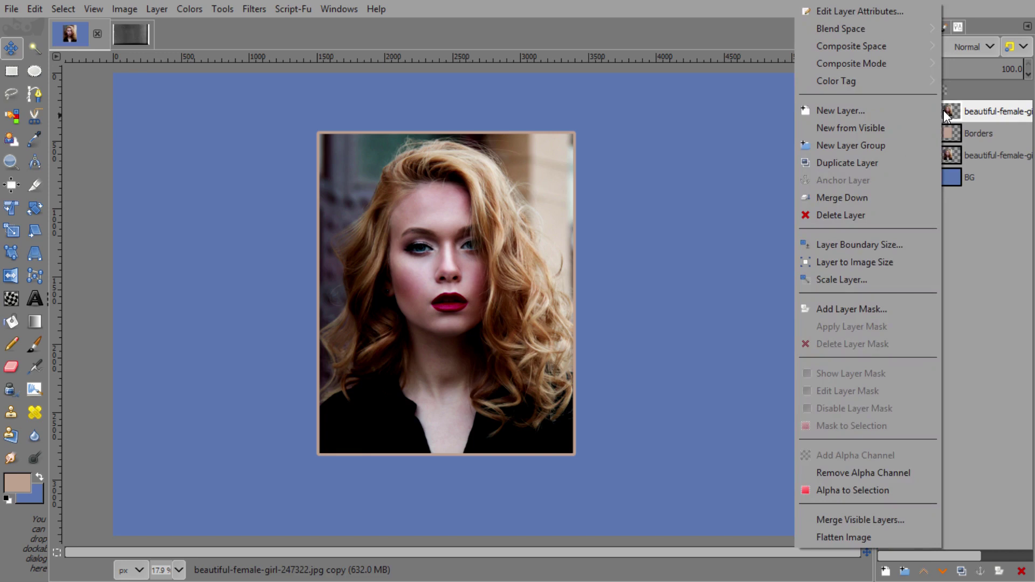
left_click(828, 199)
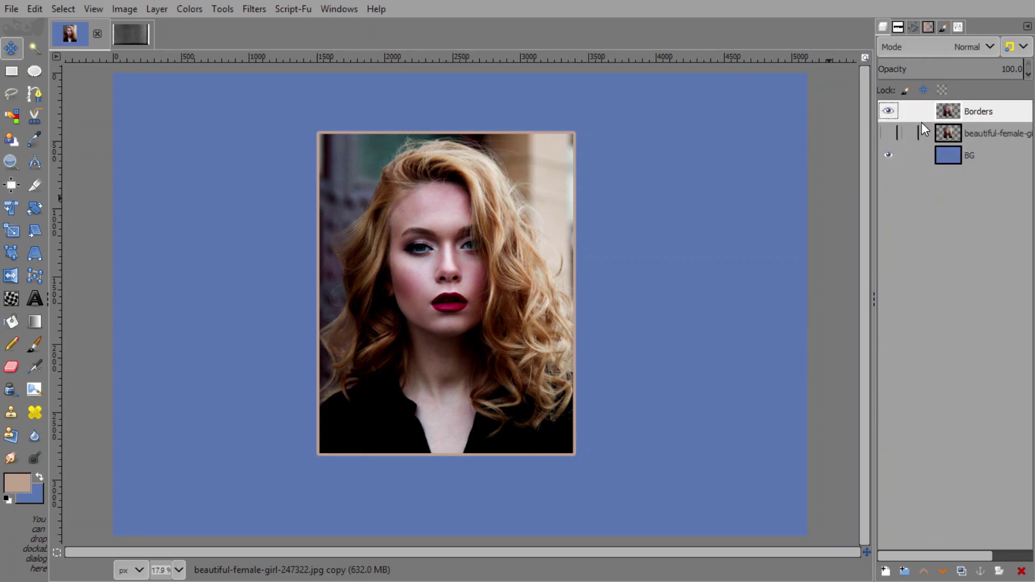
right_click(951, 115)
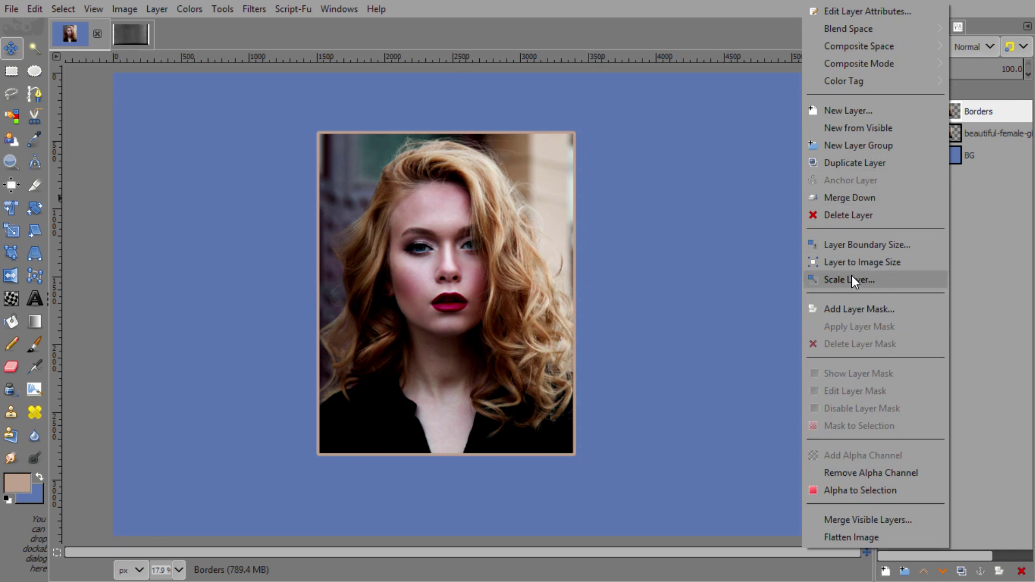
left_click(851, 315)
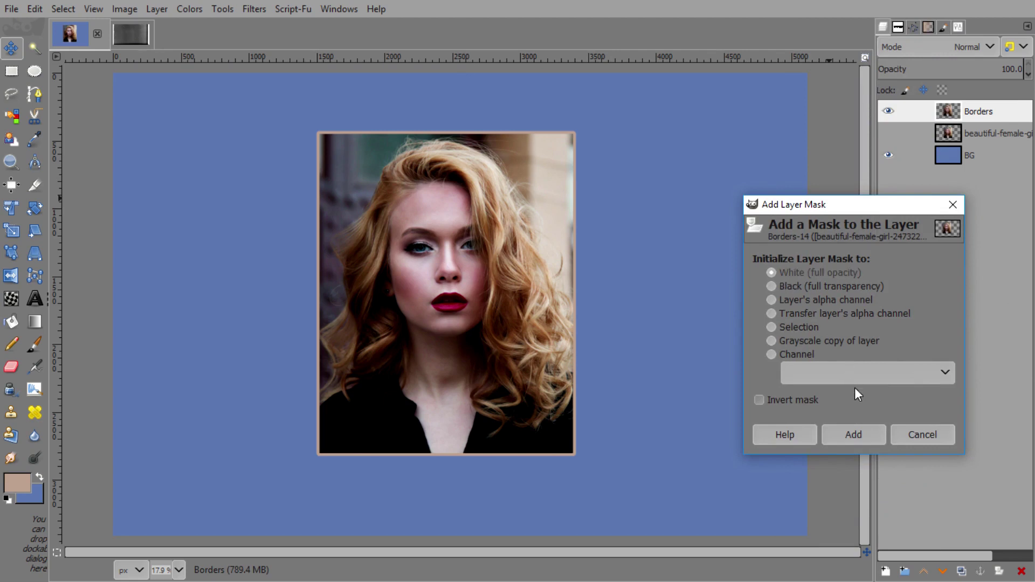
- Add a white mask to Borders, reset colours to black/white, and pick the Paintbrush
left_click(854, 434)
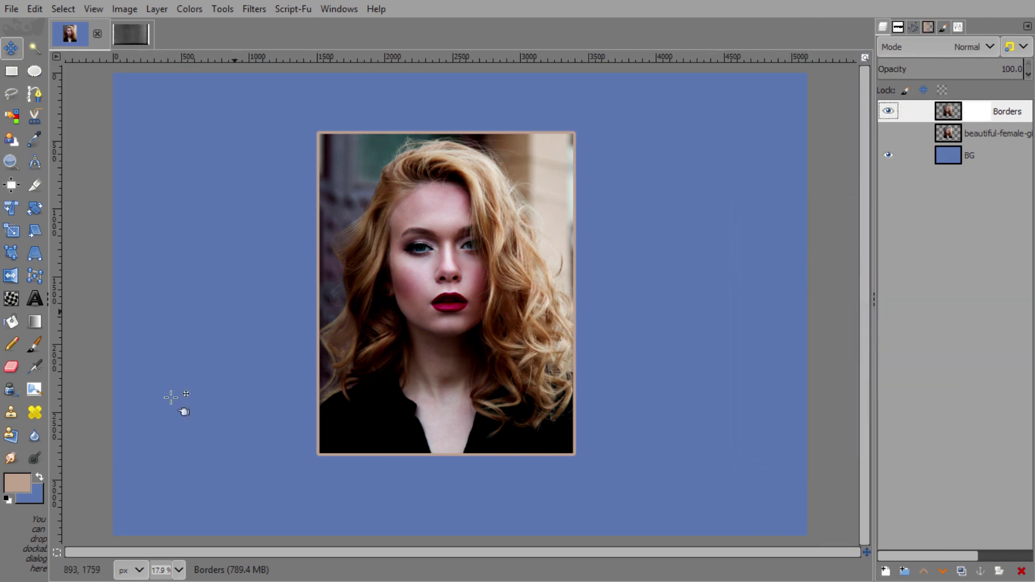
left_click(9, 501)
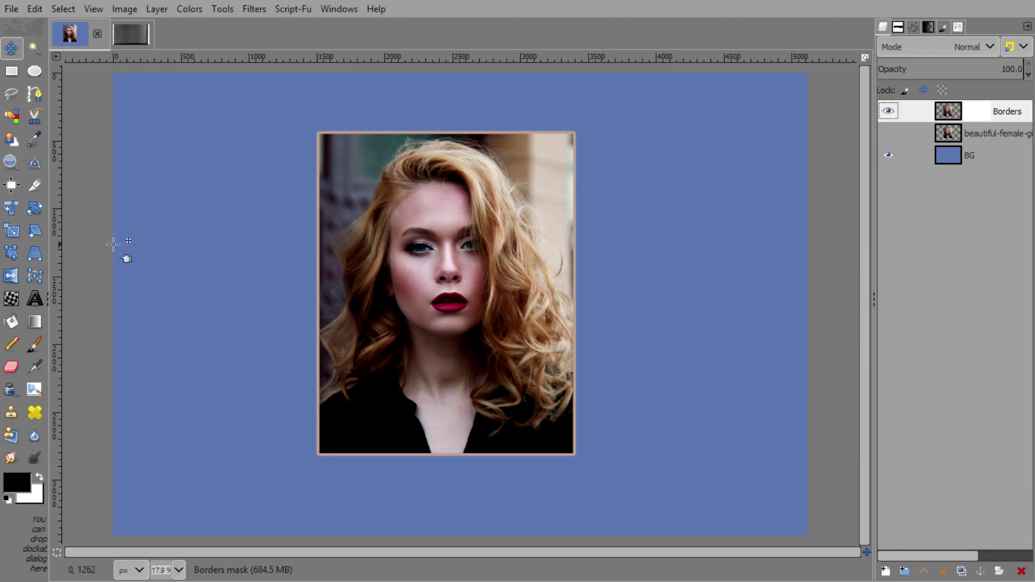
left_click(24, 345)
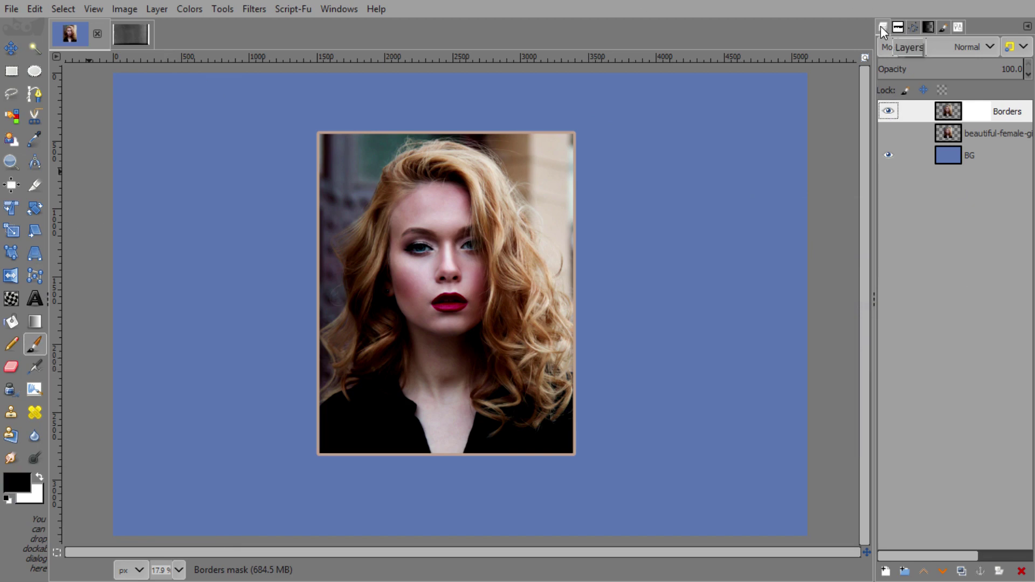
- Choose a Torn Paper brush from the Brushes collection
left_click(898, 28)
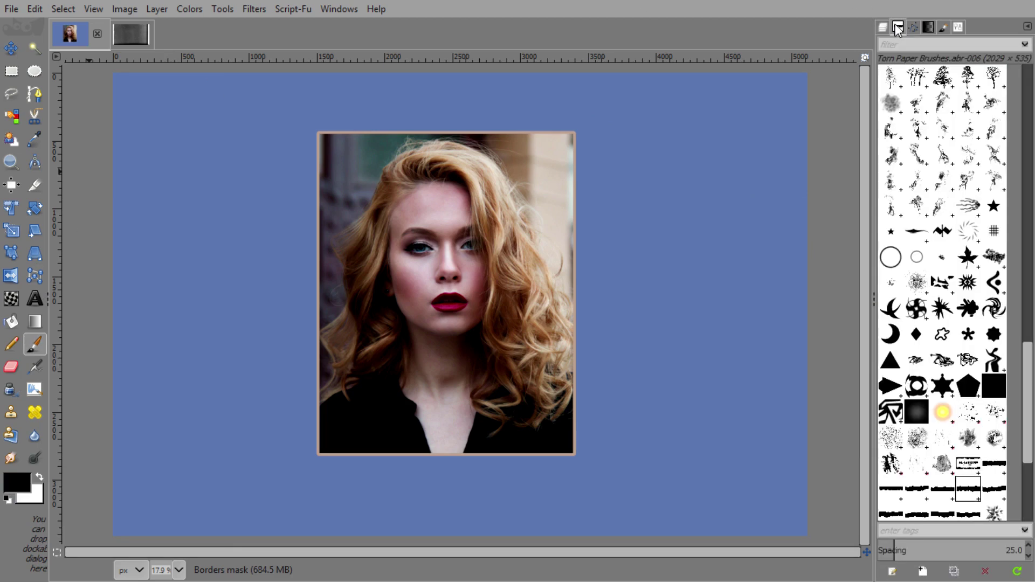
scroll(934, 282, "down", 2)
scroll(934, 282, "down", 3)
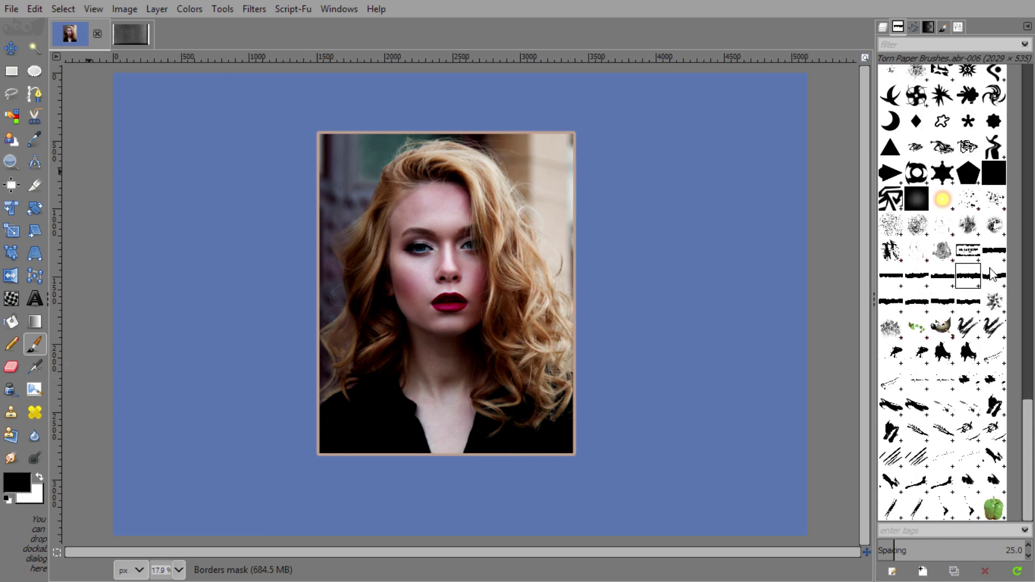
- Set the paintbrush size to 2500 px
left_click(956, 28)
left_click_drag(889, 138, 957, 138)
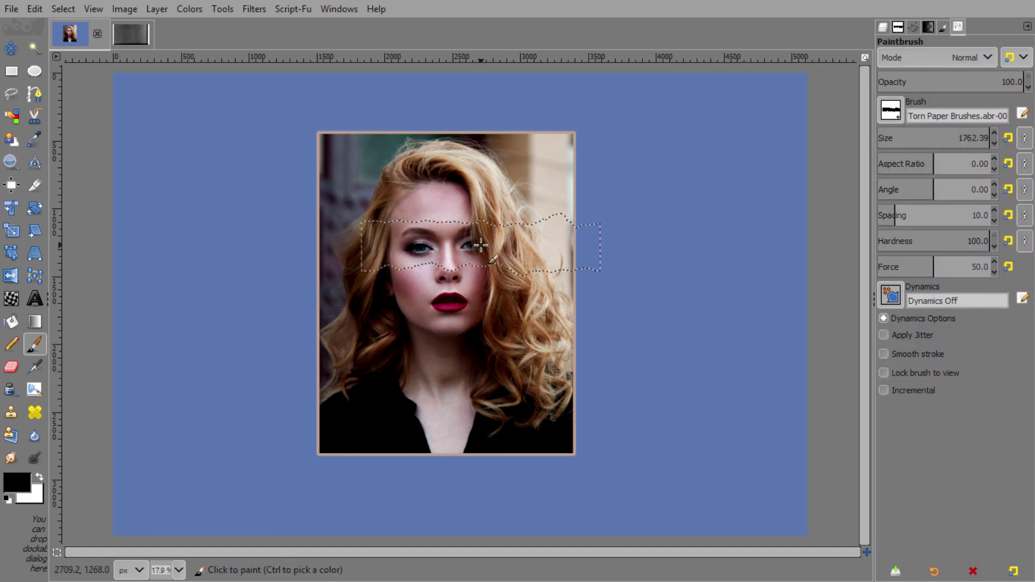
left_click_drag(974, 136, 967, 137)
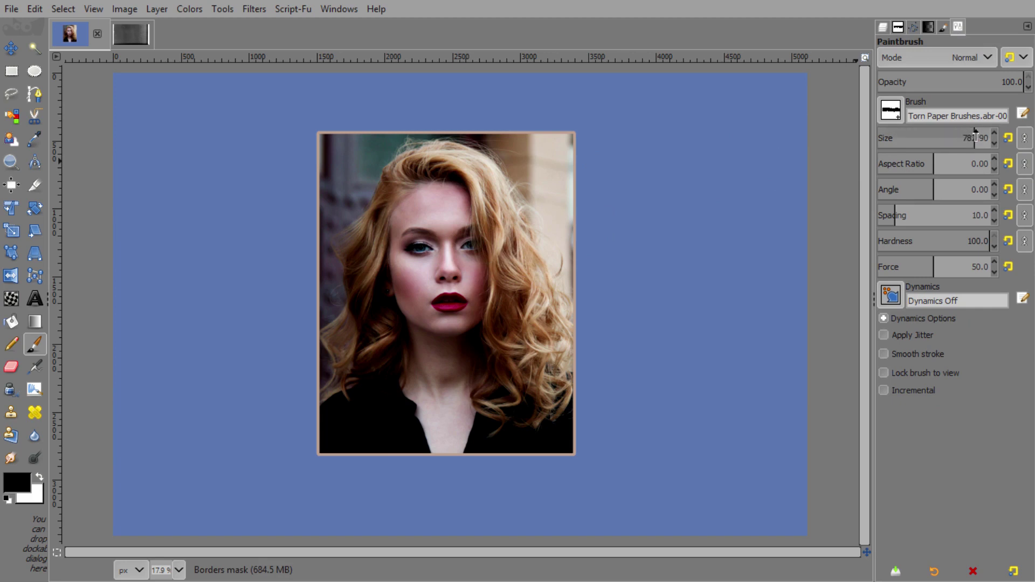
left_click_drag(967, 138, 957, 134)
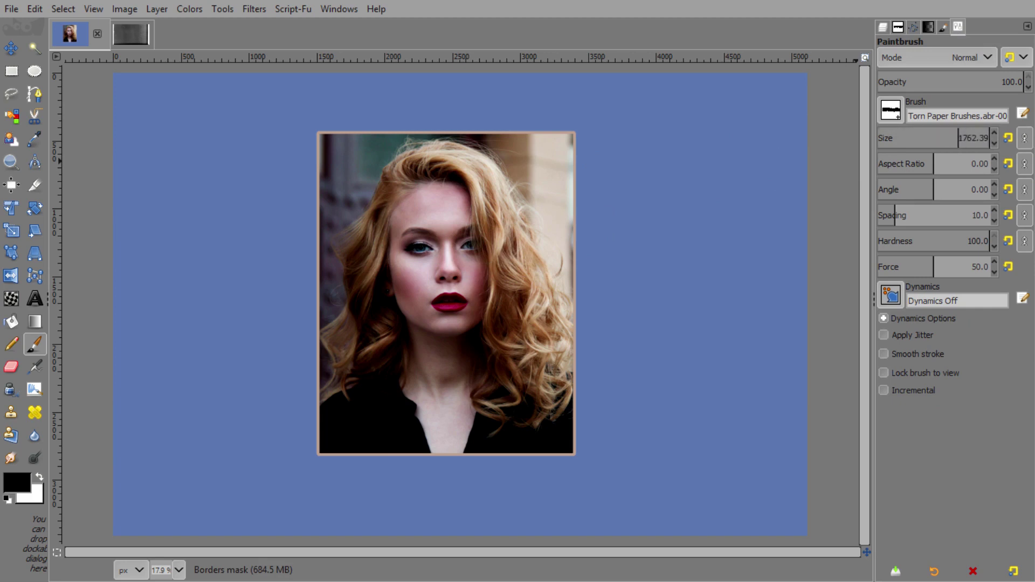
double_click(985, 137)
triple_click(986, 135)
type("250")
type("0")
key("Return")
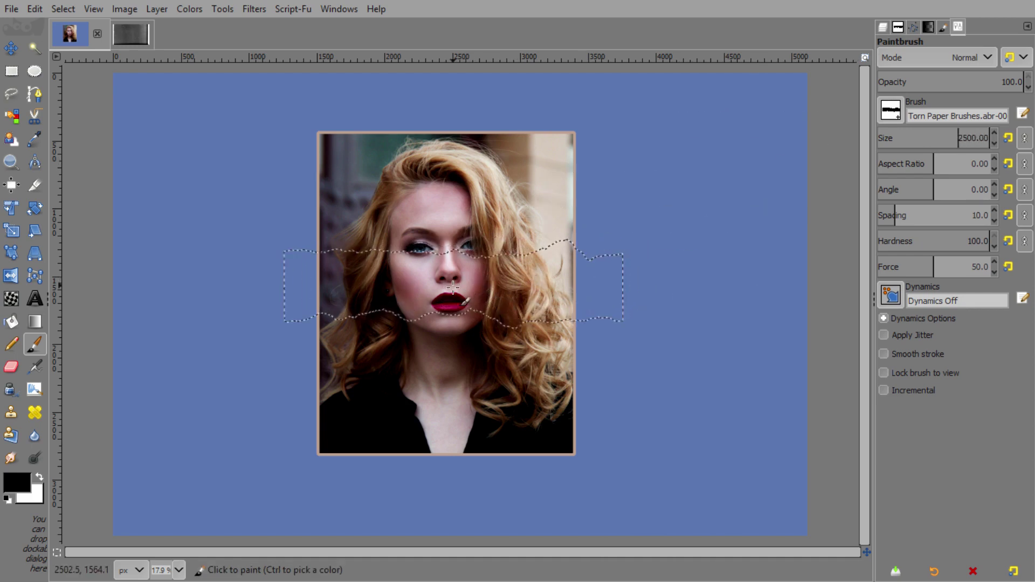
key("ctrl+shift+a")
- Stamp one torn-paper gap across the face on the Borders mask and zoom into the photo
left_click(882, 26)
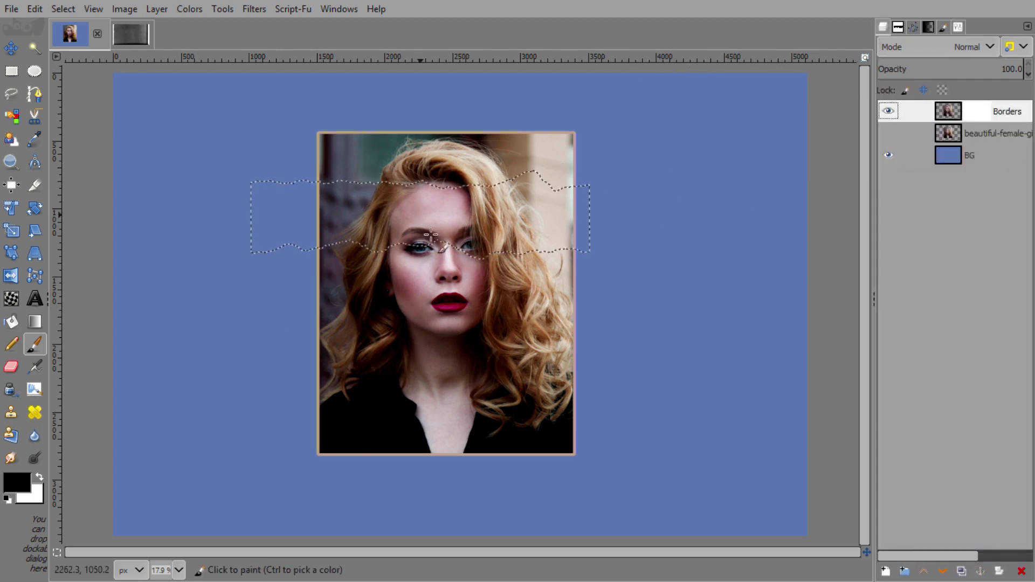
left_click(453, 278)
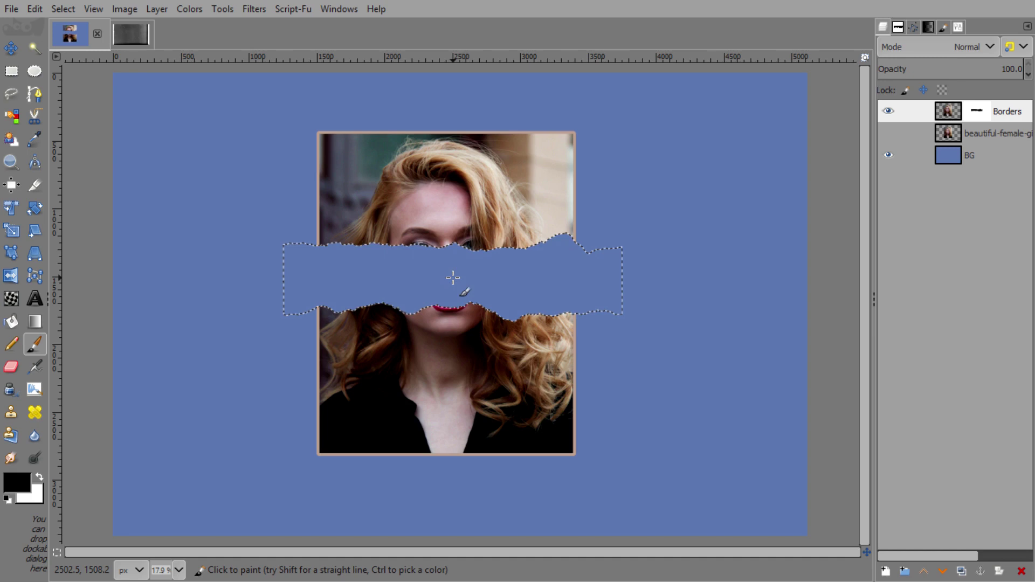
left_click(12, 48)
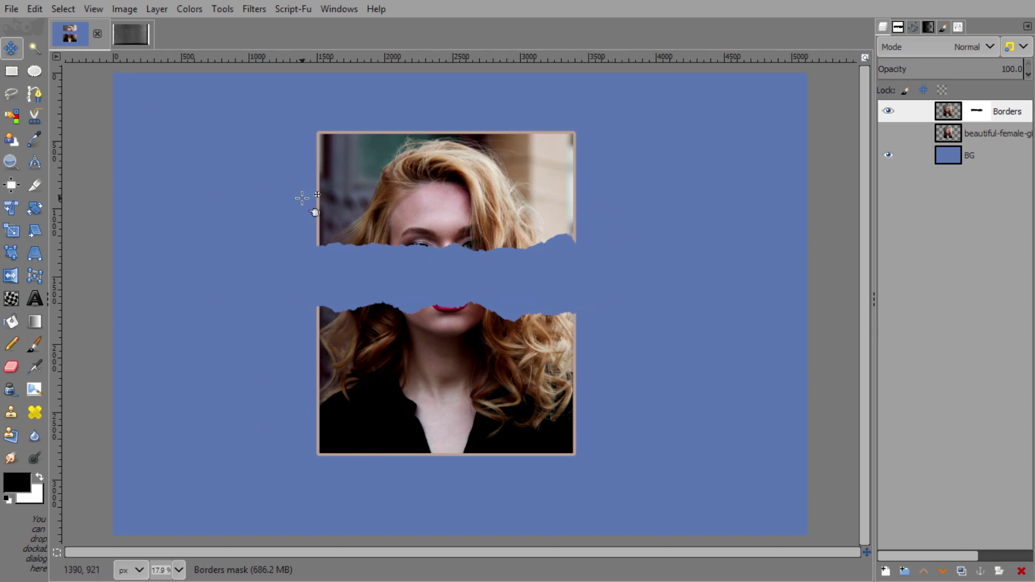
left_click(20, 164)
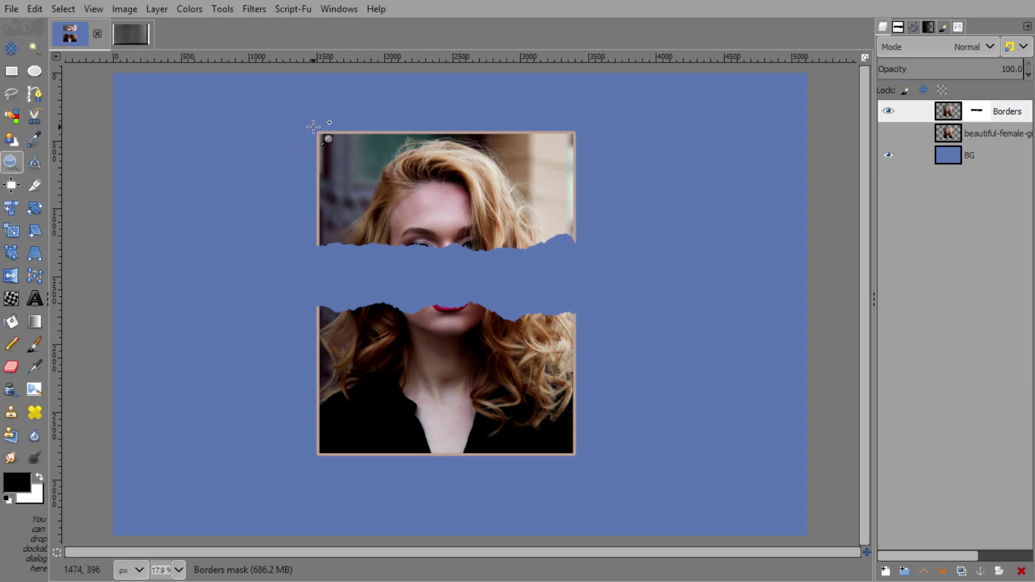
left_click_drag(313, 127, 581, 459)
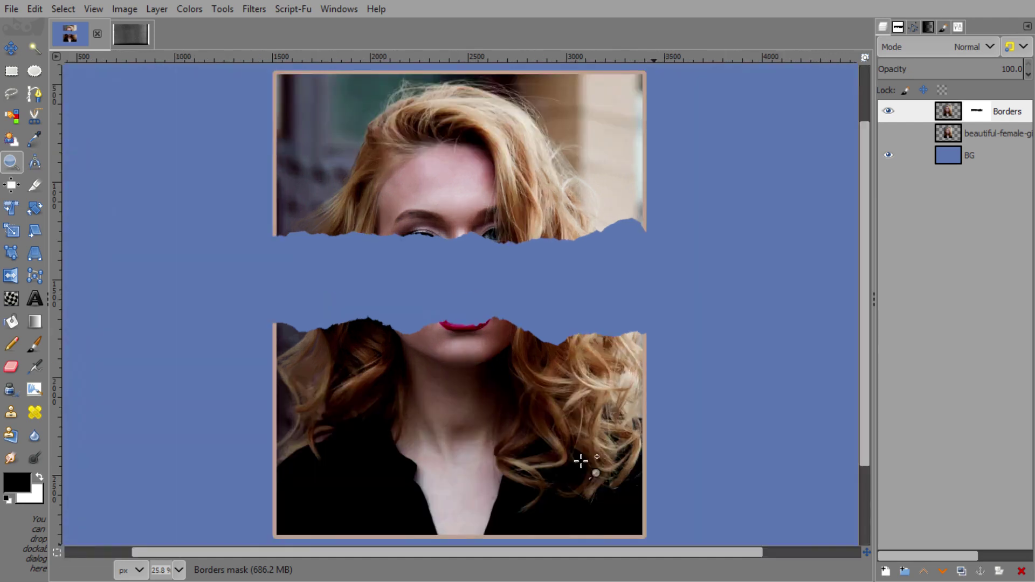
- Fuzzy-select the torn blue gap and add a new transparent layer named 01
left_click(12, 54)
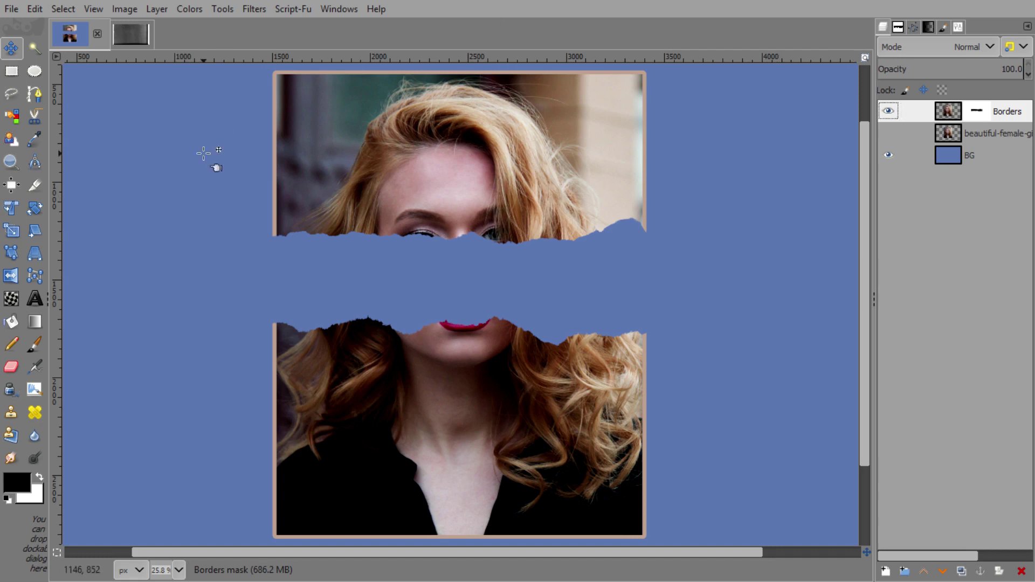
left_click(42, 52)
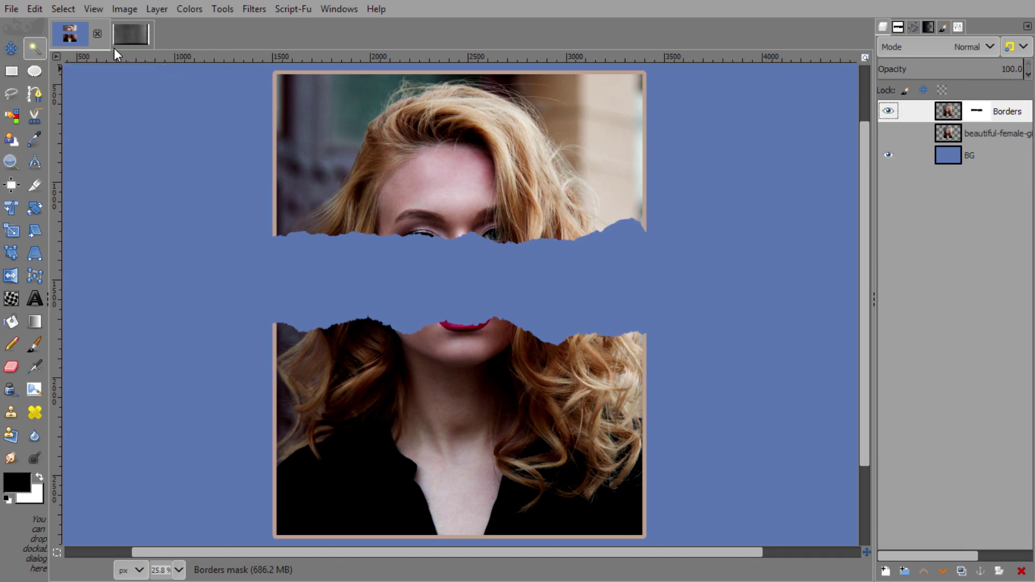
left_click(357, 263)
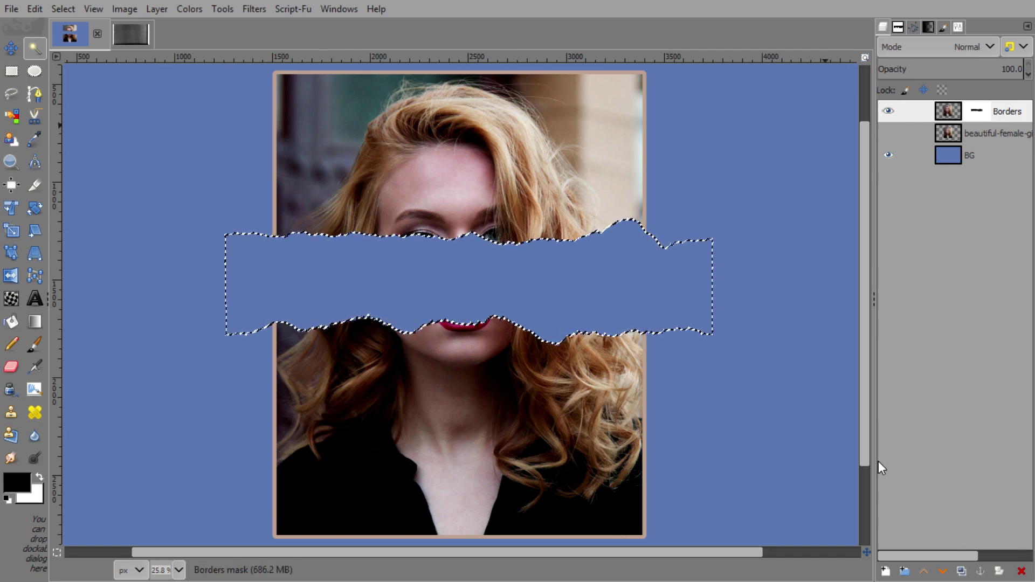
left_click(886, 570)
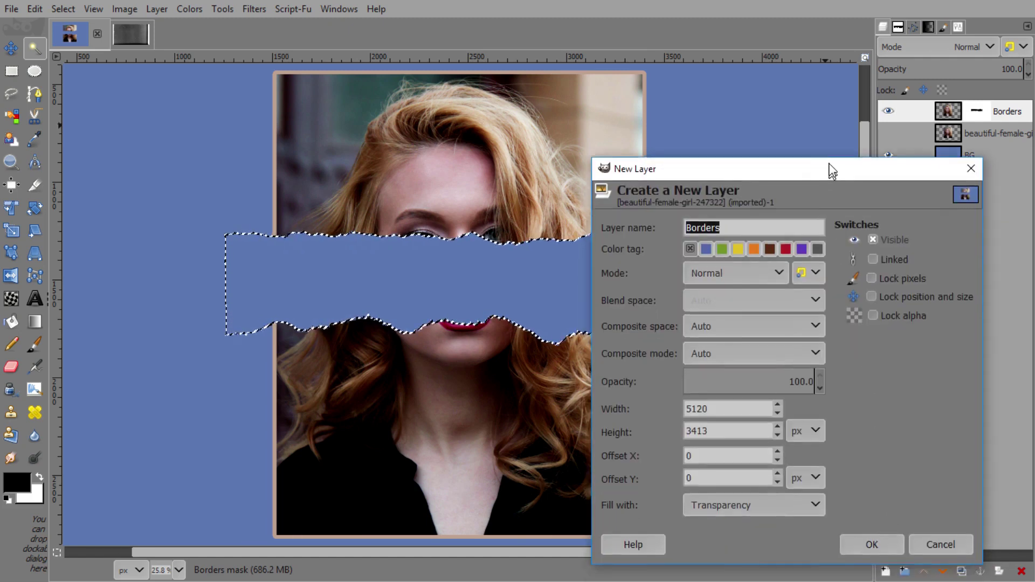
left_click_drag(830, 179, 836, 123)
type("01")
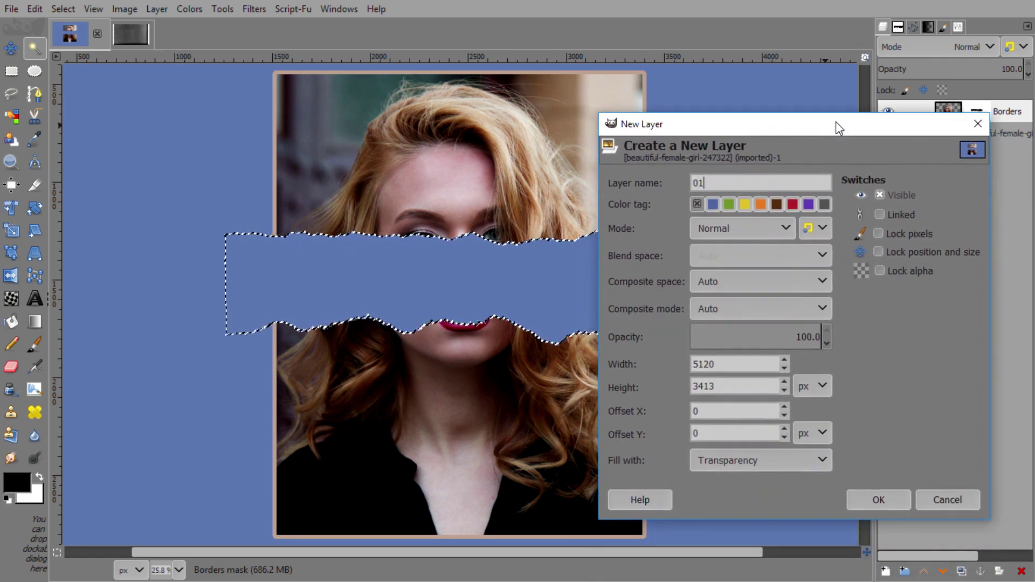
left_click(868, 506)
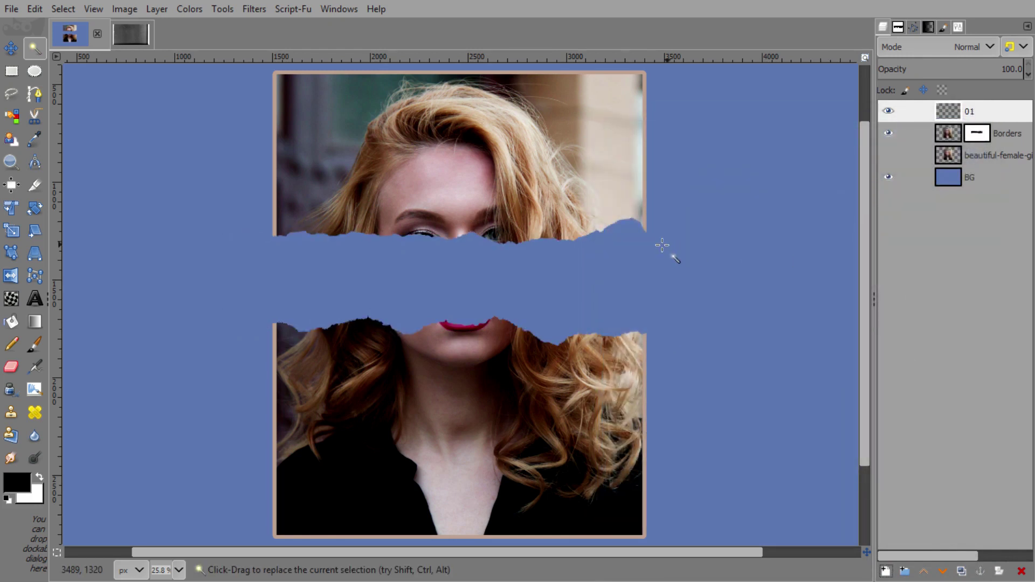
- Invert the gap selection and fill layer 01 outside the gap with the white background colour
left_click(613, 301)
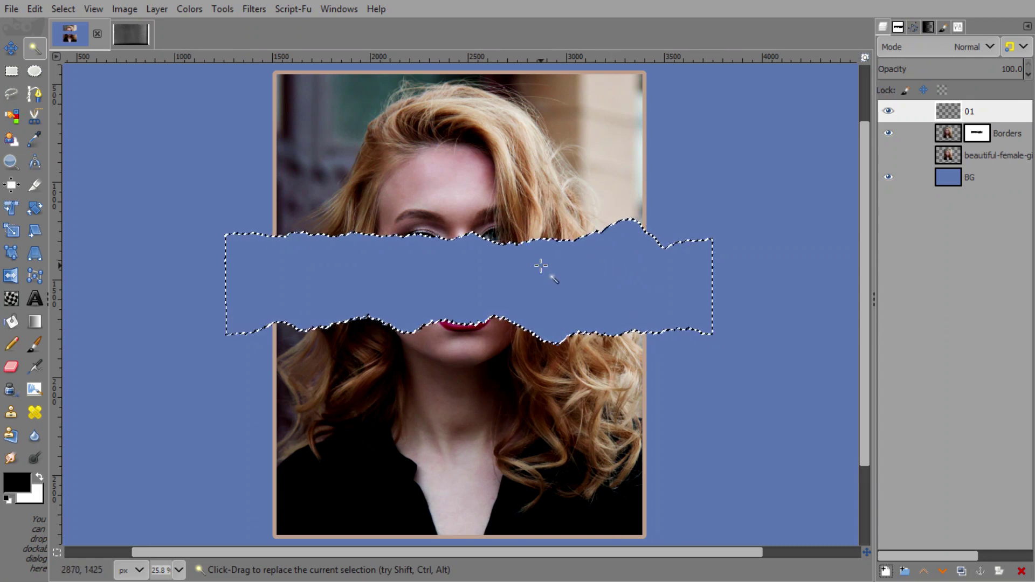
left_click(63, 9)
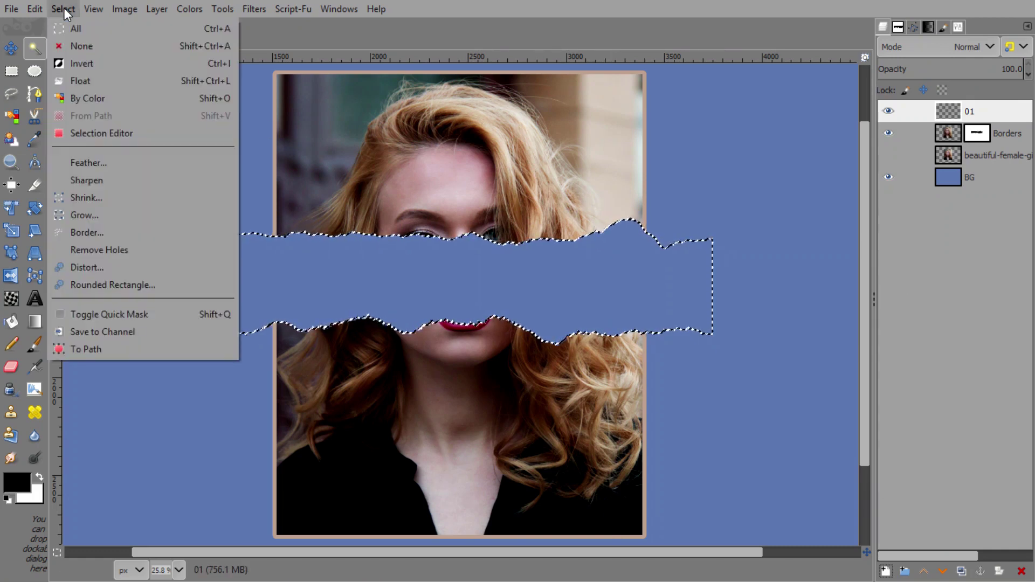
left_click(77, 62)
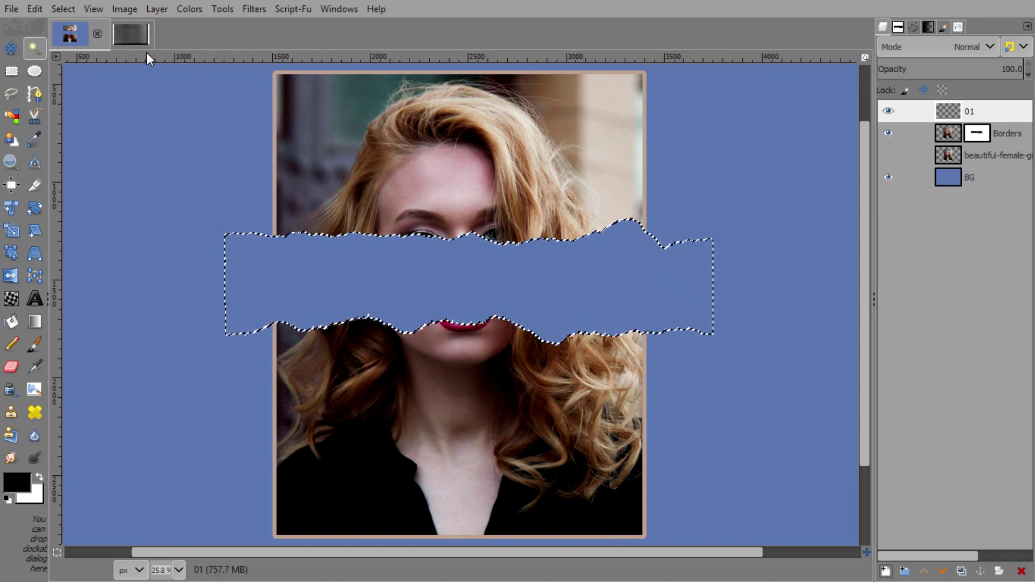
left_click(35, 9)
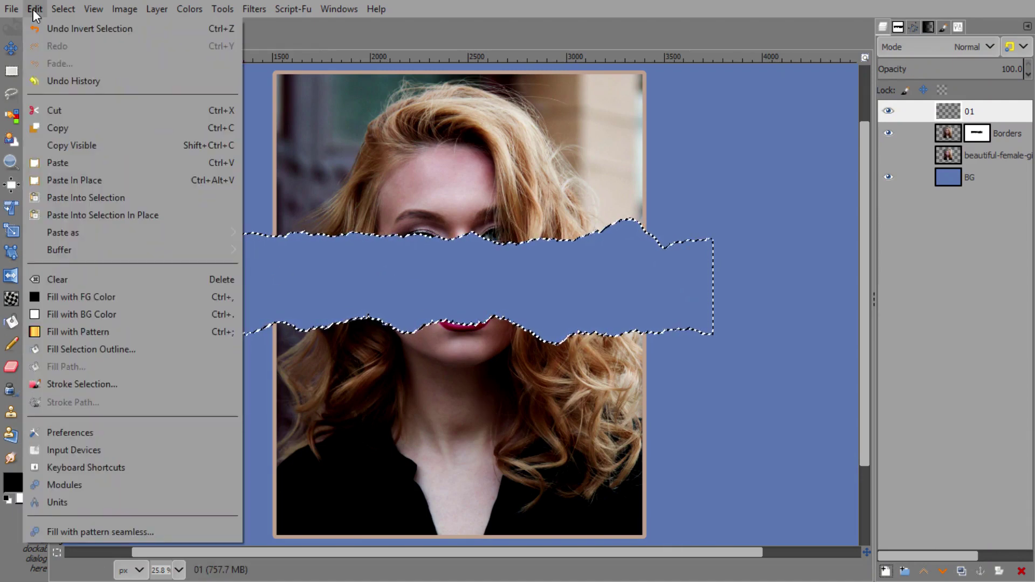
left_click(90, 317)
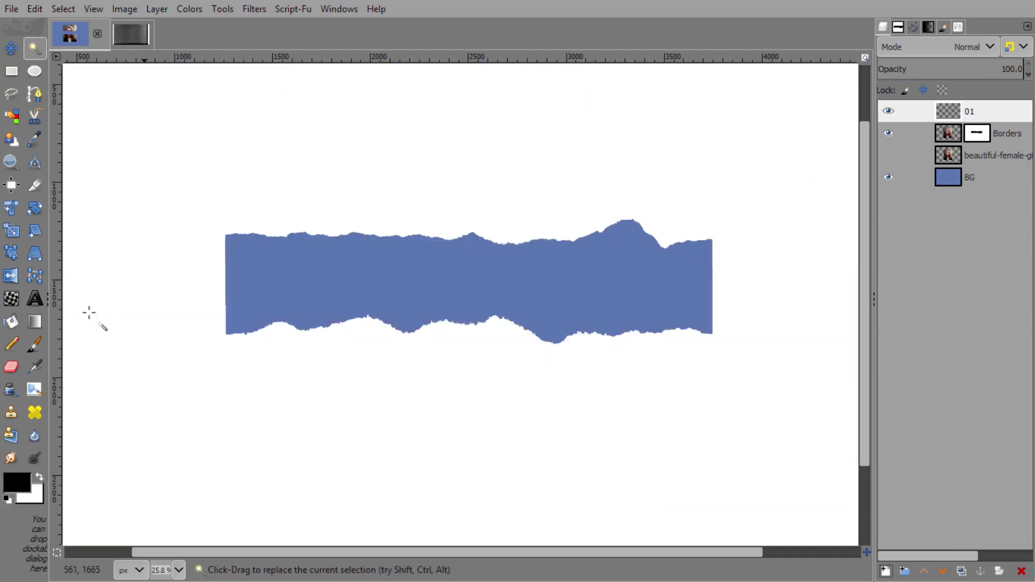
- Move layer 01 beneath Borders and make Borders the active layer
left_click(12, 49)
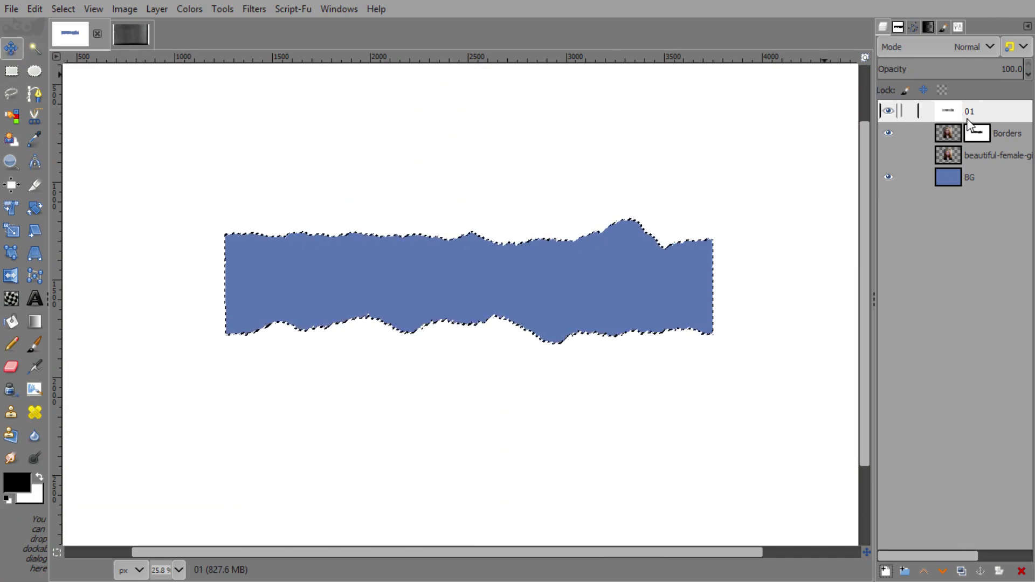
left_click(941, 571)
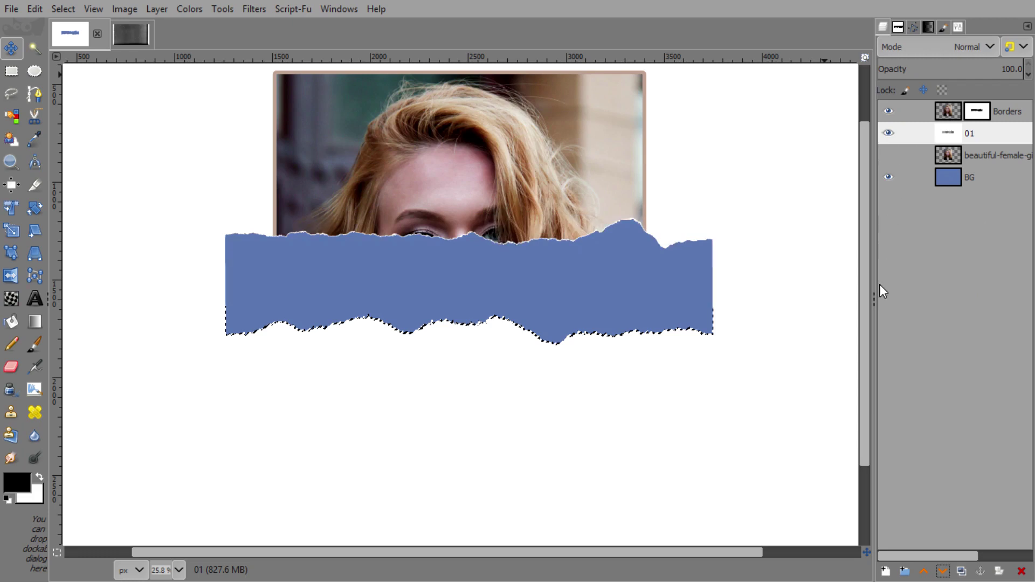
left_click(948, 115, "alt")
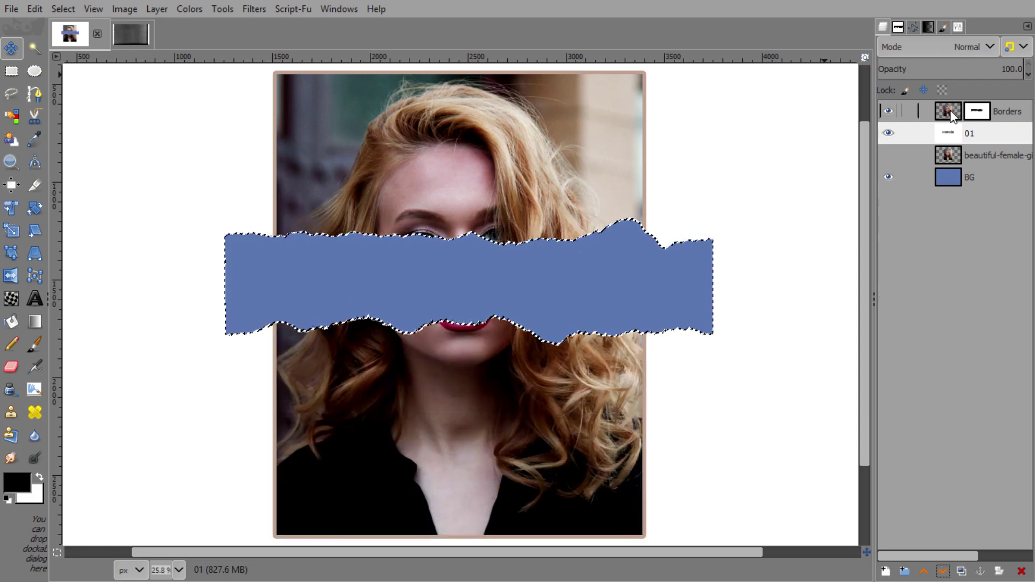
left_click(949, 114)
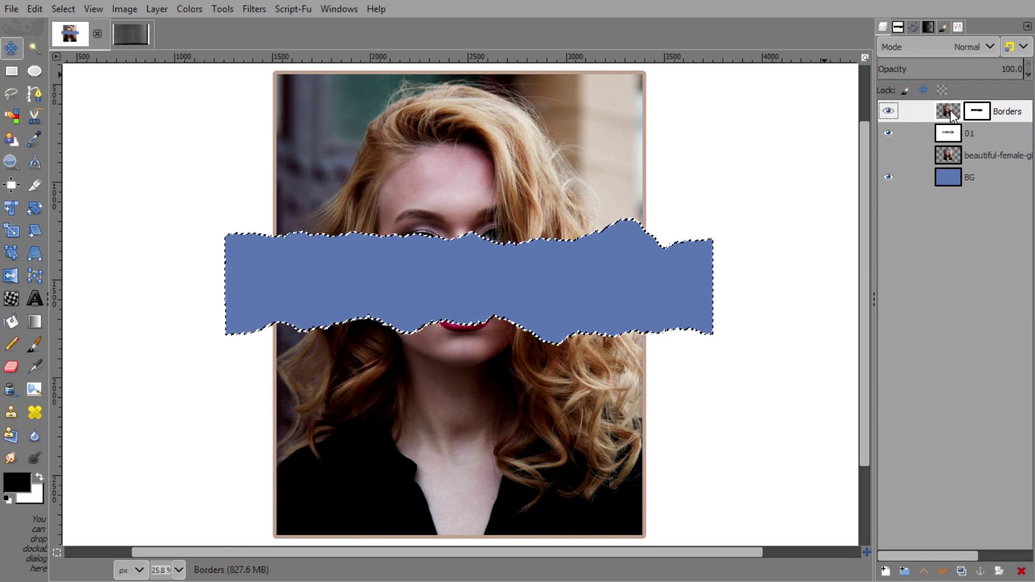
right_click(950, 115)
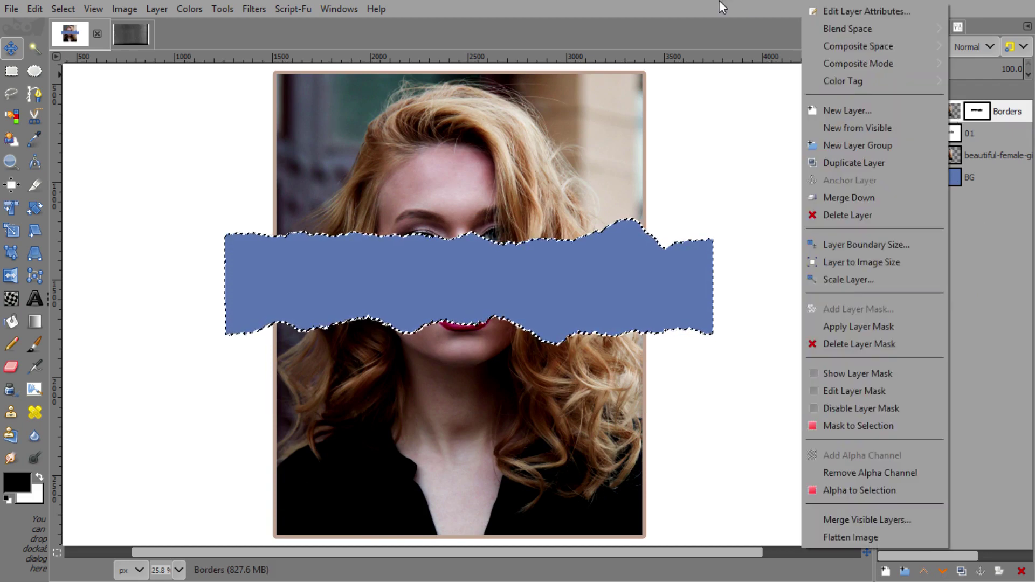
left_click(694, 19)
- Clear the selection and load the Borders layer's alpha as the selection
left_click(63, 8)
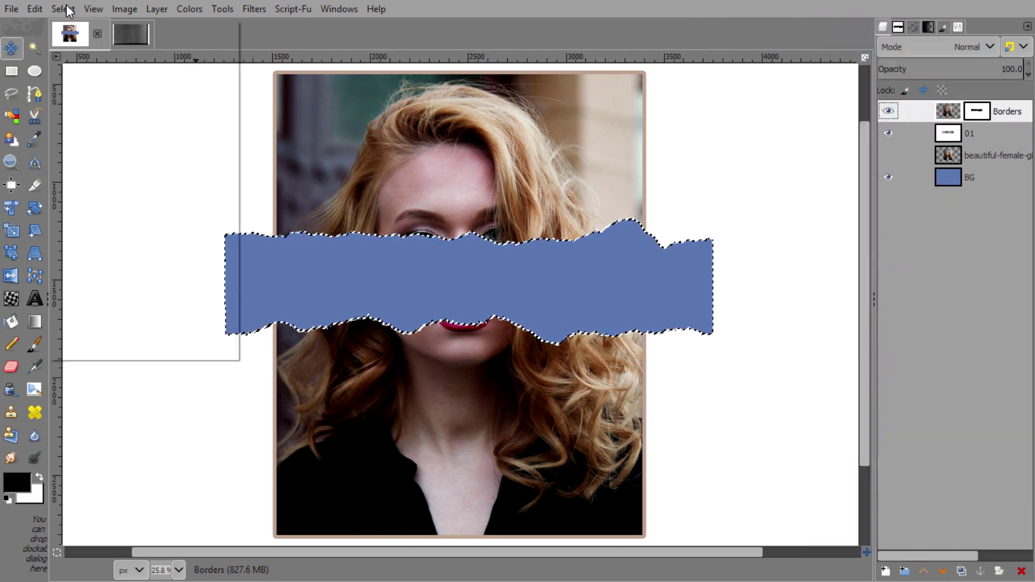
left_click(77, 45)
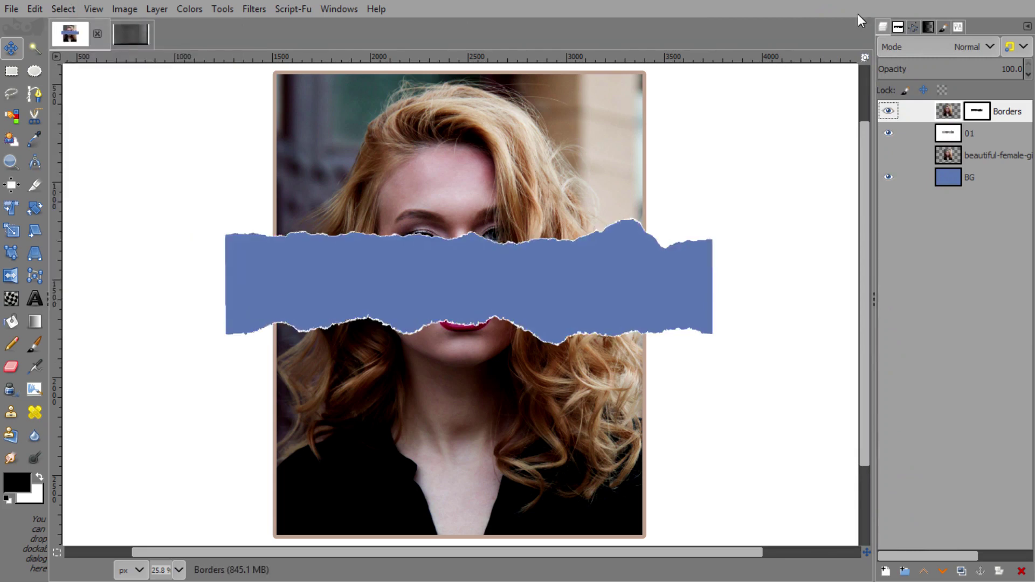
right_click(948, 115)
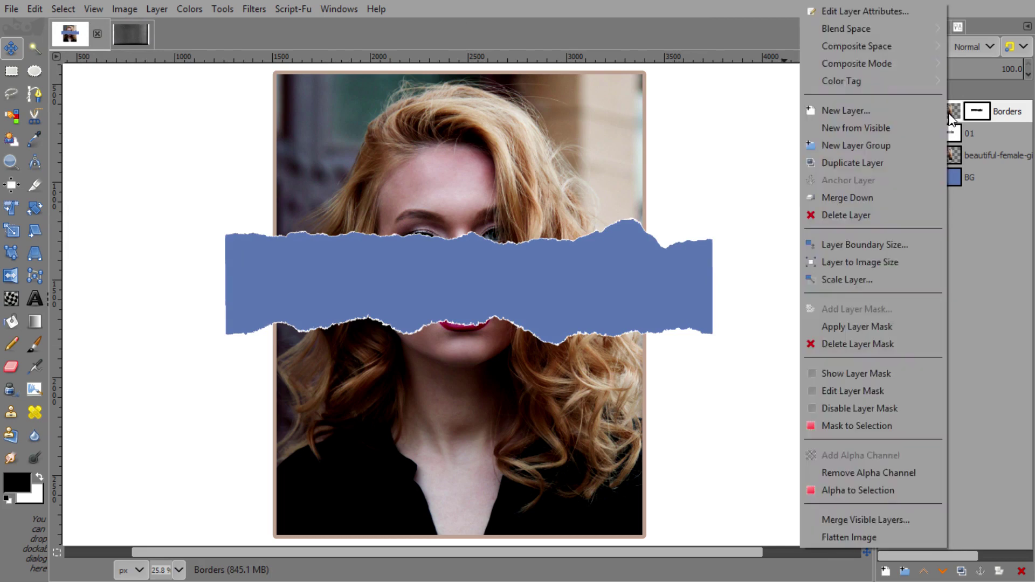
left_click(878, 493)
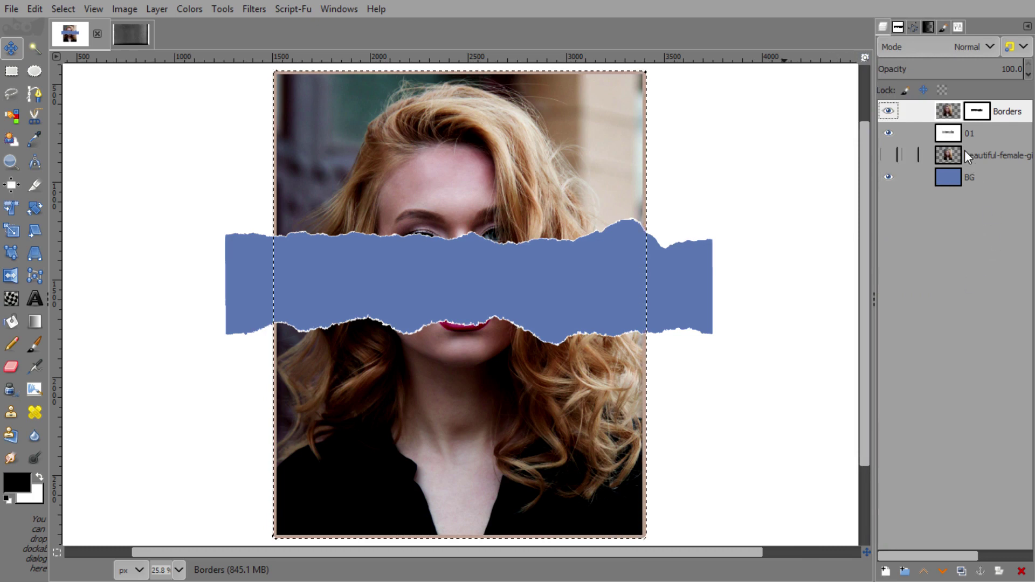
- Invert the portrait-outline selection and clear layer 01 outside the portrait
left_click(956, 130)
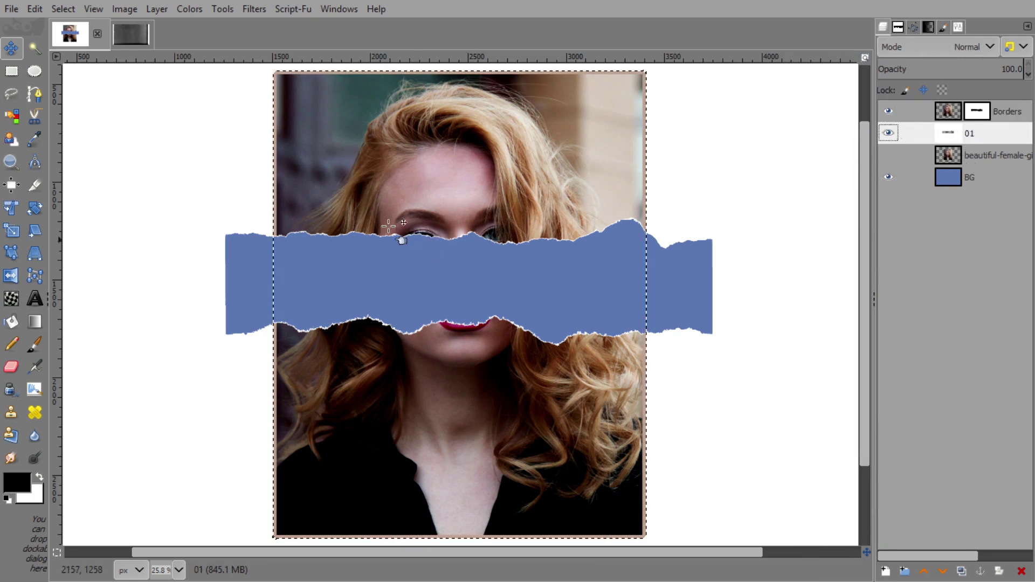
left_click(69, 8)
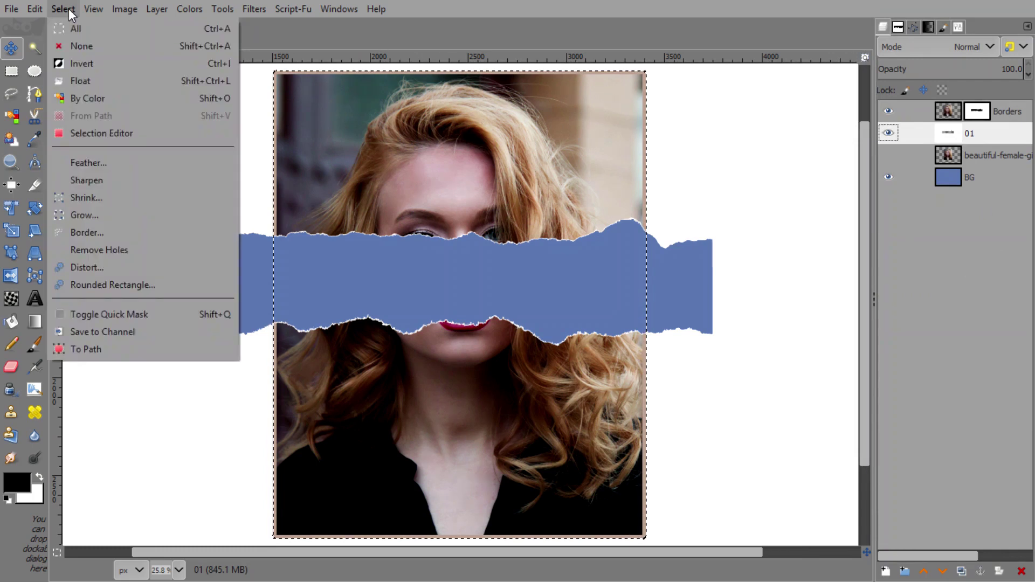
left_click(90, 69)
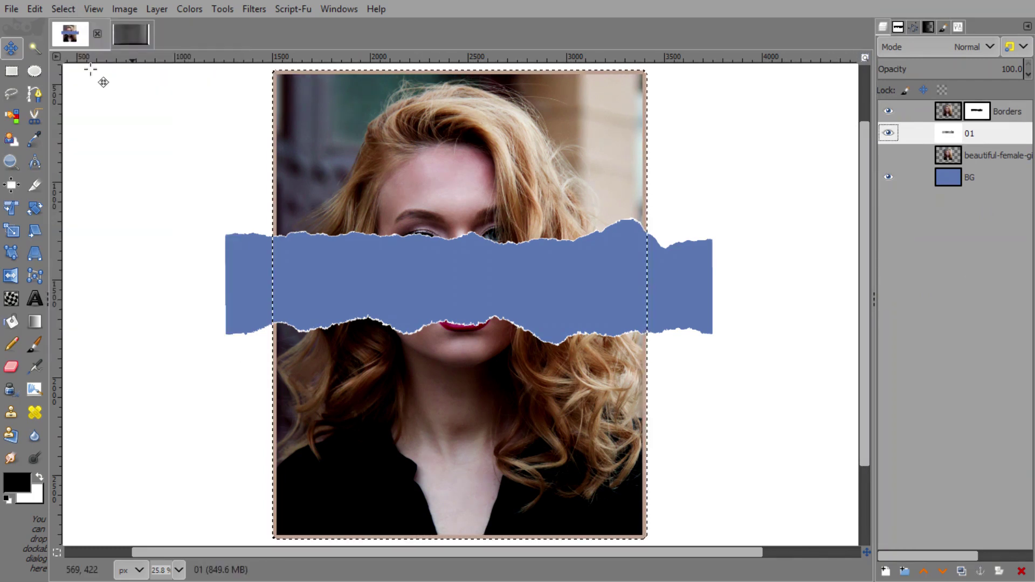
left_click(34, 8)
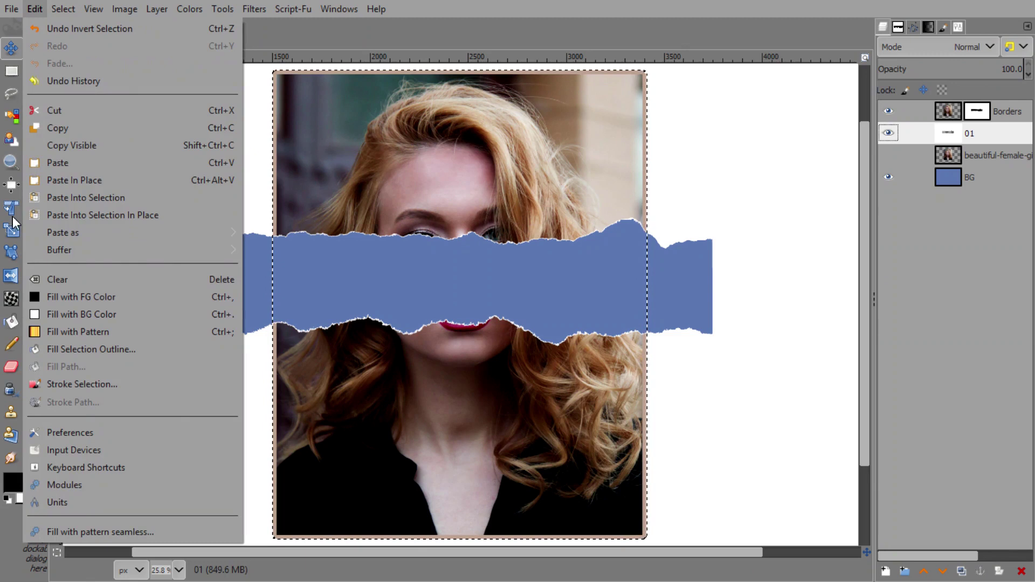
left_click(52, 276)
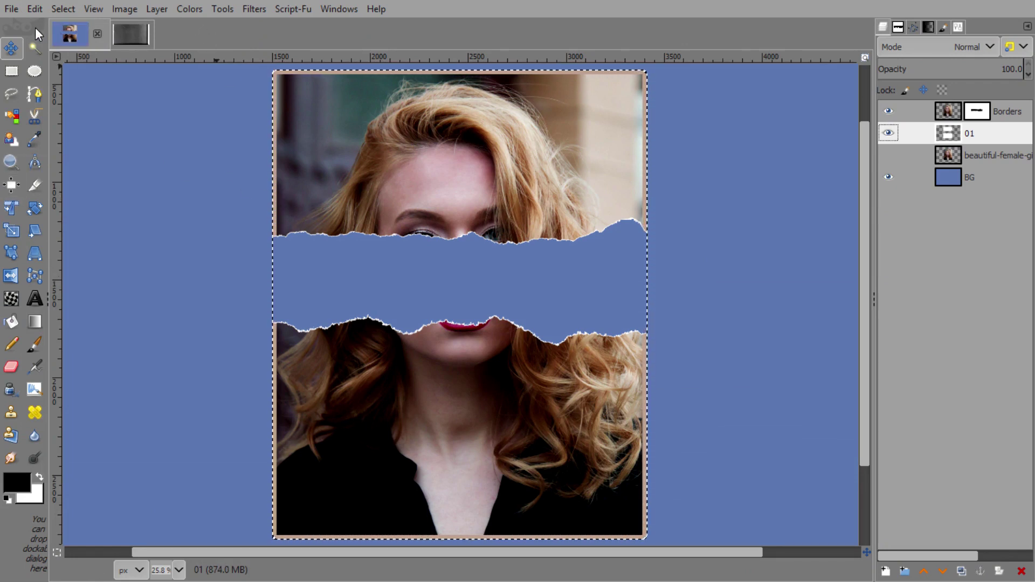
- Clear the selection and set the Move tool to move the active layer
left_click(61, 8)
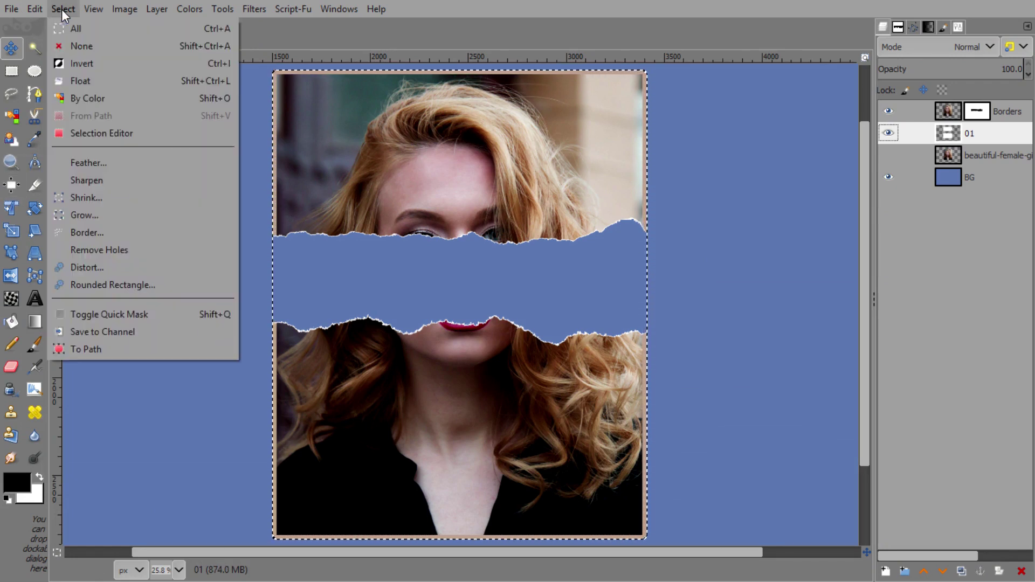
left_click(81, 46)
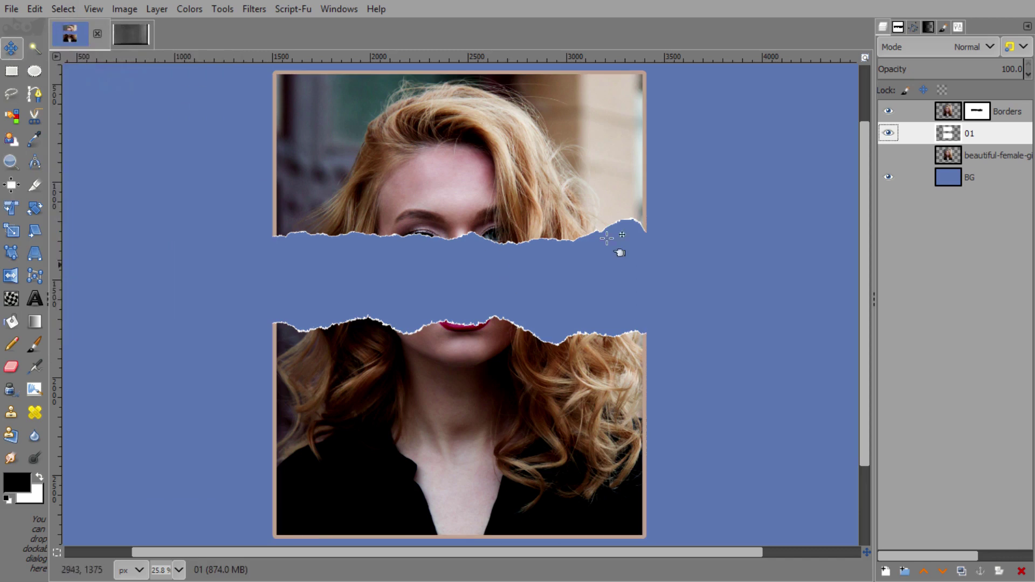
left_click(958, 26)
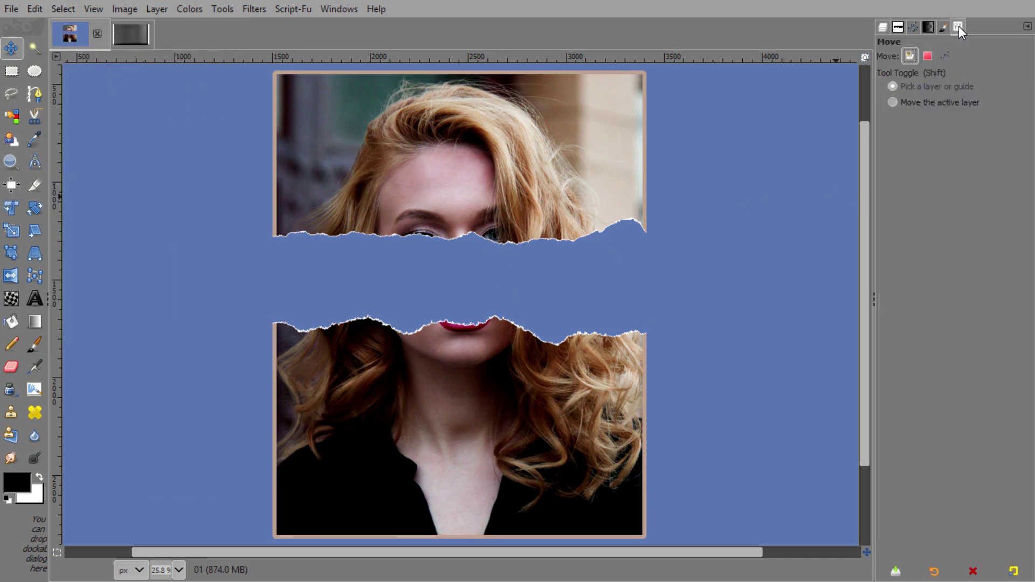
left_click(915, 102)
left_click(884, 29)
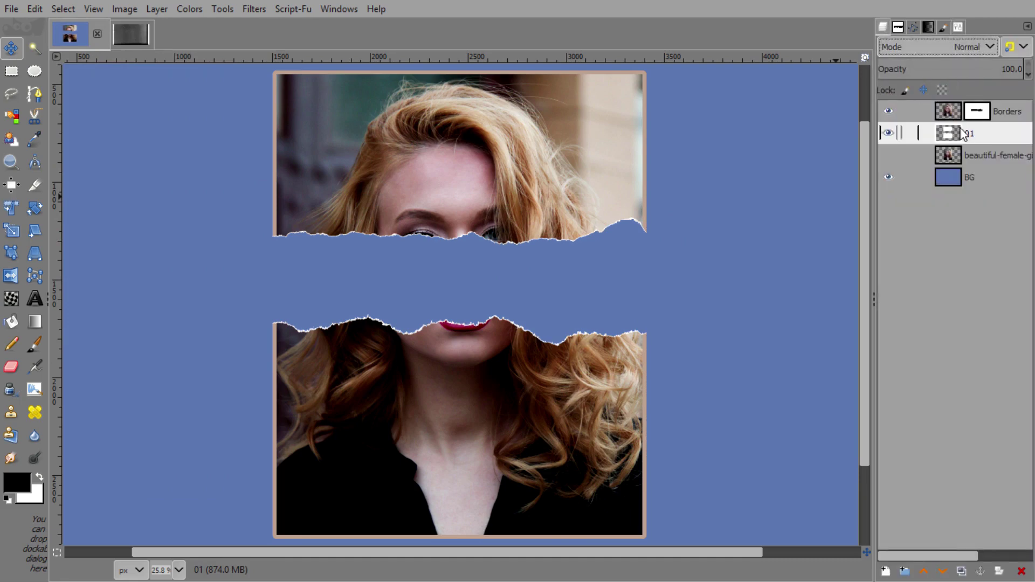
- Nudge layer 01 down a few pixels so a white rim shows along the tear
scroll(492, 232, "up", 1, "ctrl")
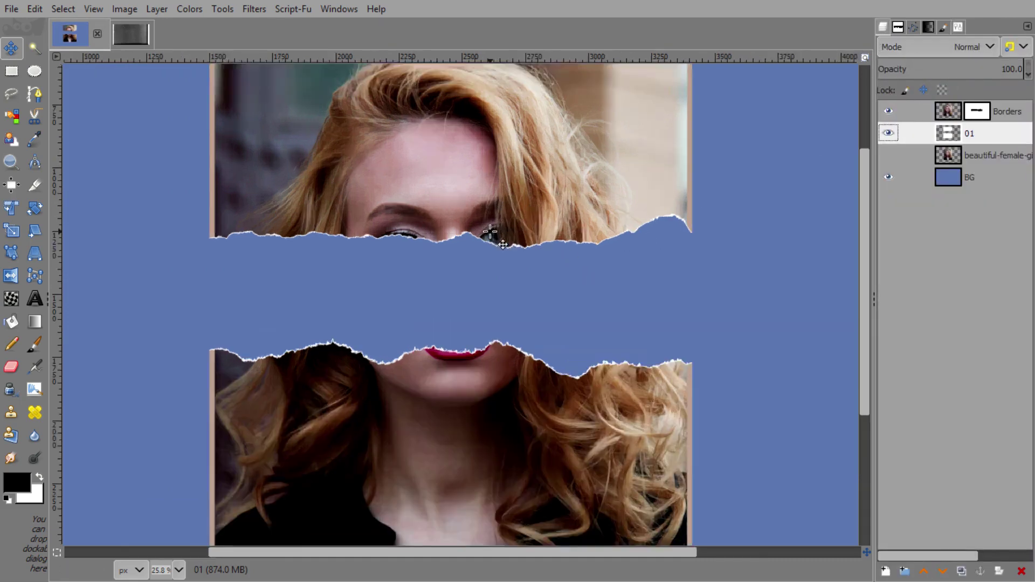
scroll(490, 232, "up", 2, "ctrl")
scroll(489, 232, "up", 2, "ctrl")
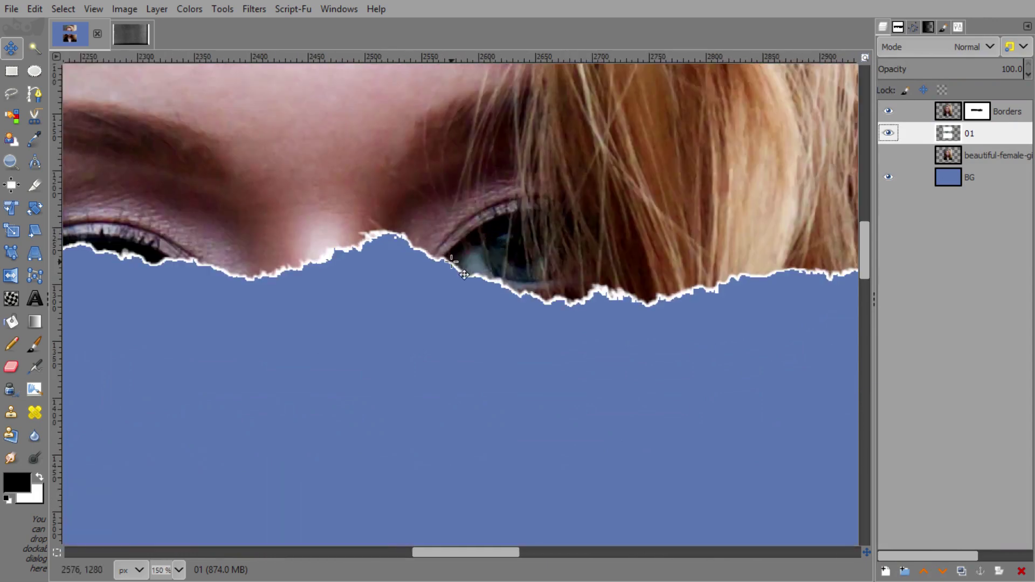
left_click_drag(451, 265, 452, 266)
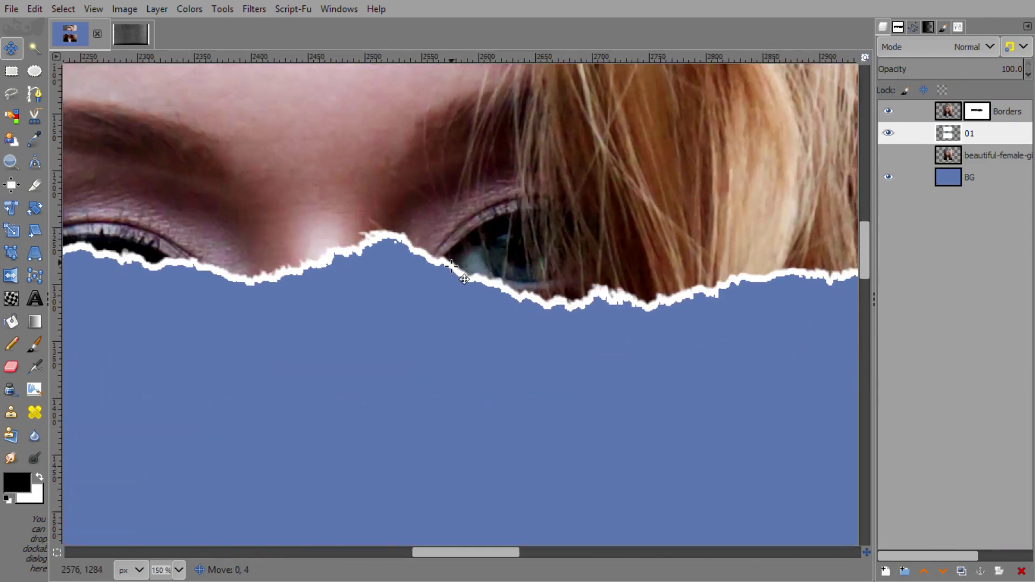
scroll(452, 264, "down", 4, "ctrl")
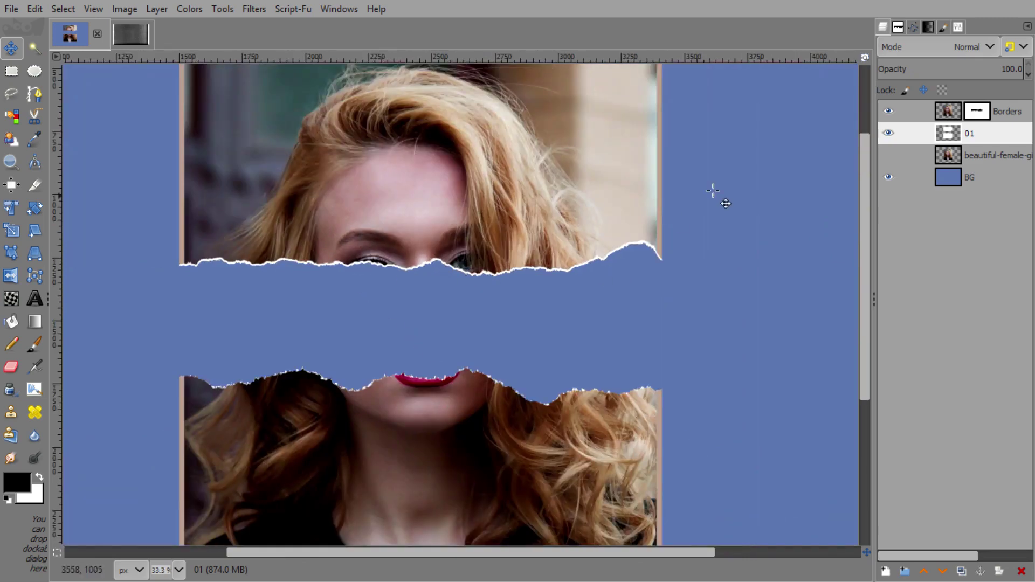
scroll(364, 315, "up", 2, "ctrl")
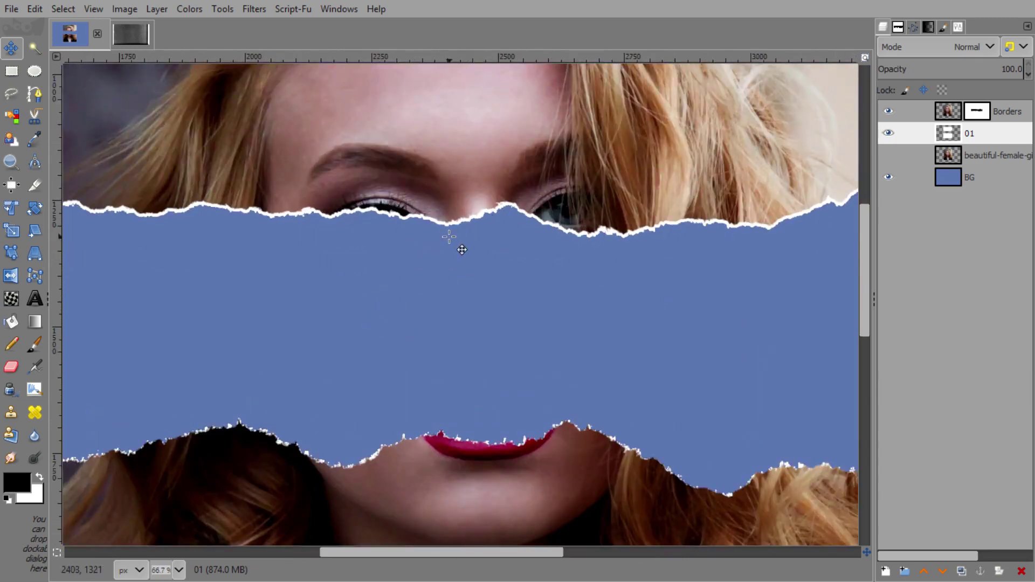
scroll(455, 262, "down", 3, "ctrl")
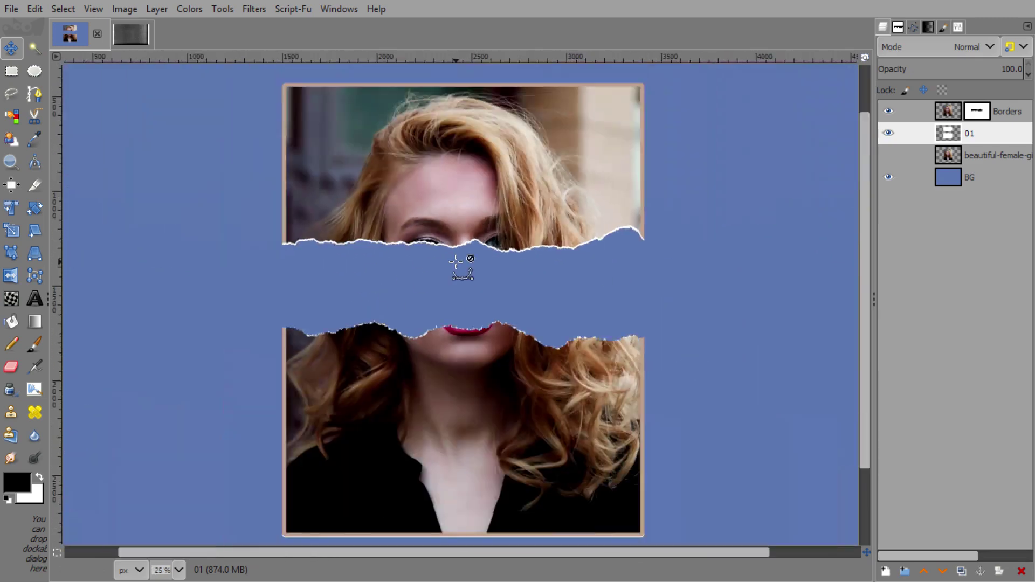
- Rectangle-select the lower half of the portrait, clear its white edge, then deselect
left_click(12, 71)
left_click_drag(261, 311, 695, 548)
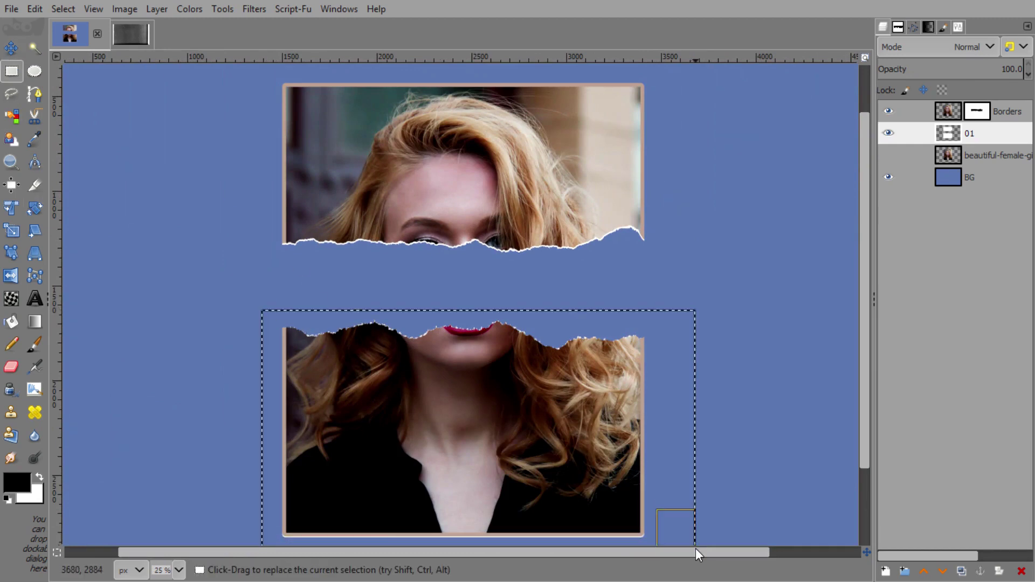
left_click(35, 9)
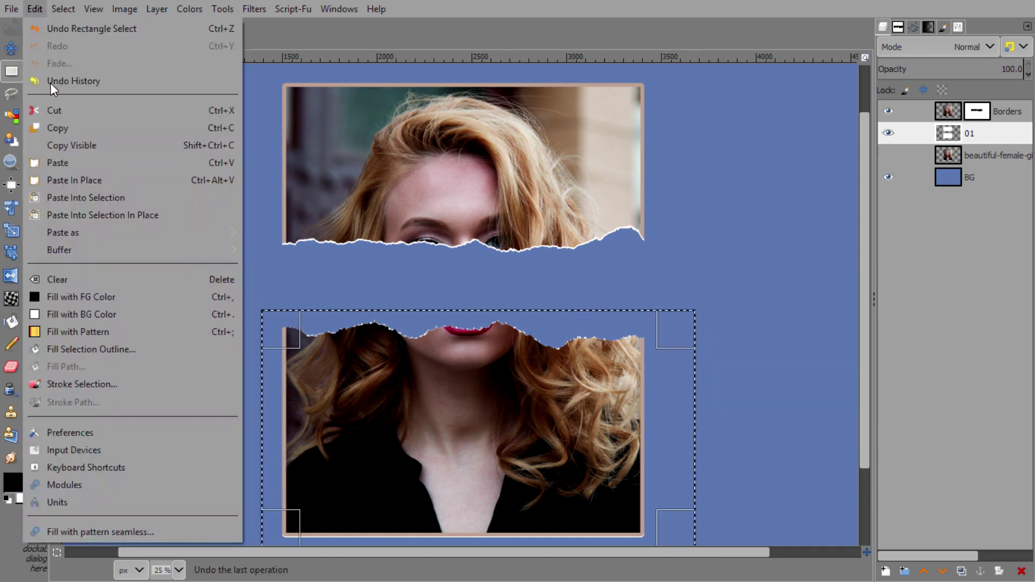
left_click(67, 273)
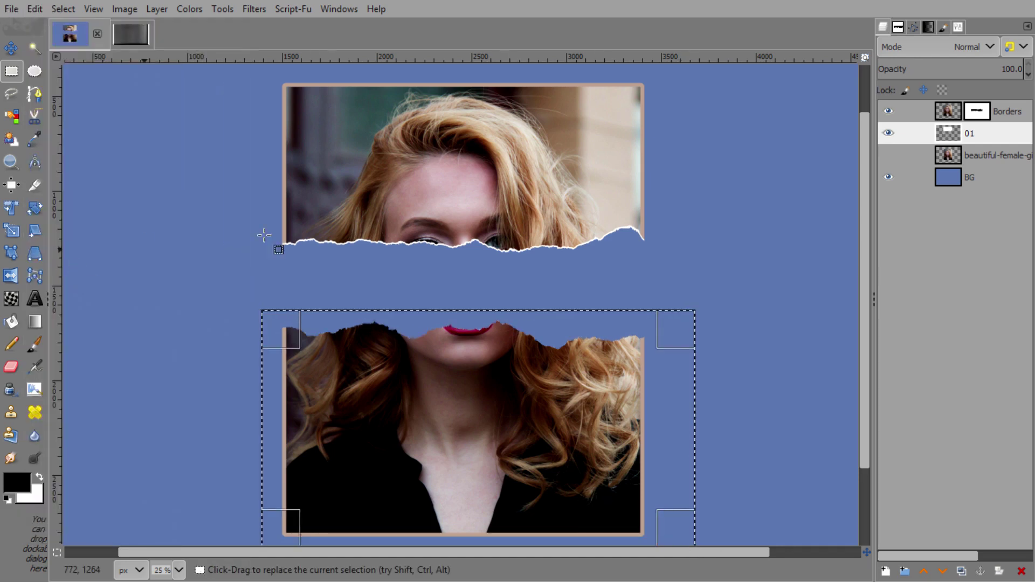
left_click(63, 9)
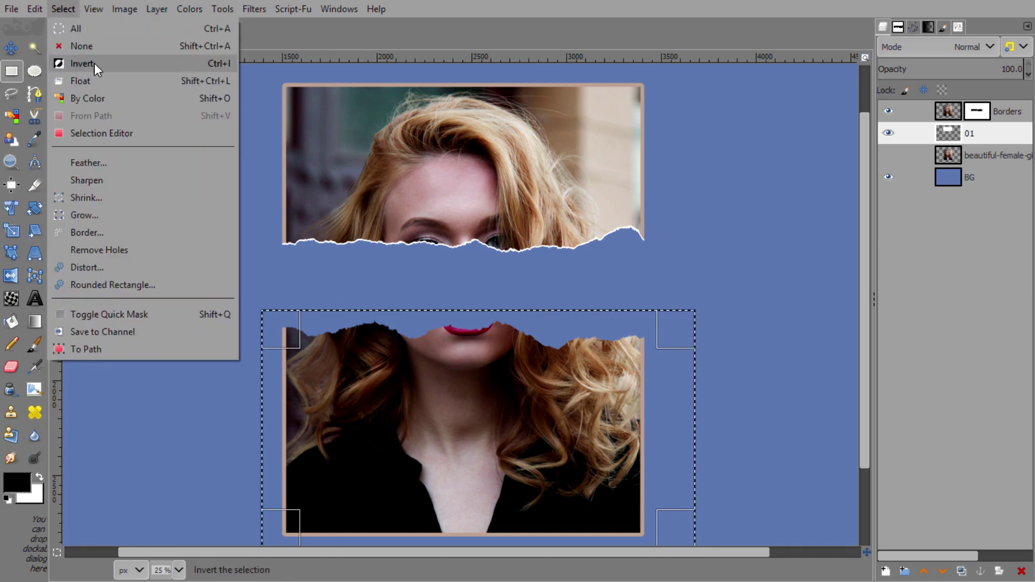
left_click(93, 48)
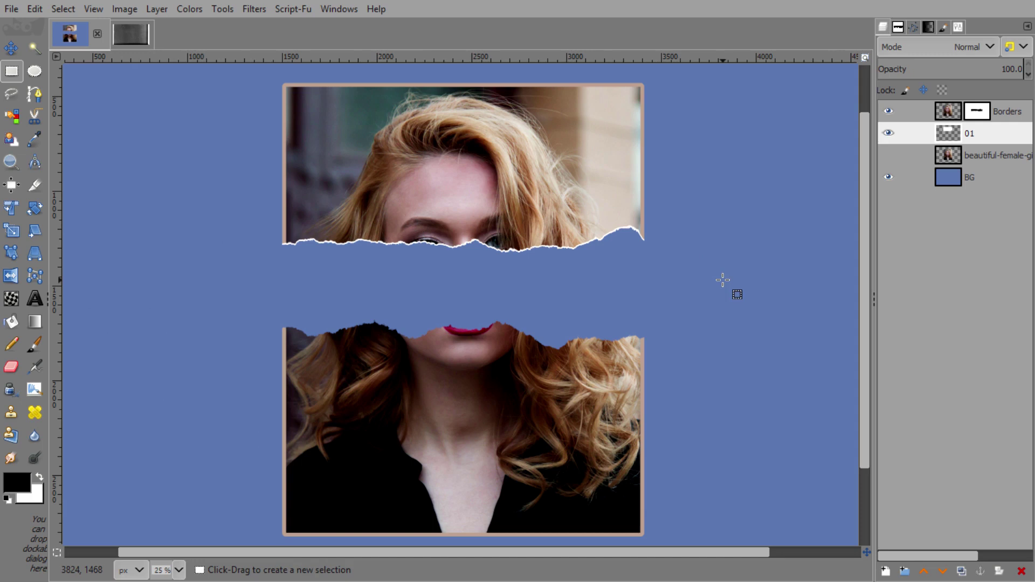
- Add a new layer named 01 #1, then make the Borders layer active
left_click(885, 571)
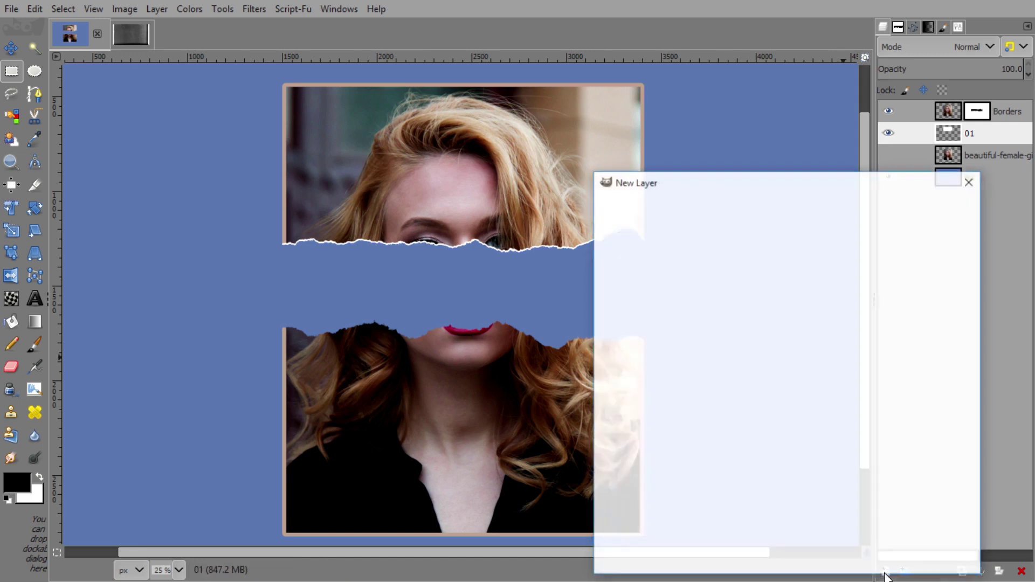
left_click(893, 556)
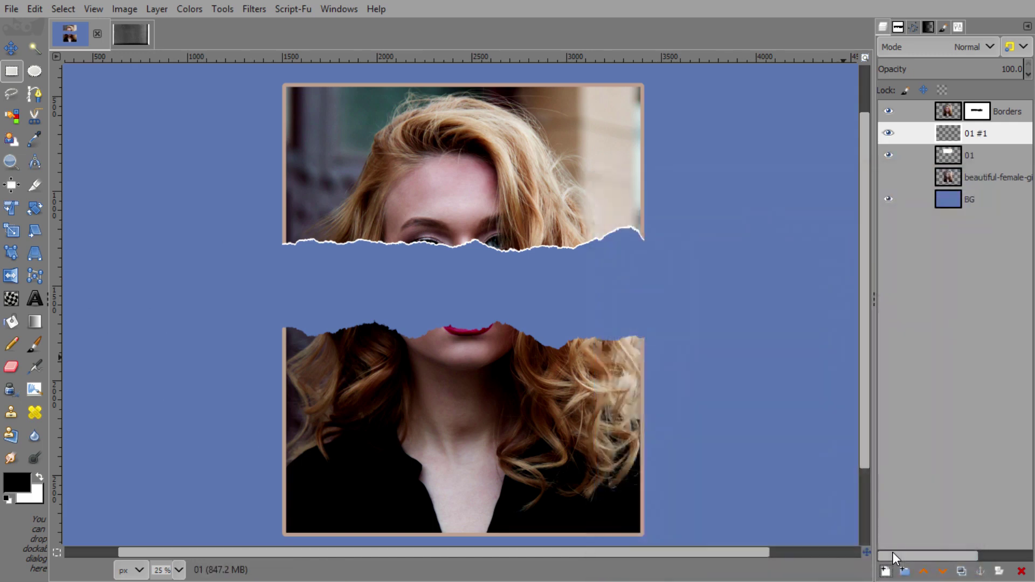
left_click(976, 118)
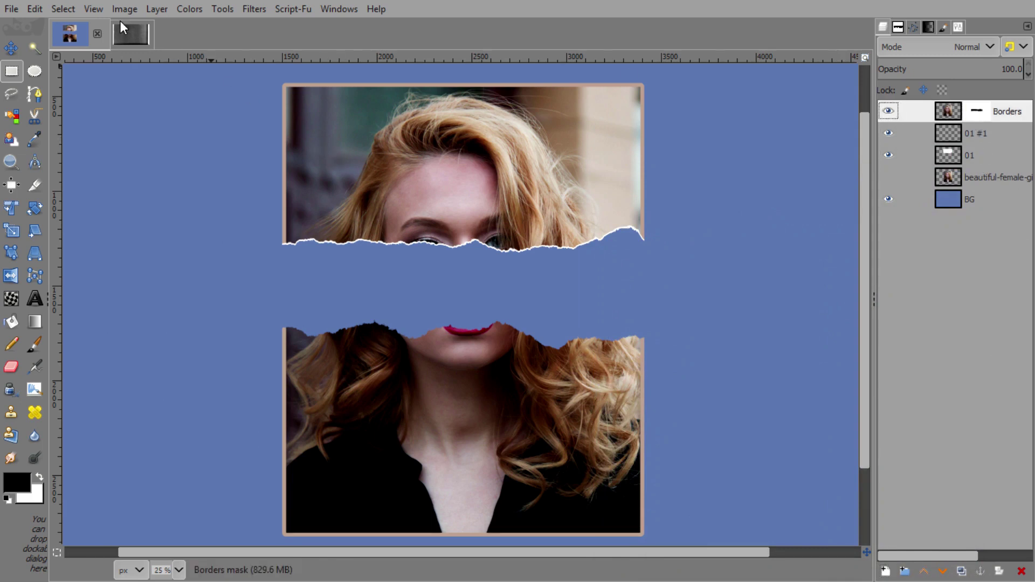
left_click(20, 54)
- Fuzzy-select the blue torn gap, activate layer 01 #1, and invert the selection
left_click(34, 49)
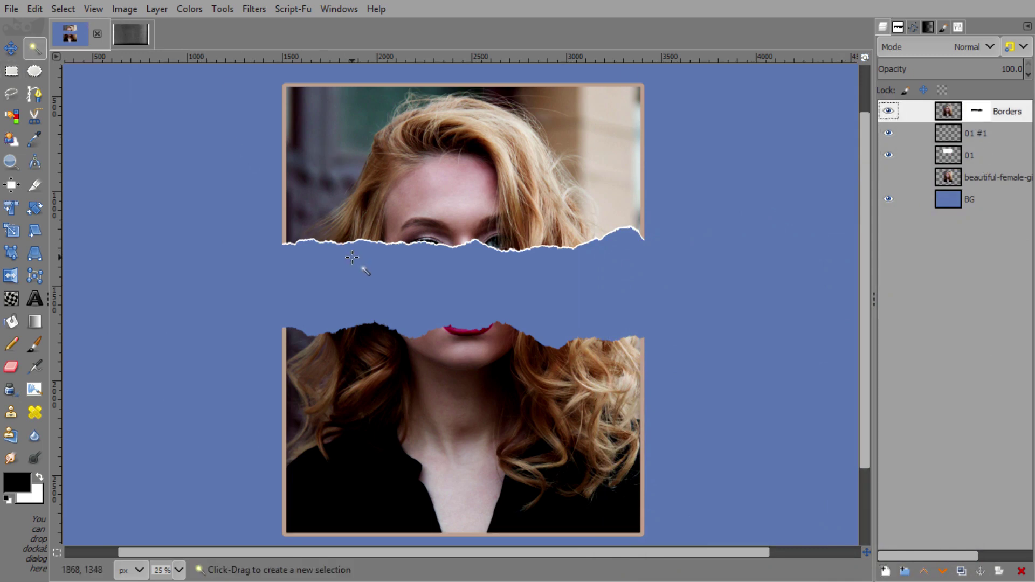
left_click(352, 257)
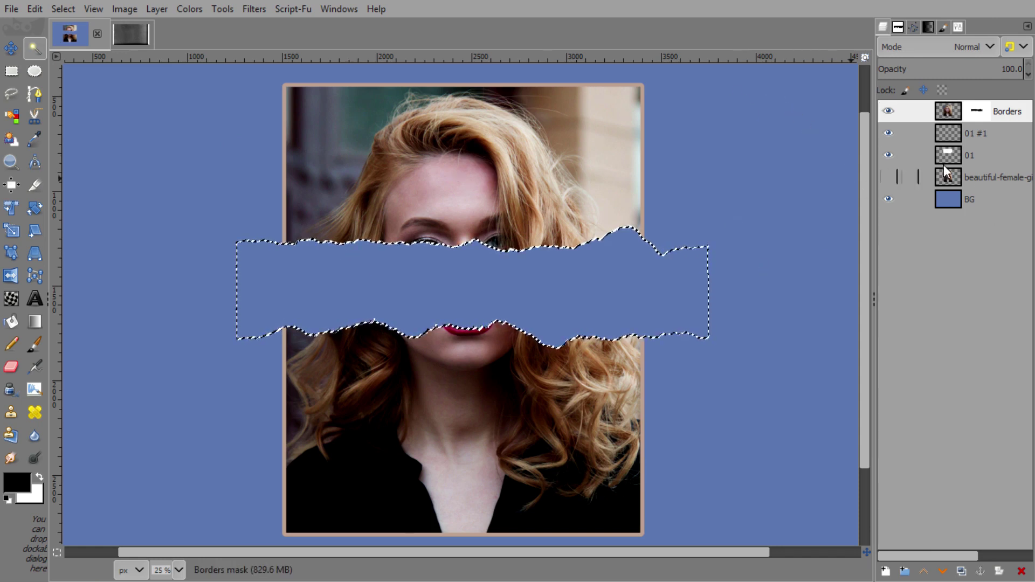
left_click(958, 131)
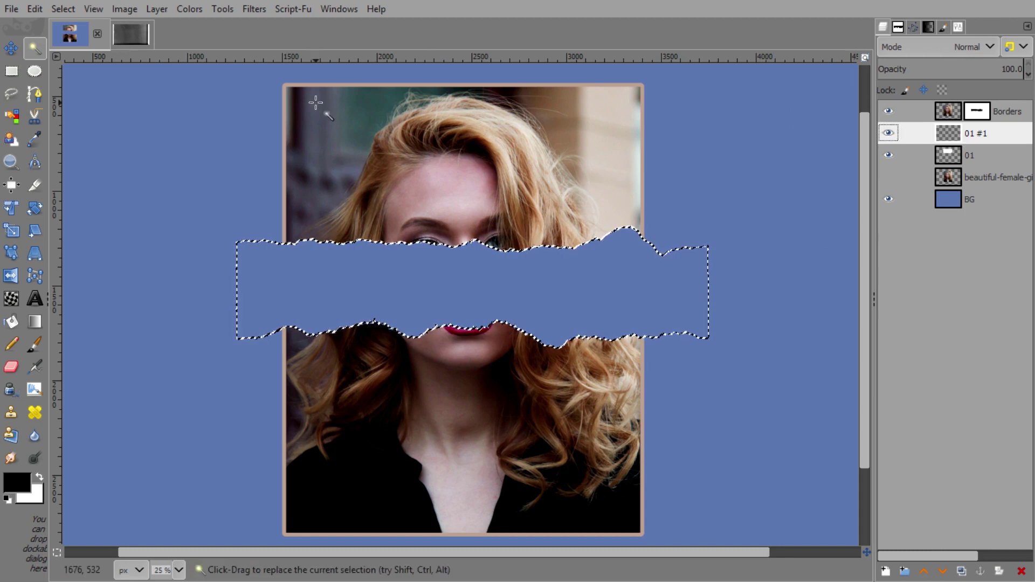
left_click(66, 9)
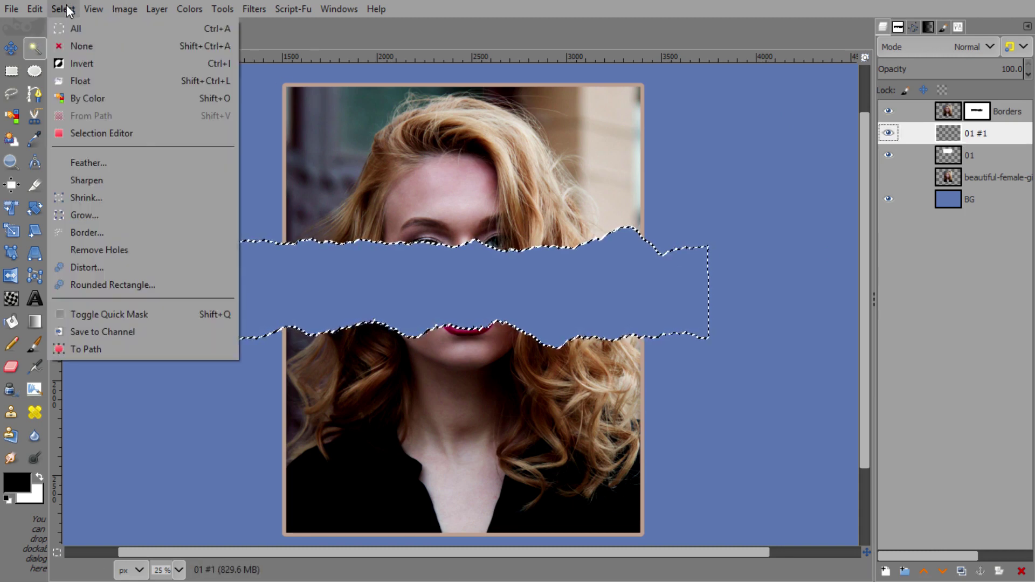
left_click(80, 64)
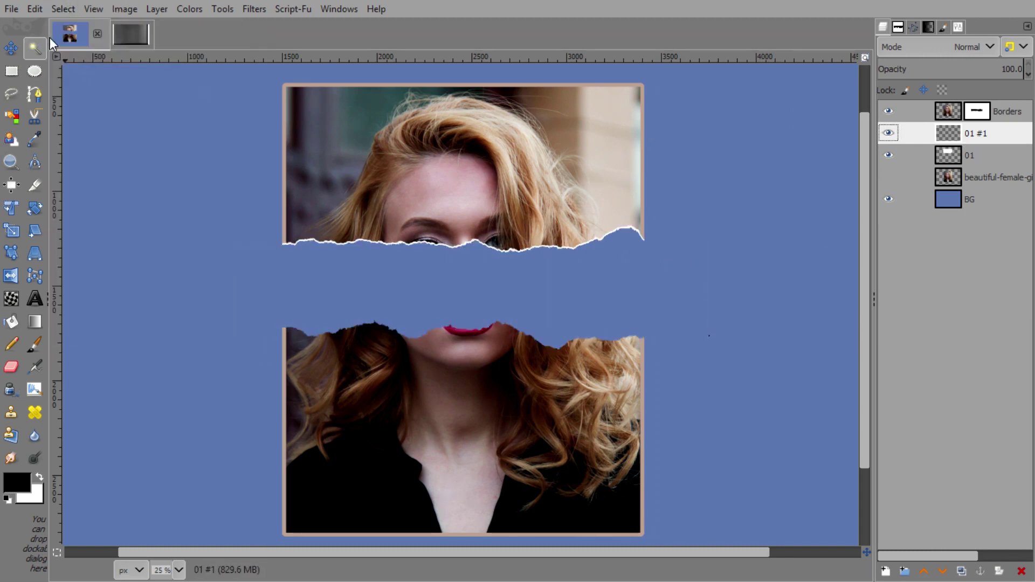
left_click(40, 8)
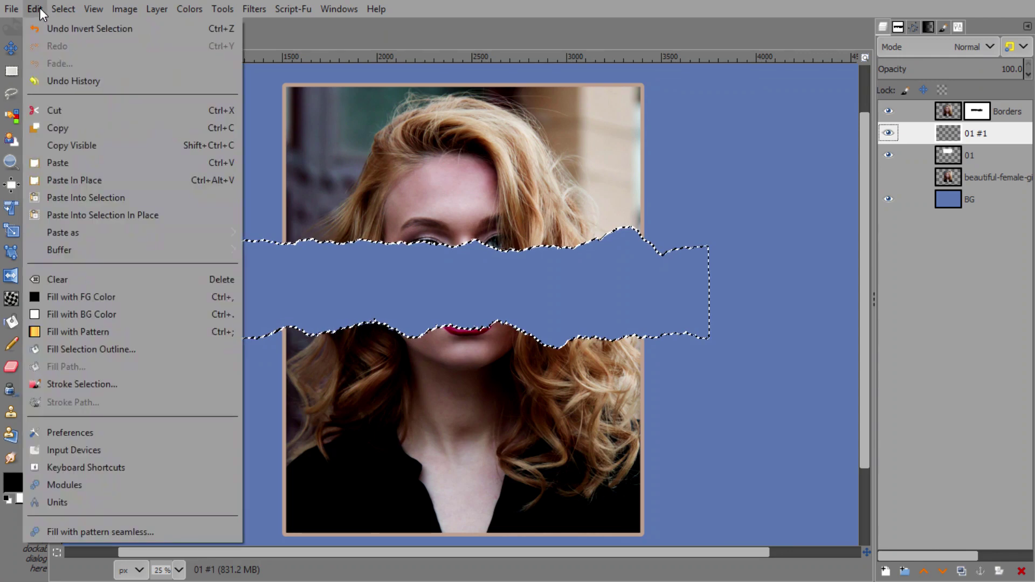
- Fill everything around the gap on 01 #1 with the white background colour, then deselect
left_click(80, 316)
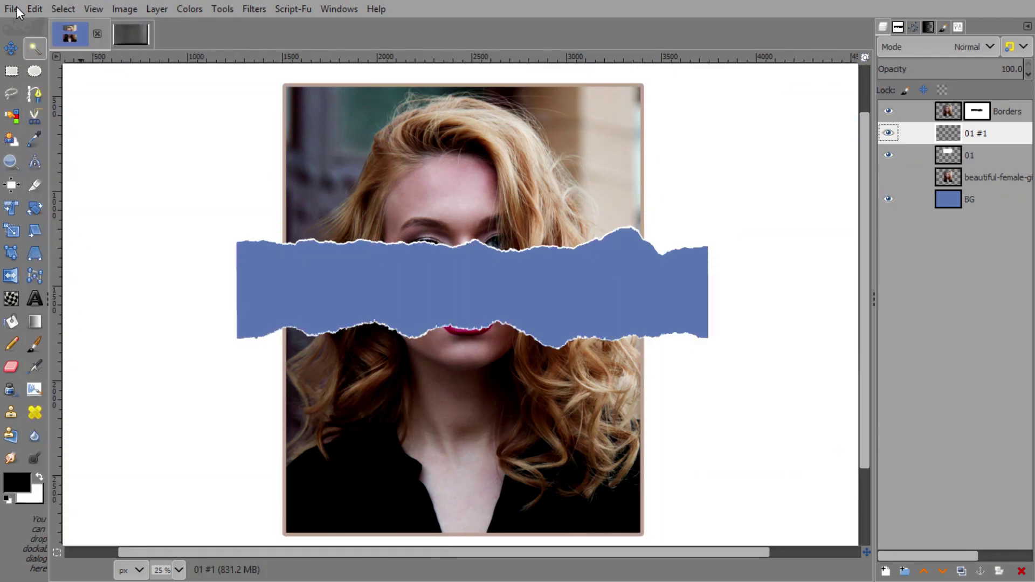
left_click(63, 11)
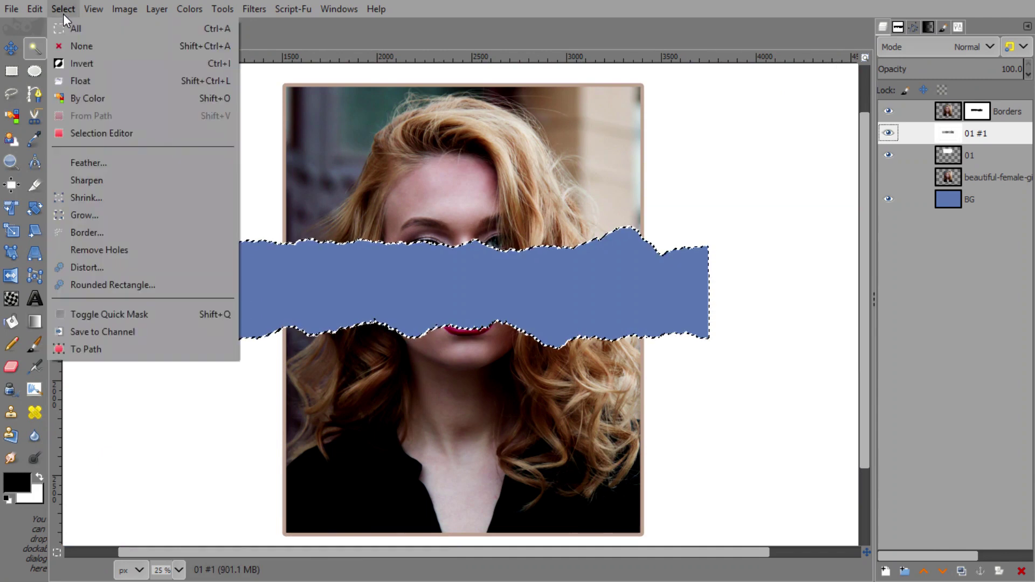
left_click(69, 46)
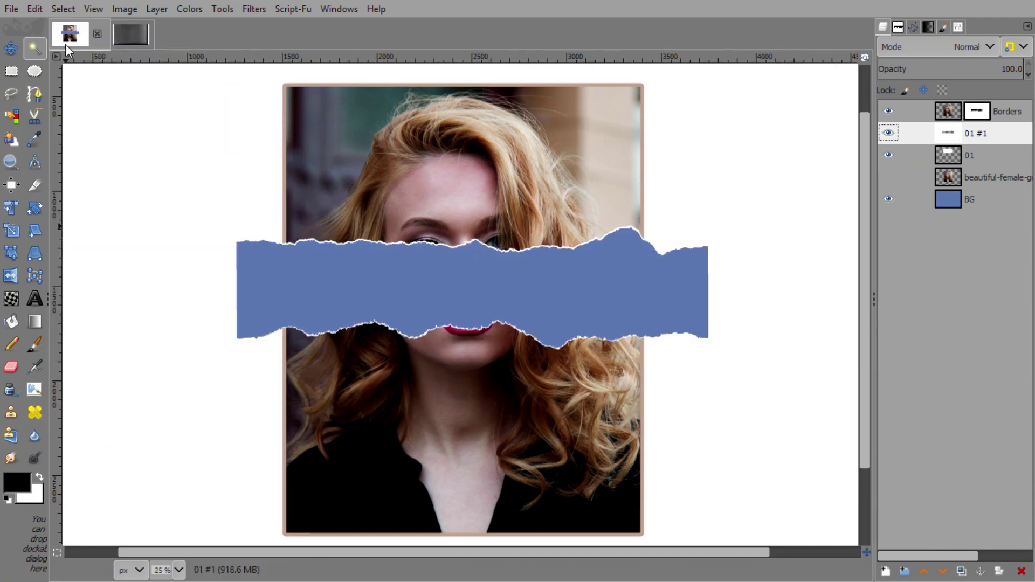
- Use Borders' Alpha to Selection, invert it, and clear that outside area on 01 #1
left_click(14, 50)
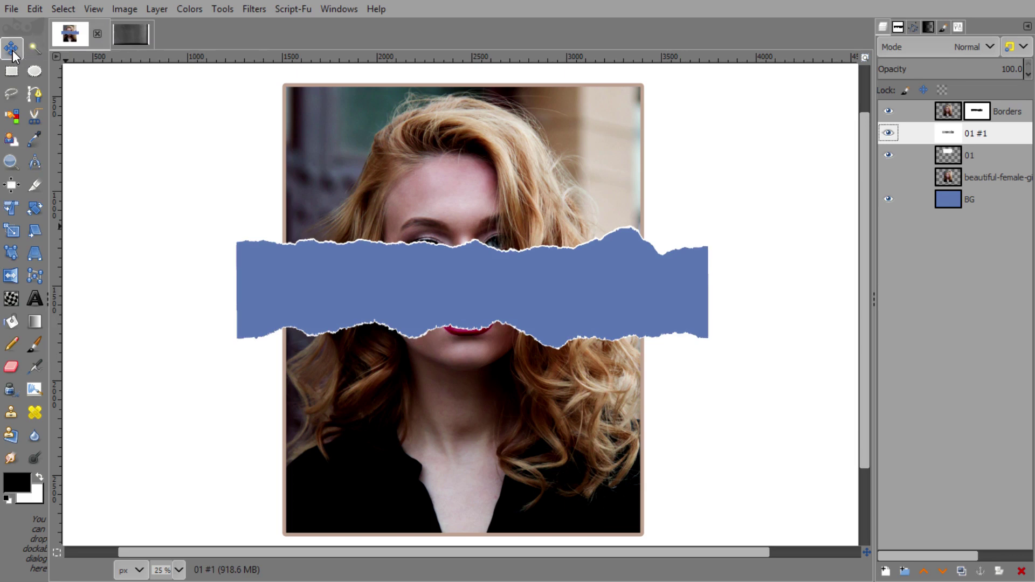
left_click(953, 113)
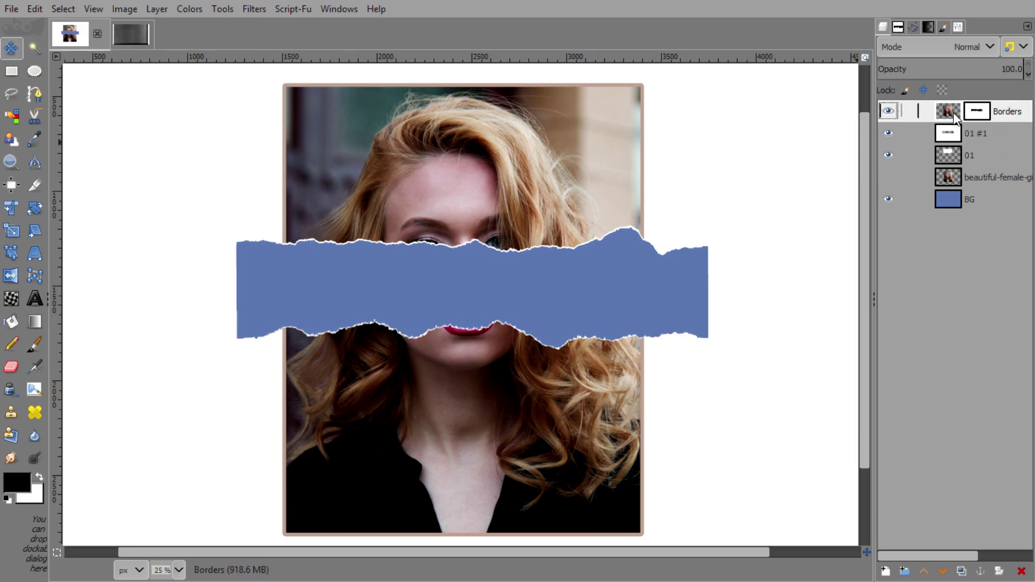
right_click(953, 112)
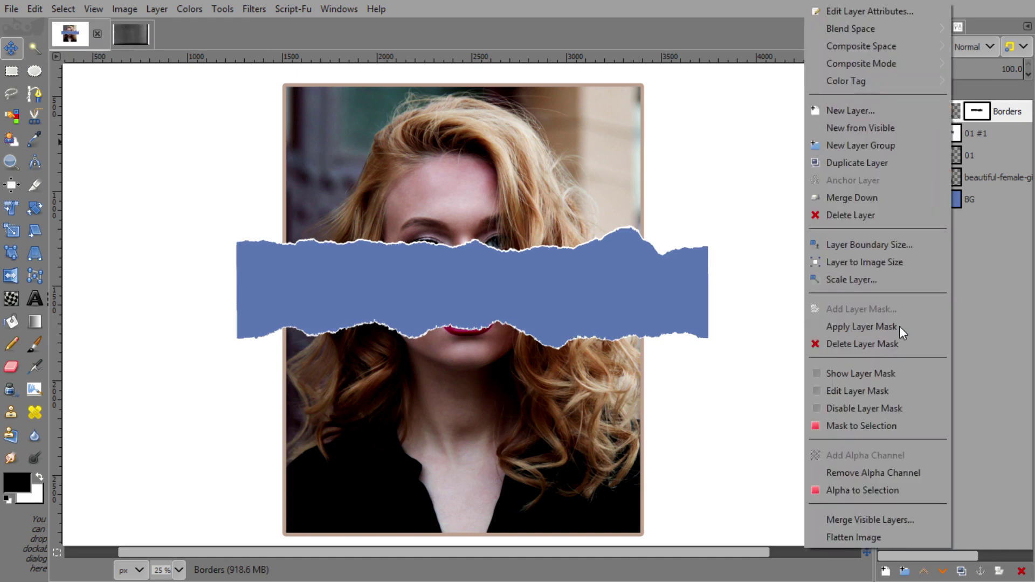
left_click(897, 487)
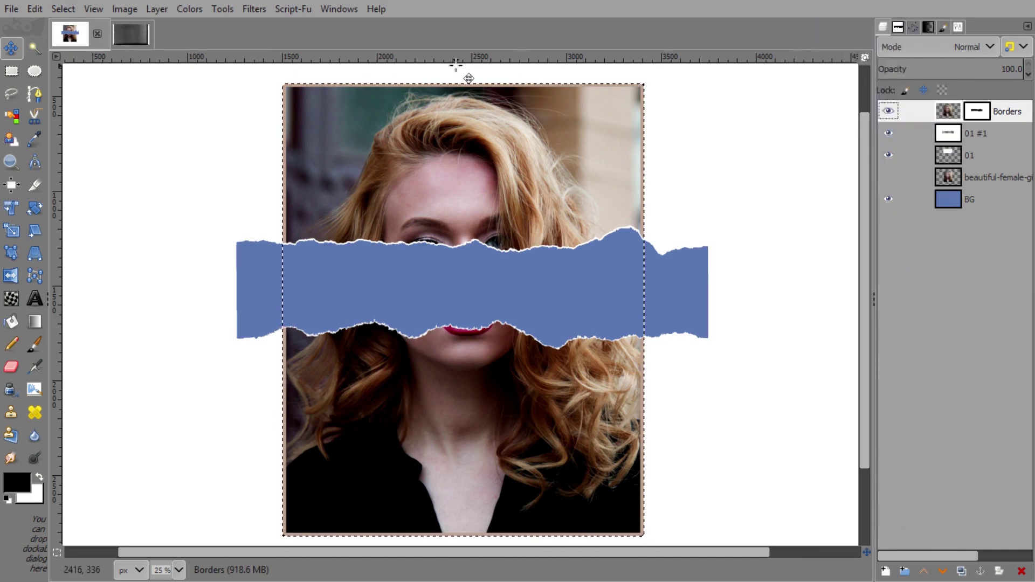
left_click(69, 8)
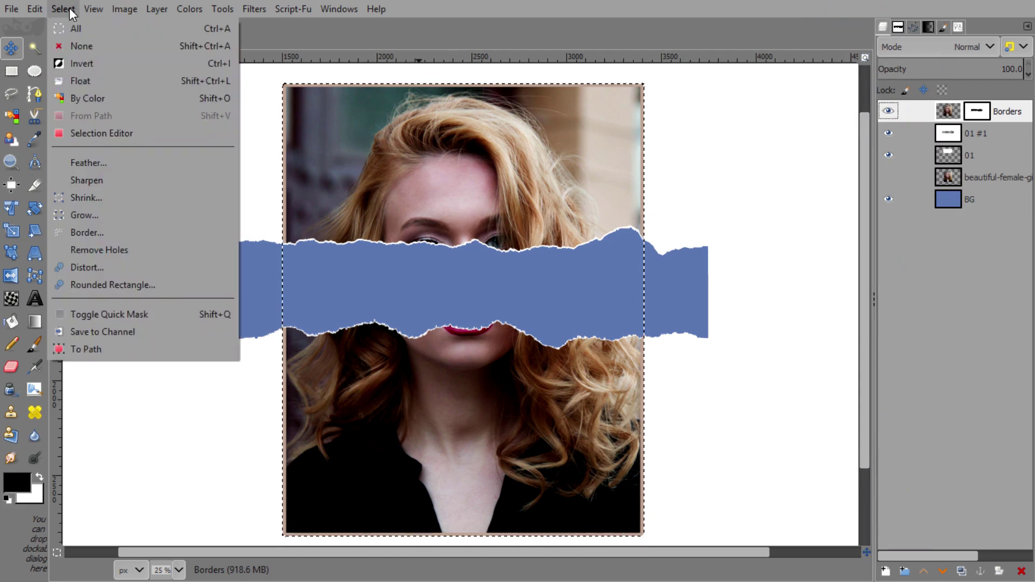
left_click(91, 65)
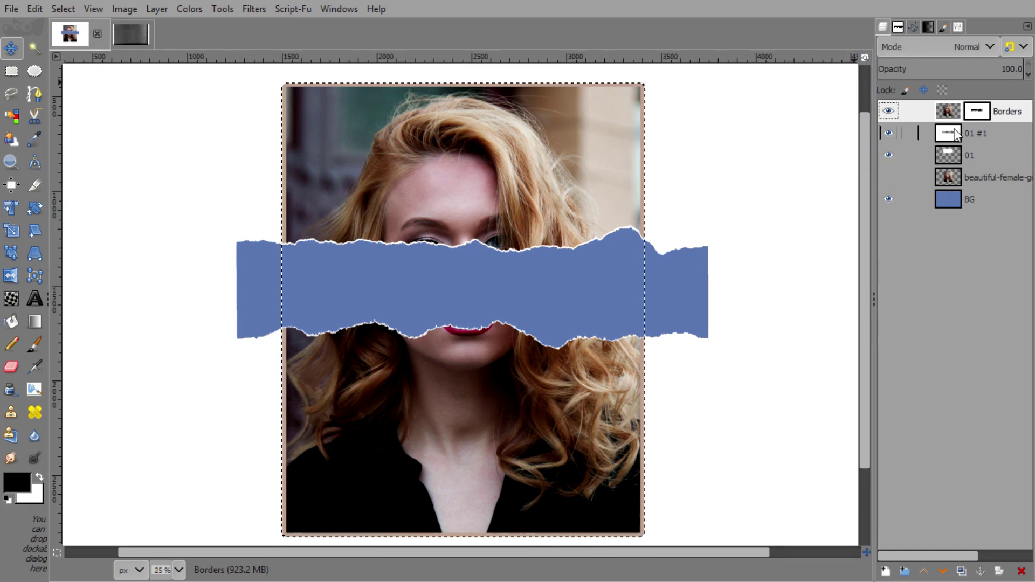
left_click(955, 134)
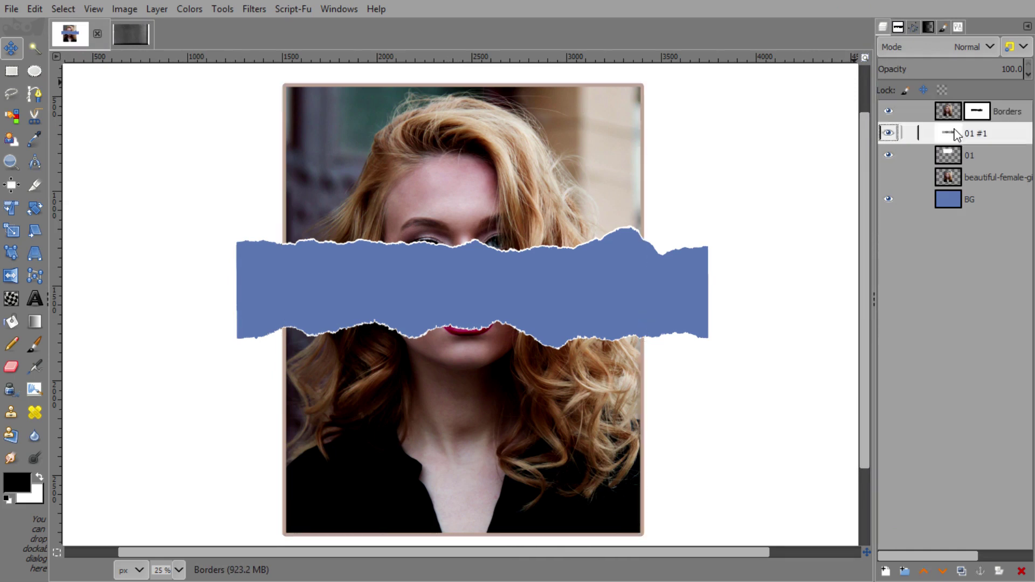
left_click(32, 13)
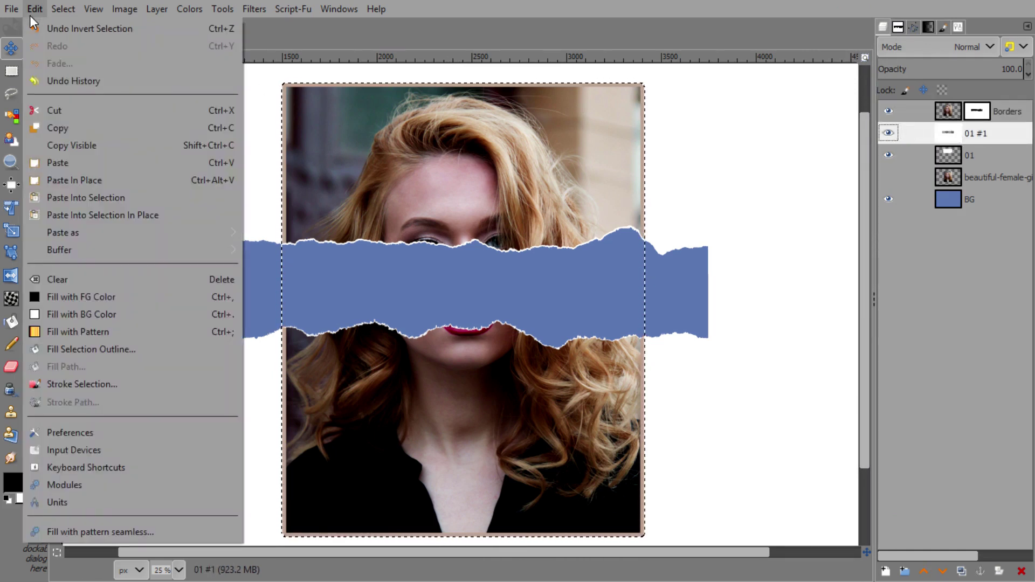
left_click(63, 279)
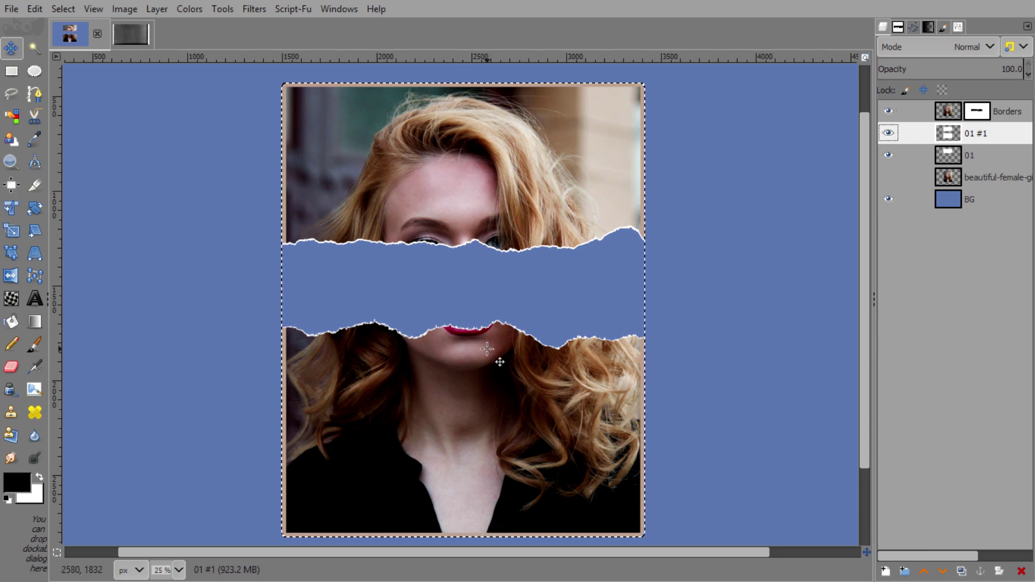
- Zoom in and move layer 01 #1 up about 8 px, then clear the selection
scroll(487, 349, "up", 3)
scroll(490, 324, "up", 2)
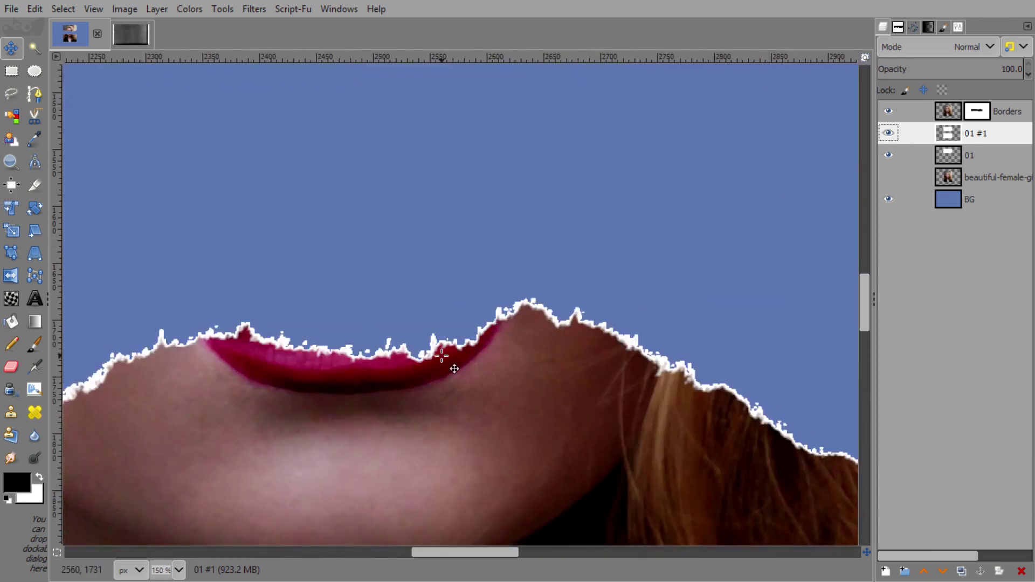
left_click_drag(454, 369, 454, 363)
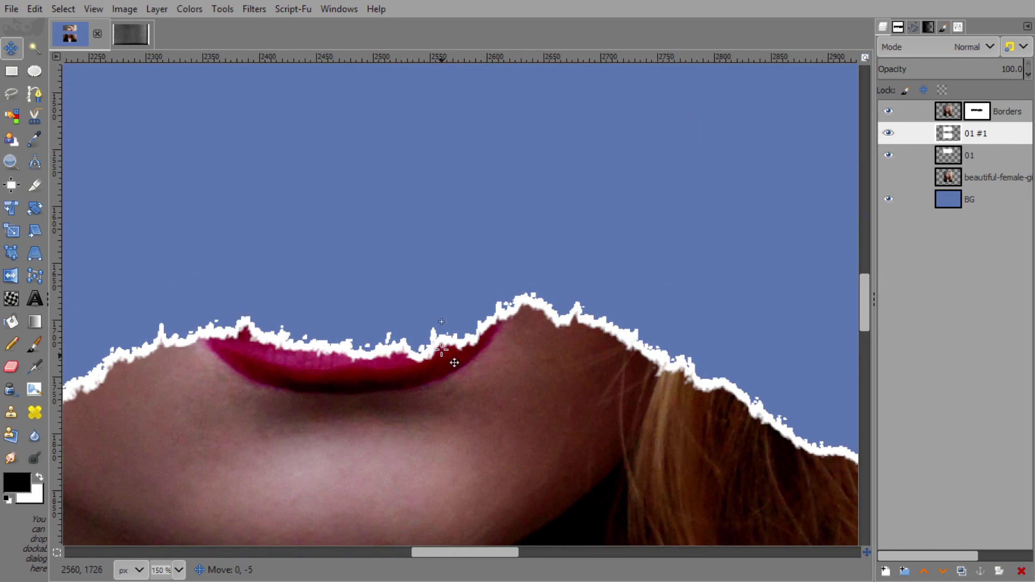
key("minus")
key("minus")
key("minus")
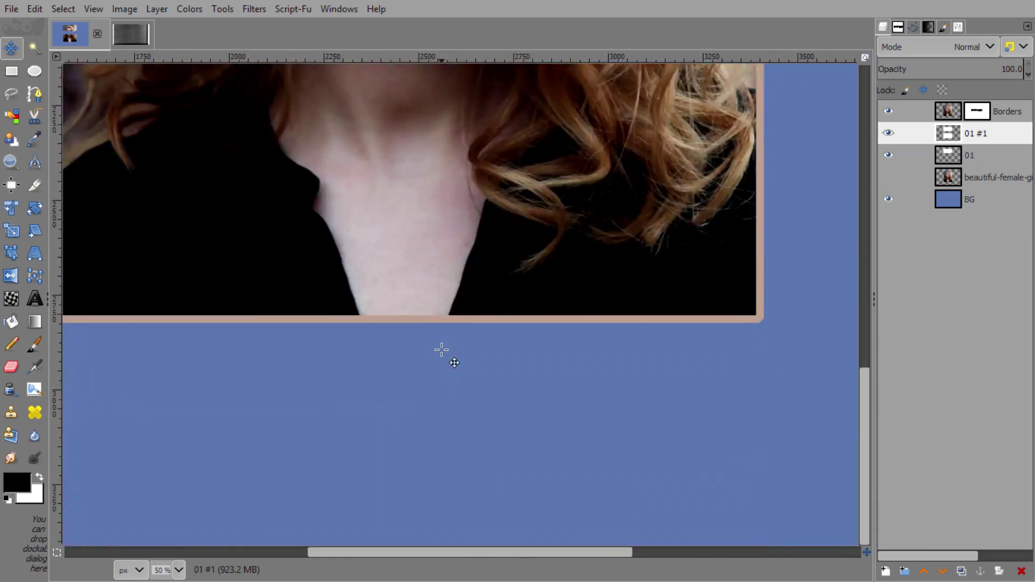
scroll(454, 363, "up", 5)
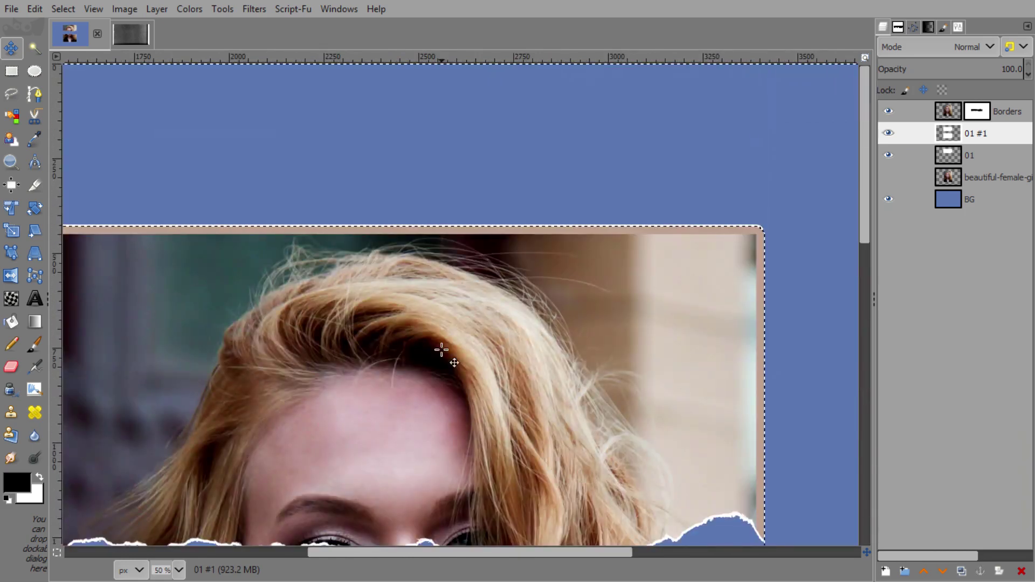
scroll(441, 350, "down", 3)
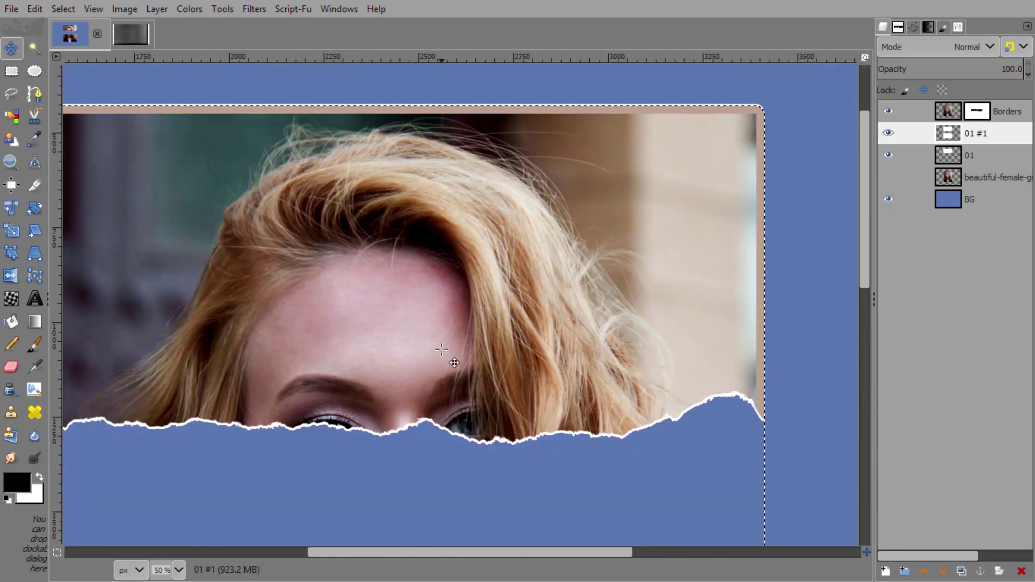
left_click(63, 10)
left_click(72, 45)
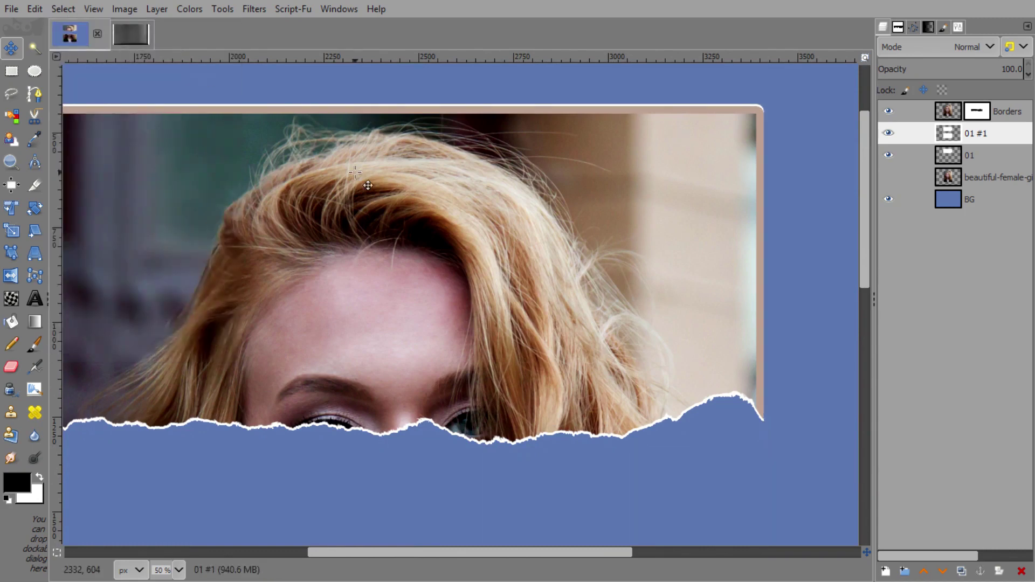
scroll(355, 64, "down", 2)
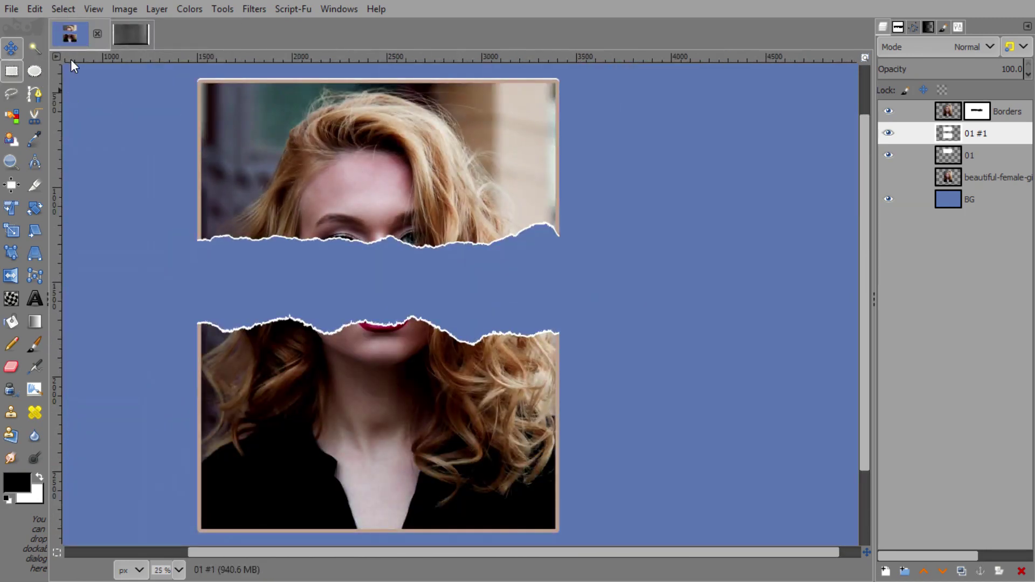
scroll(205, 129, "up", 2)
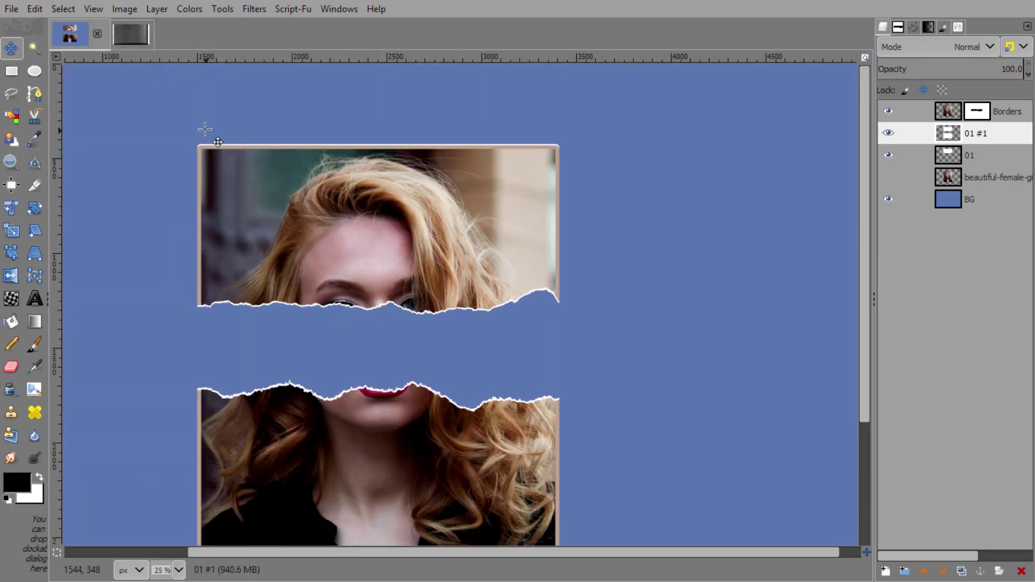
- Draw a rectangle around the upper portrait half, drop it, and fit the image in the window
left_click(12, 71)
left_click_drag(176, 117, 637, 333)
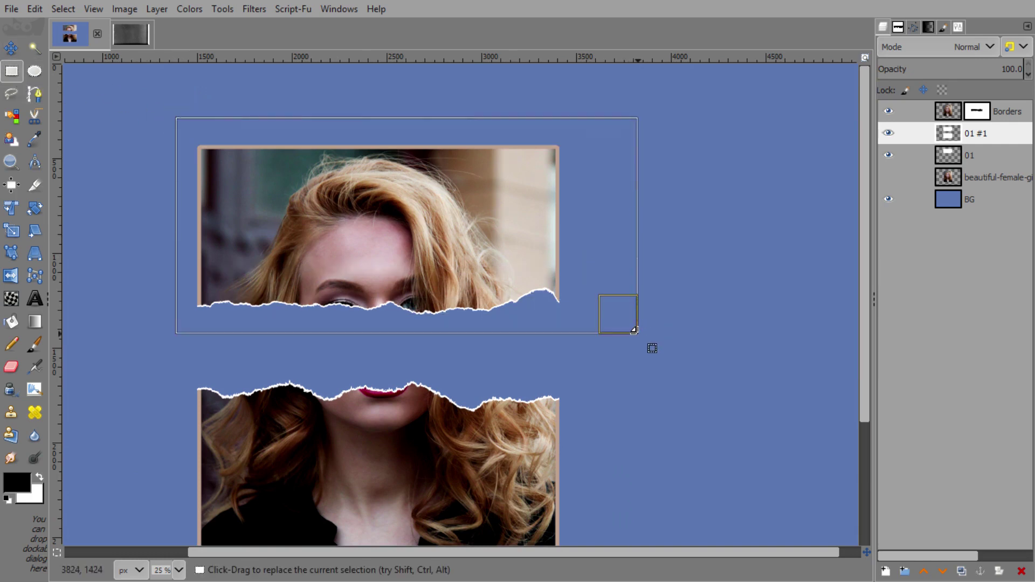
key("ctrl+shift+a")
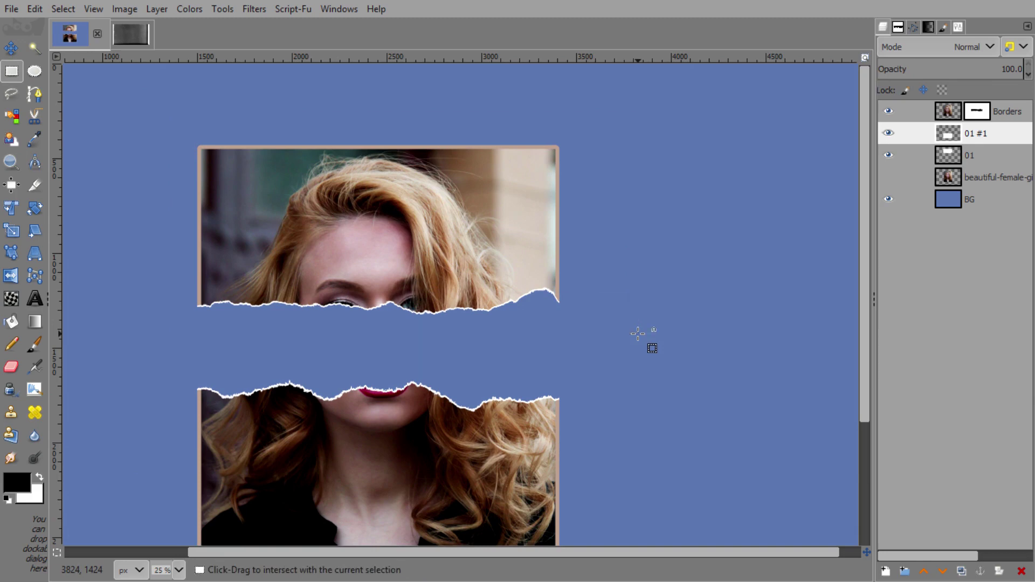
key("ctrl+shift+j")
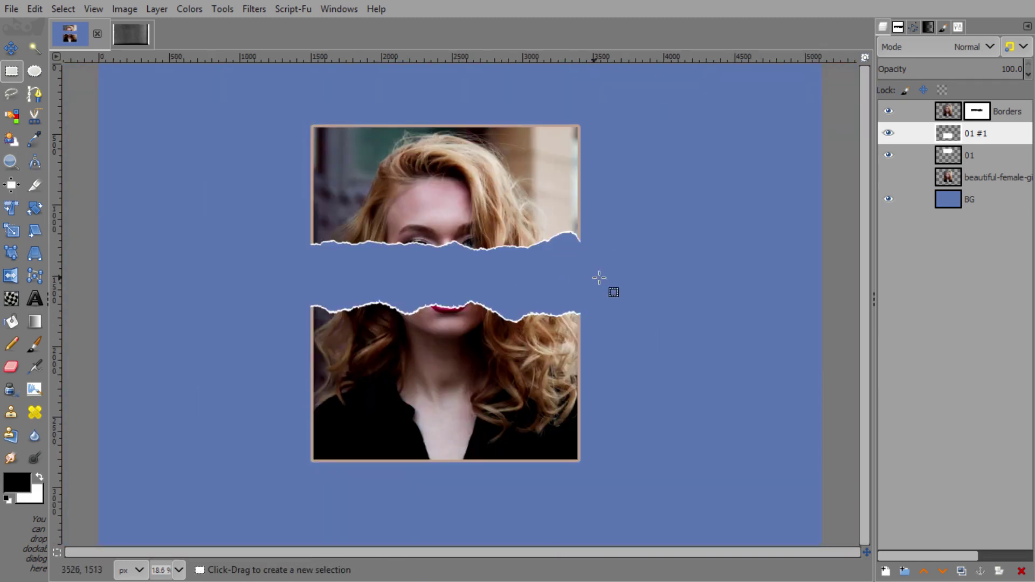
scroll(473, 312, "up", 3, "ctrl")
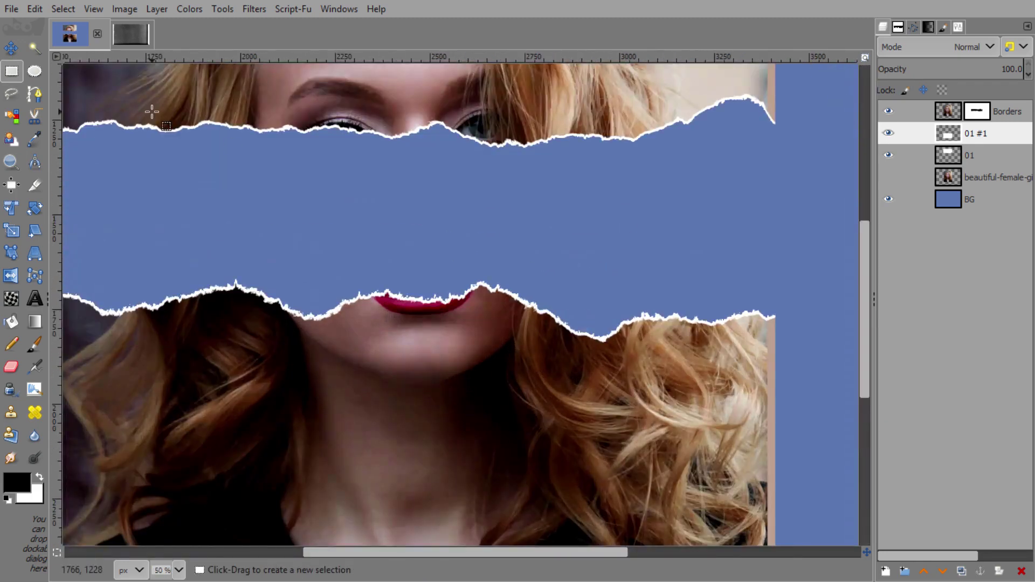
- Nudge the white edge layer slightly down, refit the view, and make Borders active
left_click(10, 48)
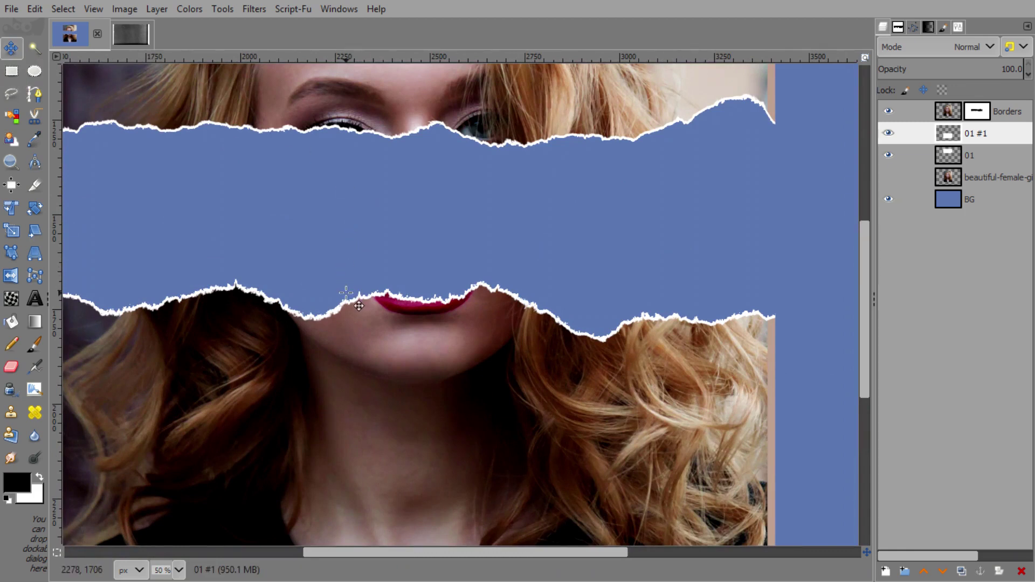
left_click_drag(359, 305, 359, 307)
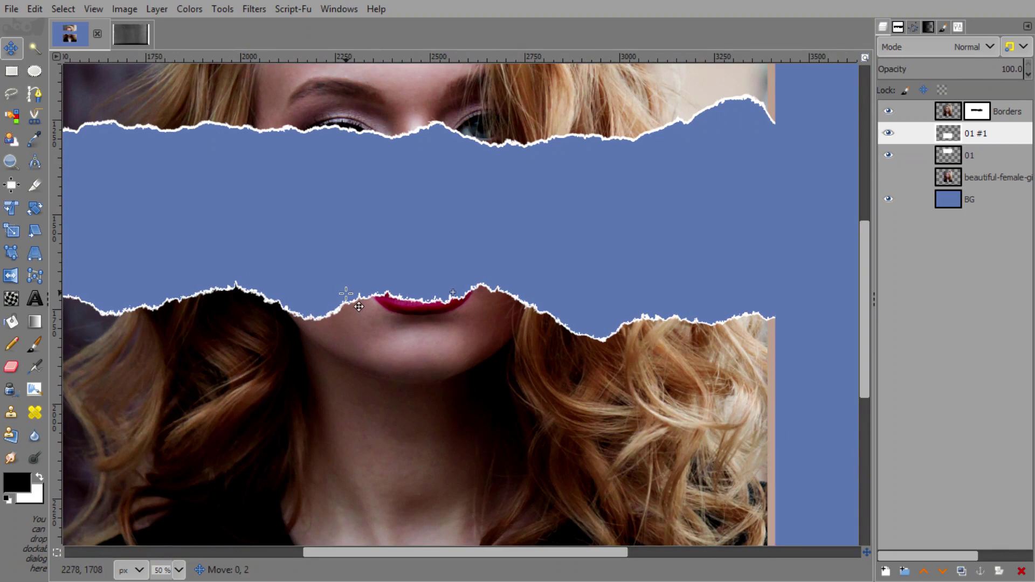
key("minus")
key("minus")
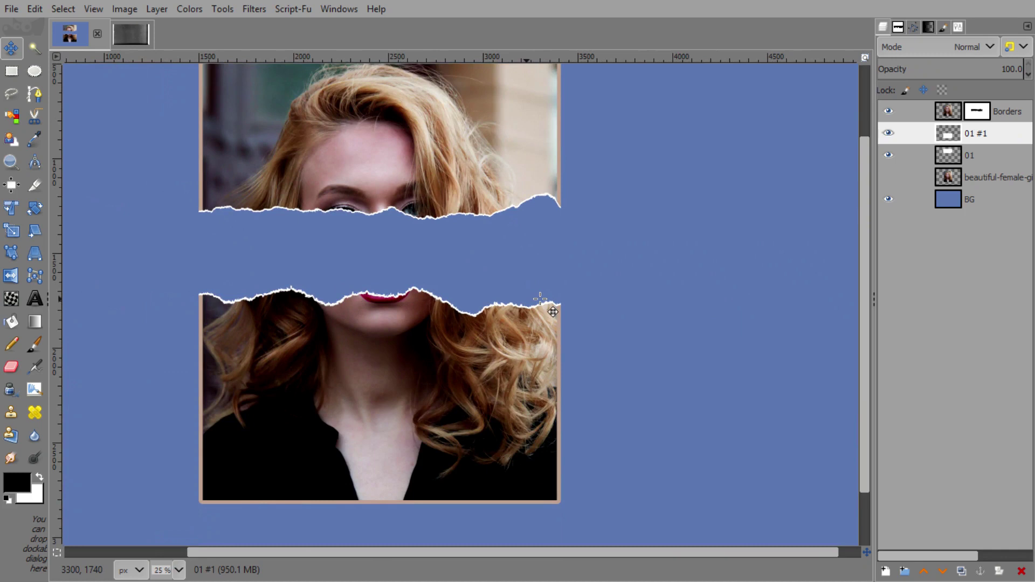
scroll(540, 298, "up", 3)
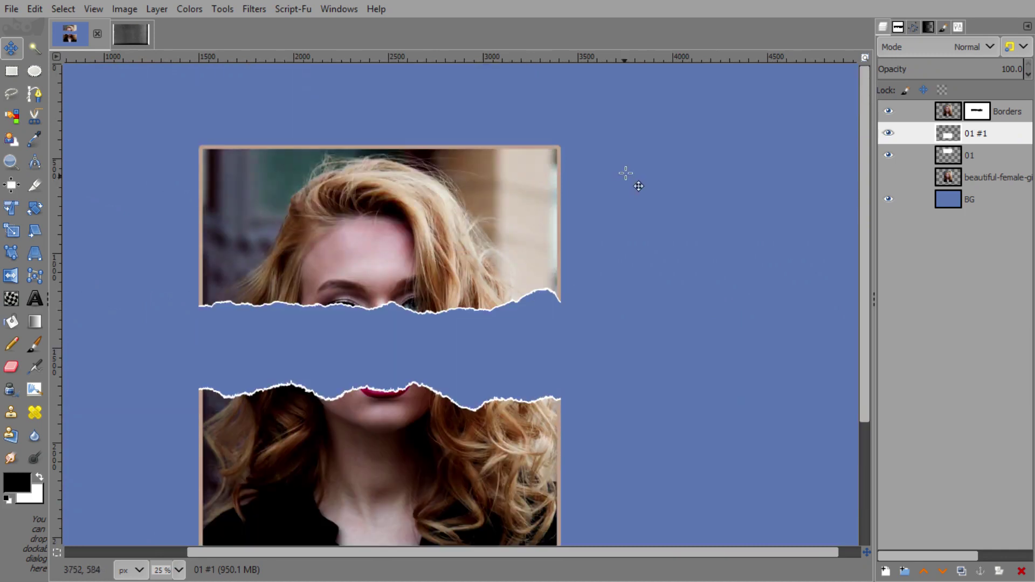
key("shift+ctrl+j")
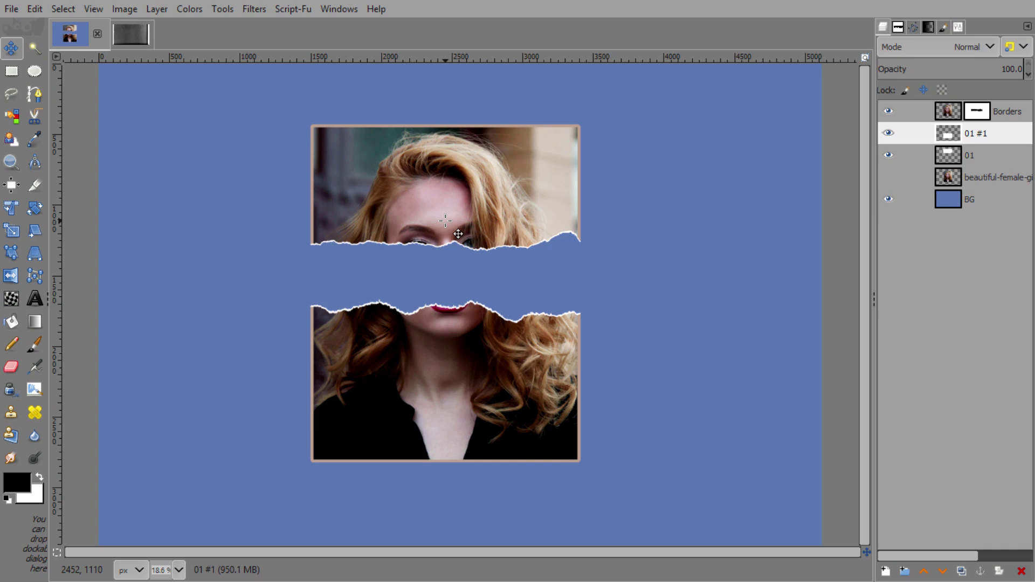
left_click(950, 112)
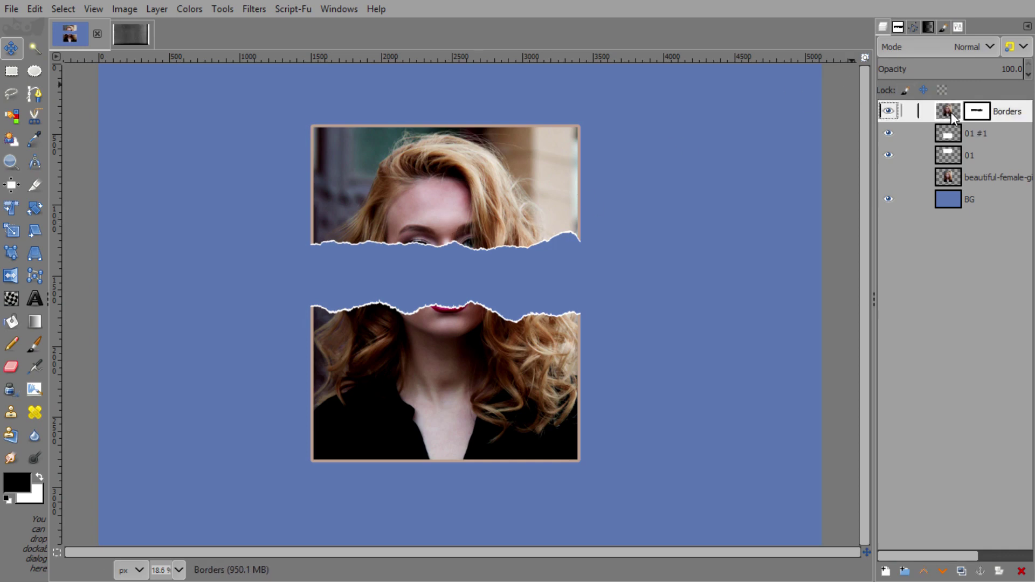
- Copy the whole film_grain image, then switch back to the torn-portrait image
left_click(131, 30)
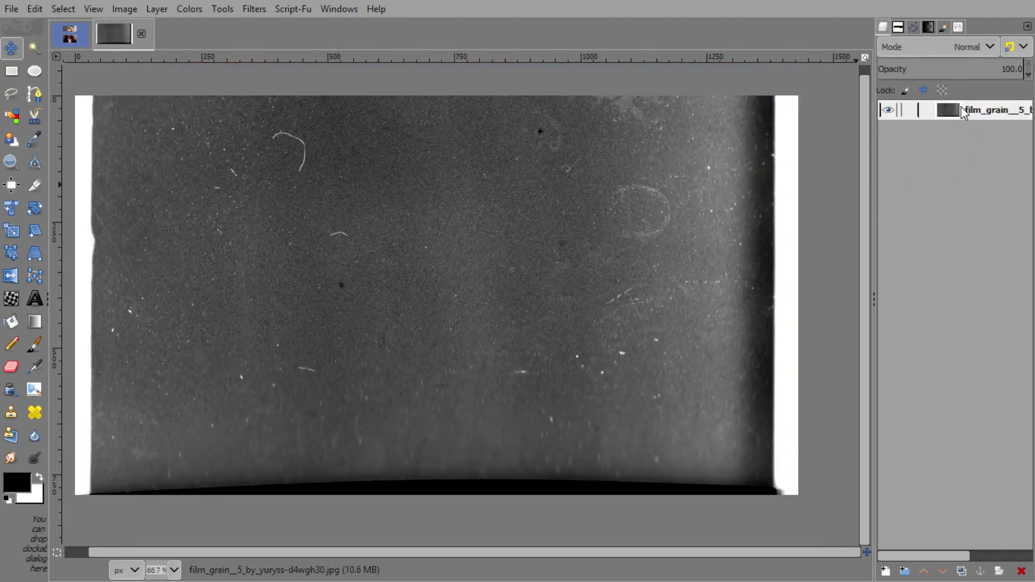
left_click(35, 9)
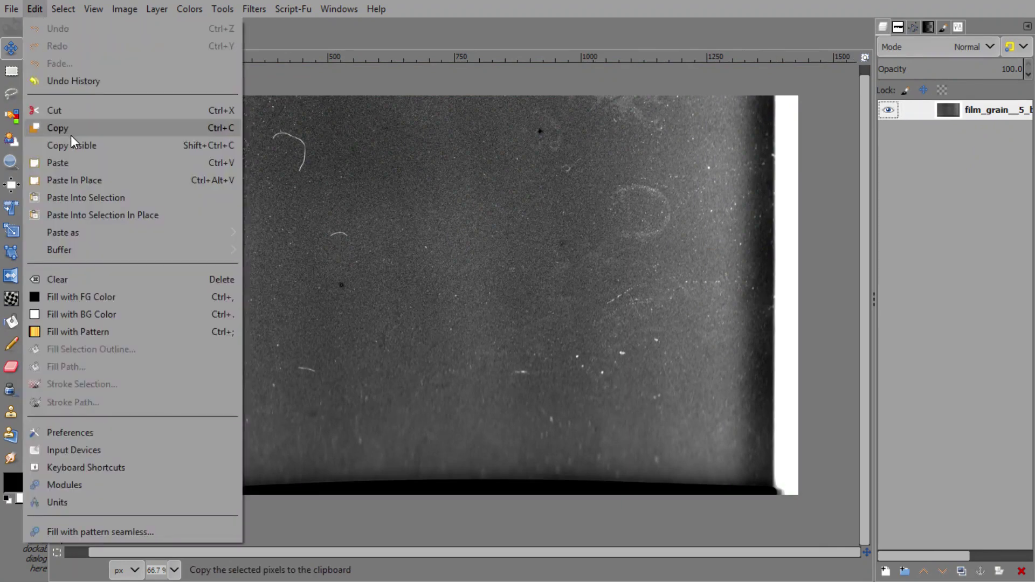
left_click(231, 131)
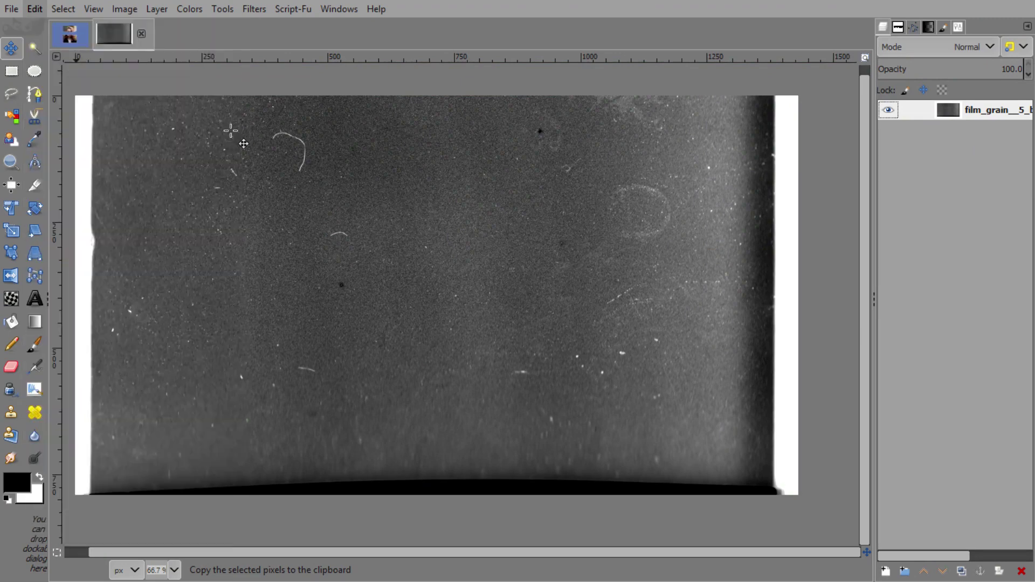
left_click(69, 31)
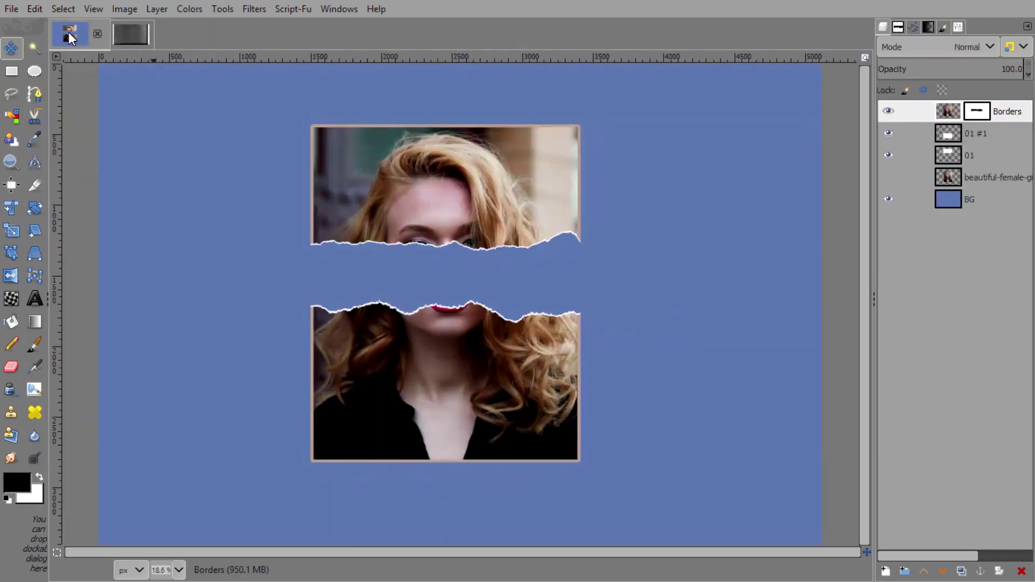
- Paste the film grain and turn the floating selection into its own new layer
left_click(40, 6)
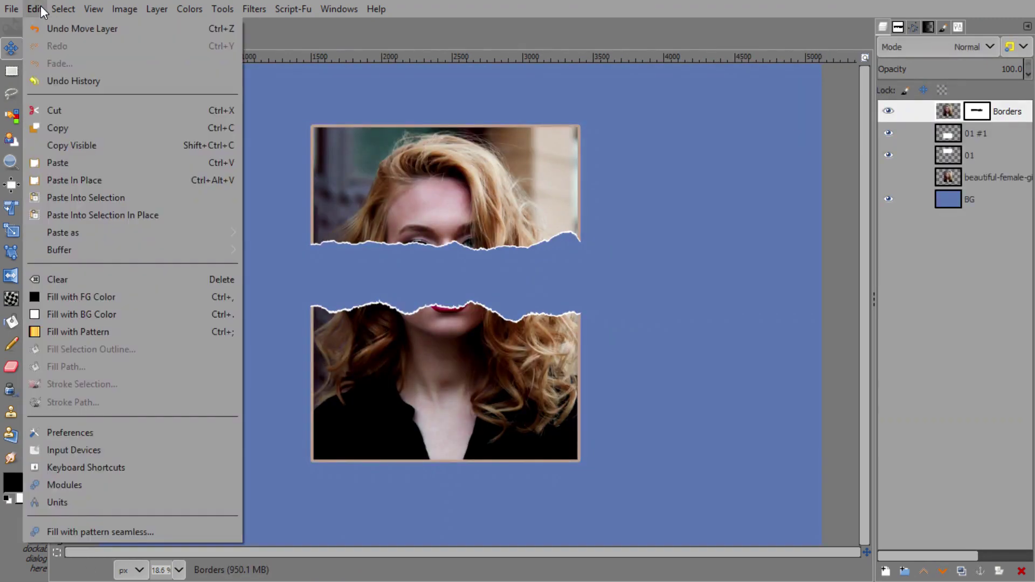
left_click(74, 166)
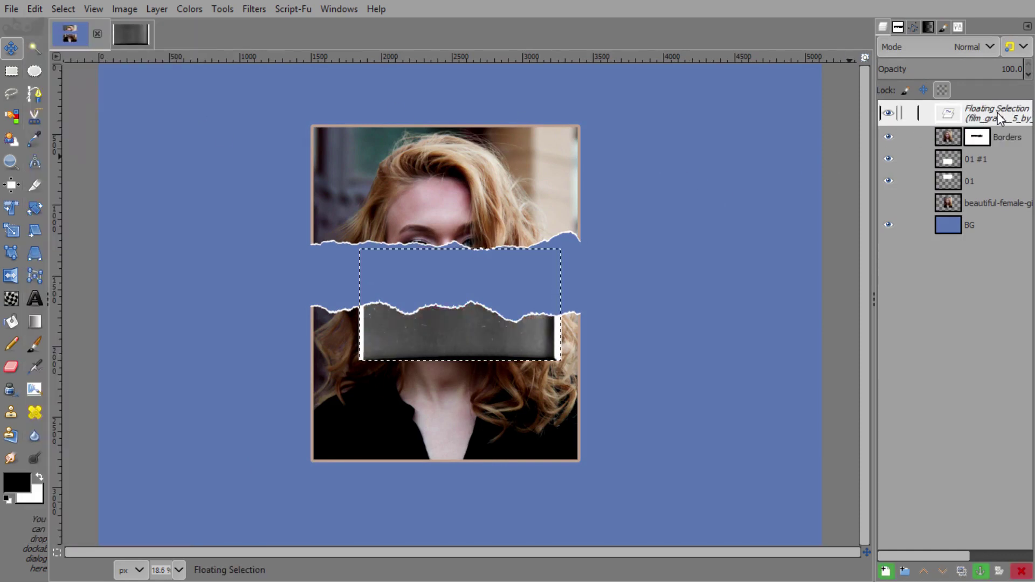
left_click(885, 572)
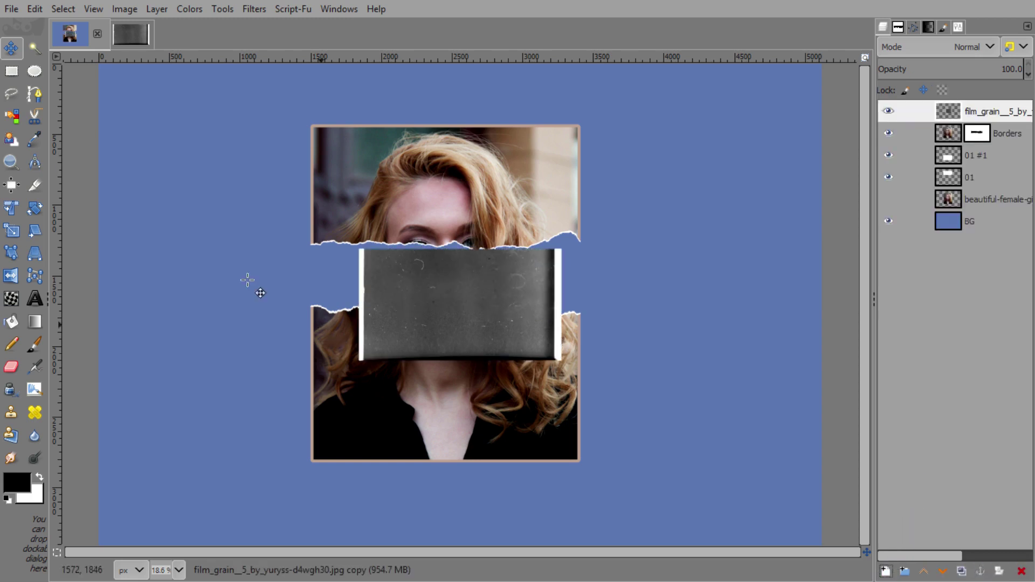
left_click(12, 231)
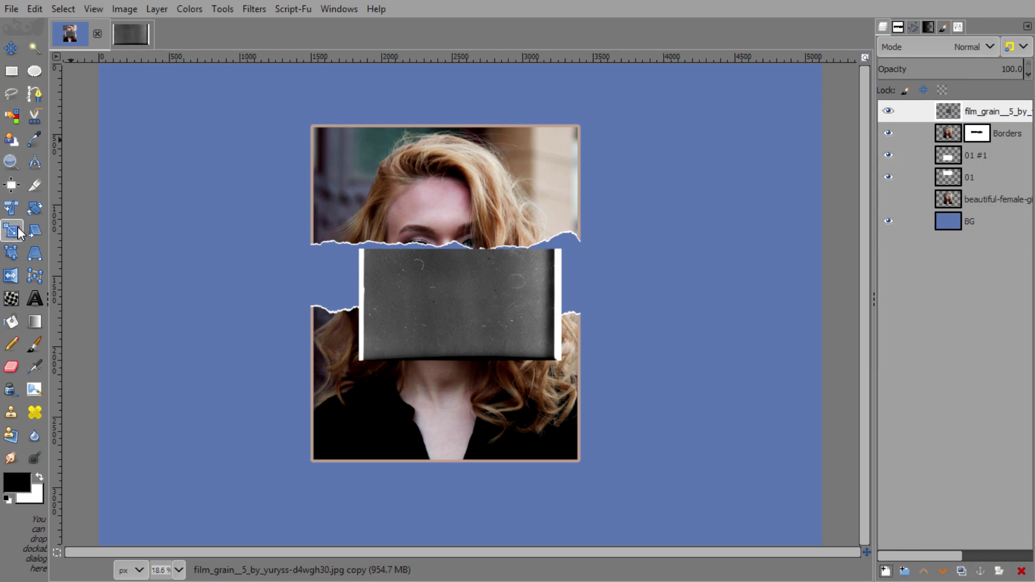
left_click(34, 209)
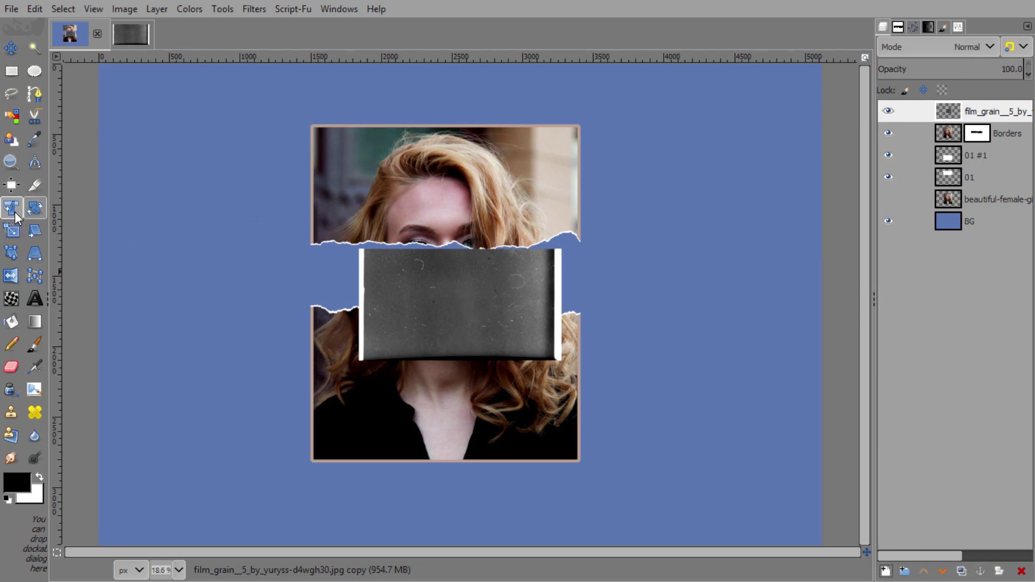
- Rotate the grain layer about 90° upright and scale it over the framed photo
left_click(410, 293)
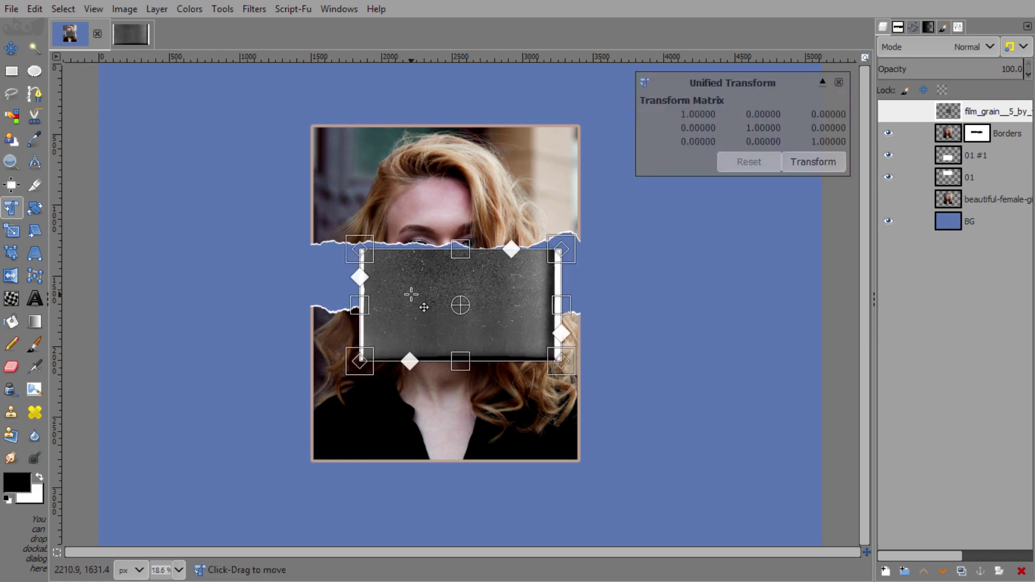
mouse_move(690, 286)
left_mouse_down()
mouse_move(730, 481)
mouse_move(605, 577)
mouse_move(472, 556)
mouse_move(497, 543)
mouse_move(509, 549)
left_mouse_up()
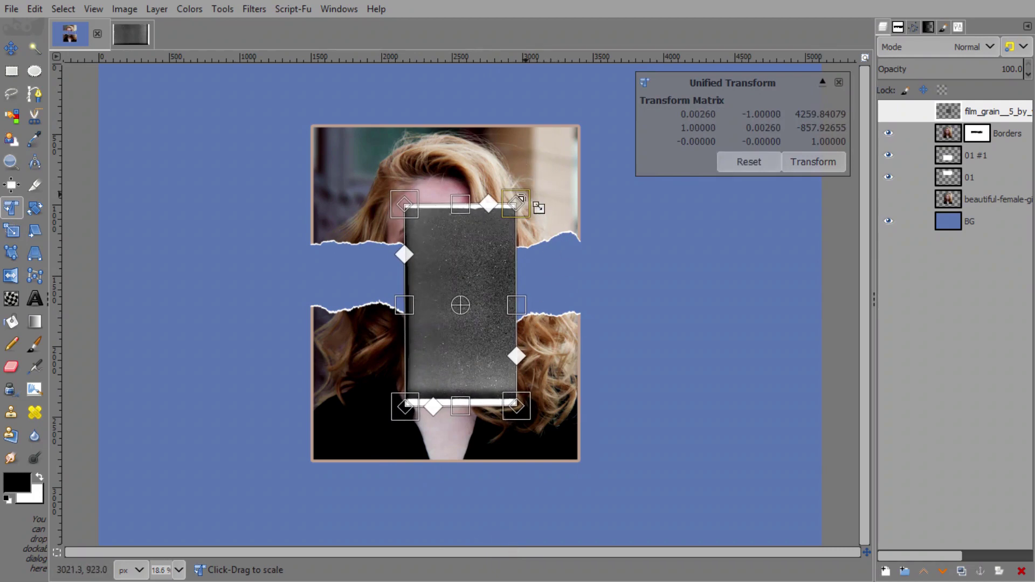
left_click_drag(523, 195, 596, 108)
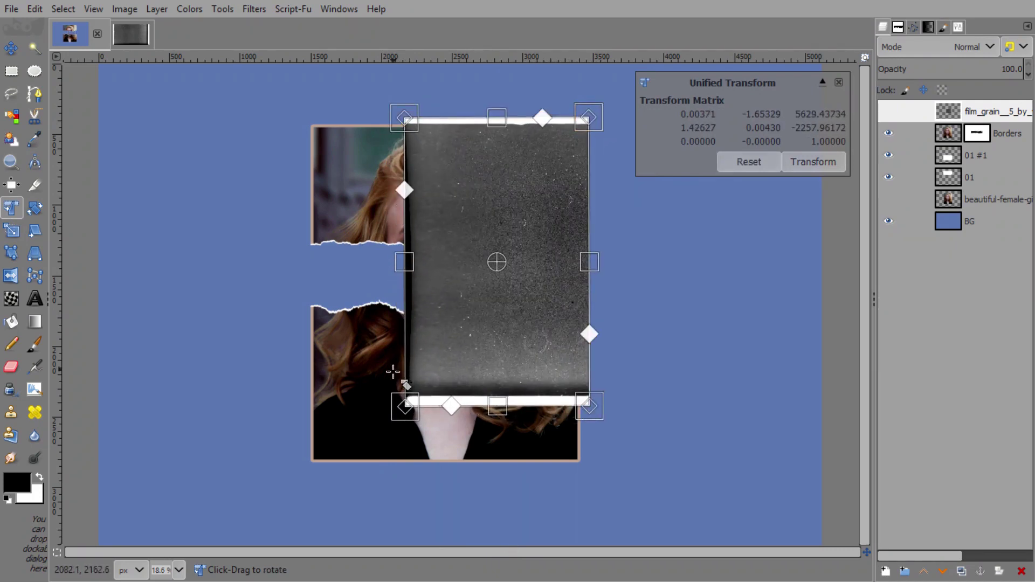
mouse_move(398, 416)
left_mouse_down()
mouse_move(317, 465)
mouse_move(290, 514)
left_mouse_up()
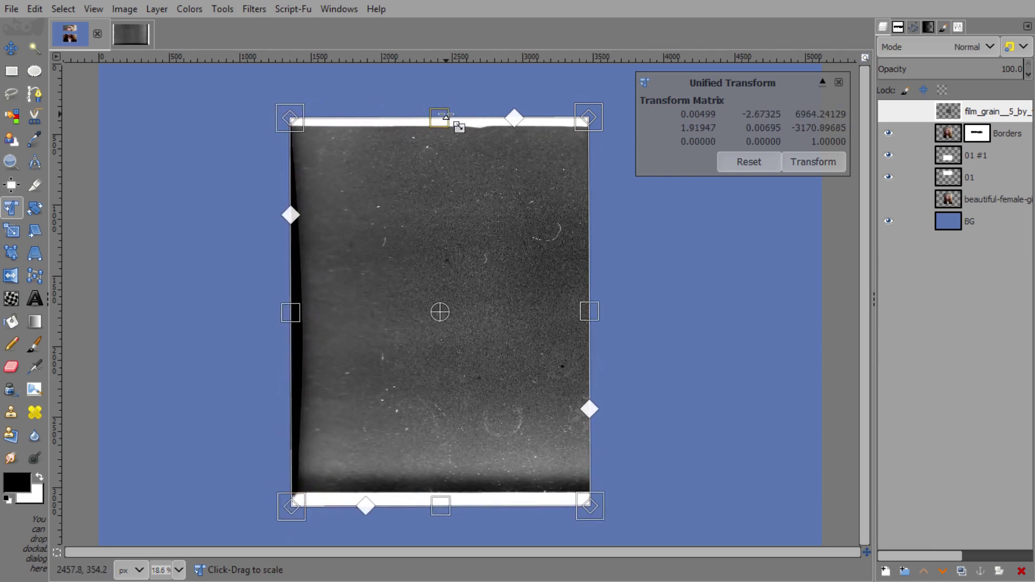
left_click_drag(453, 120, 454, 110)
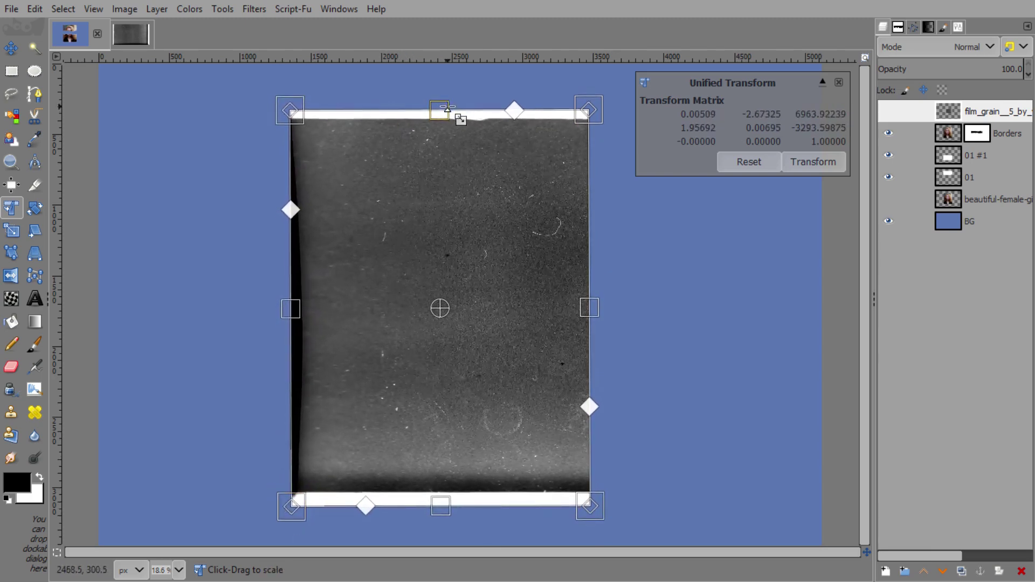
left_click(807, 157)
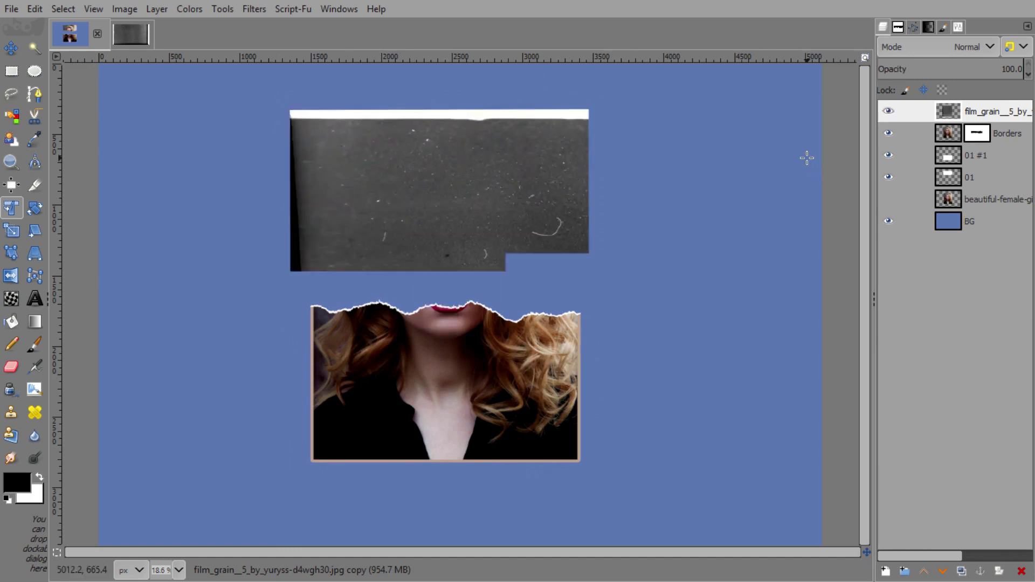
- Set the film grain layer's blend mode to Screen
left_click(16, 48)
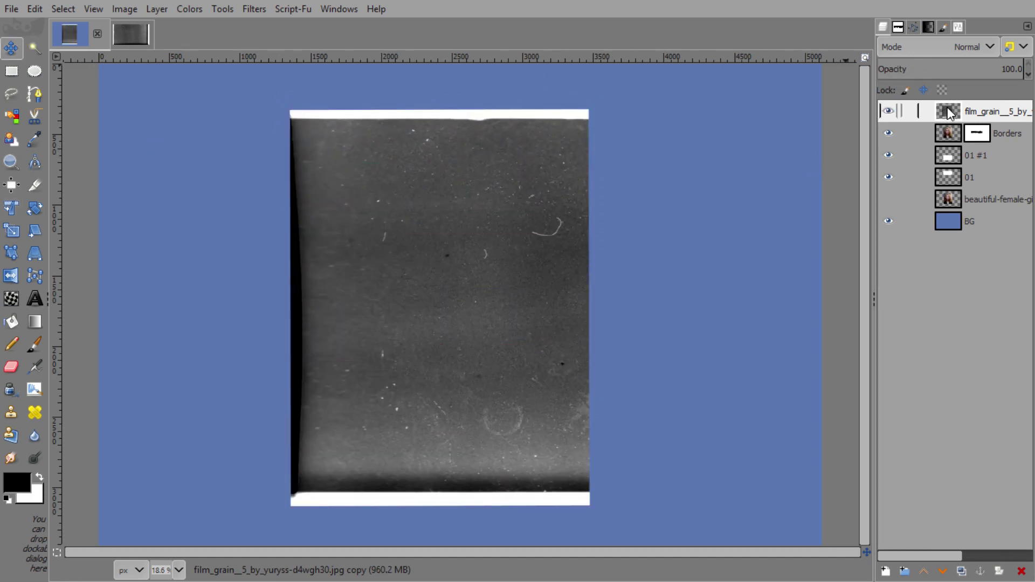
left_click(965, 46)
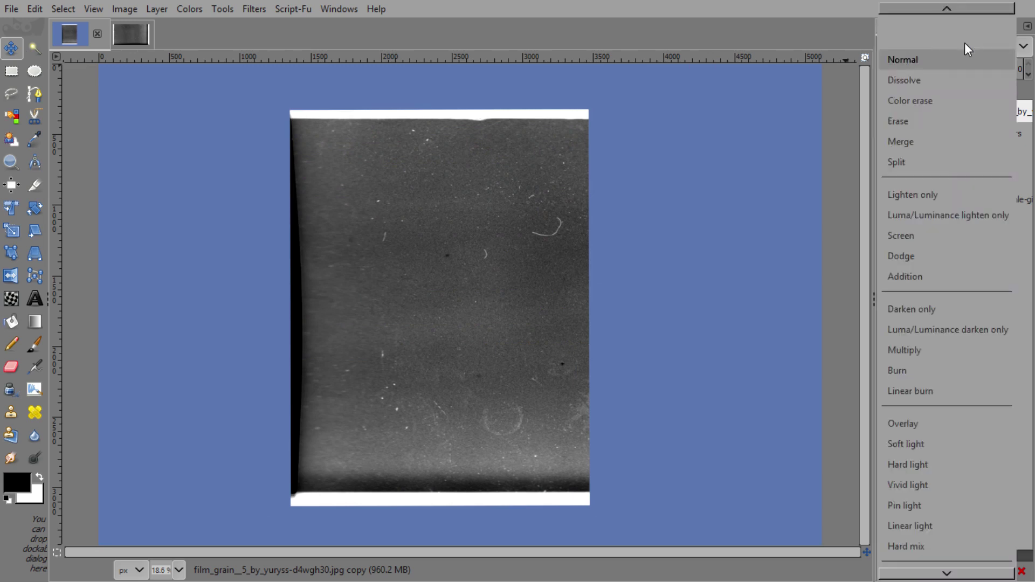
left_click(903, 244)
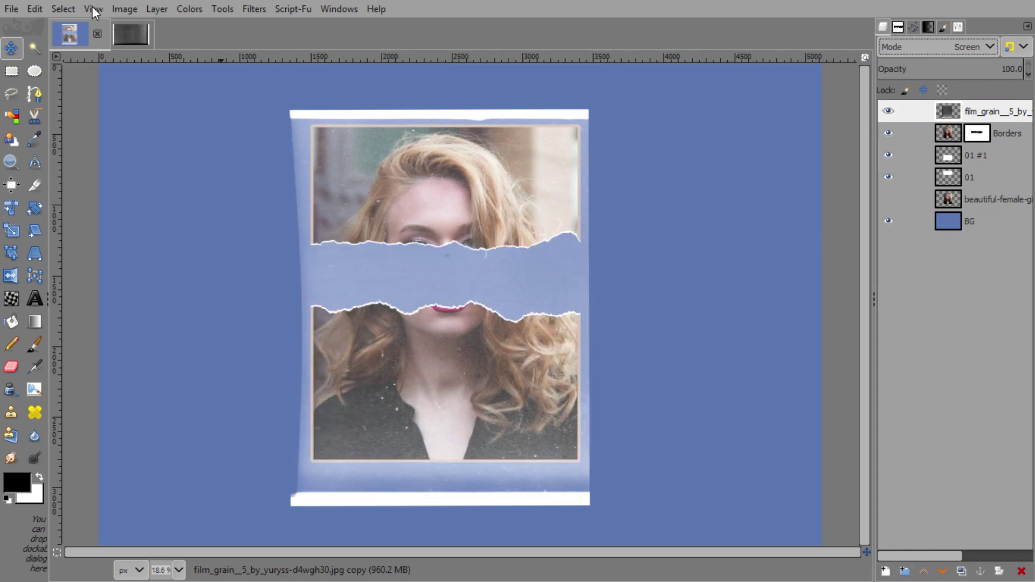
left_click(190, 9)
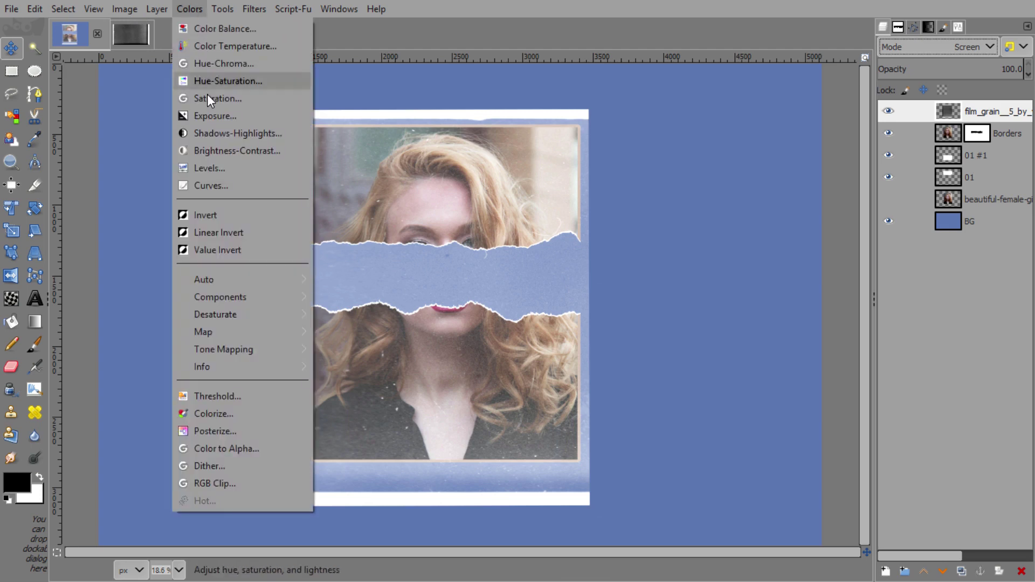
- Apply Levels with the gamma slider moved right to darken midtones, then reactivate Borders
left_click(215, 169)
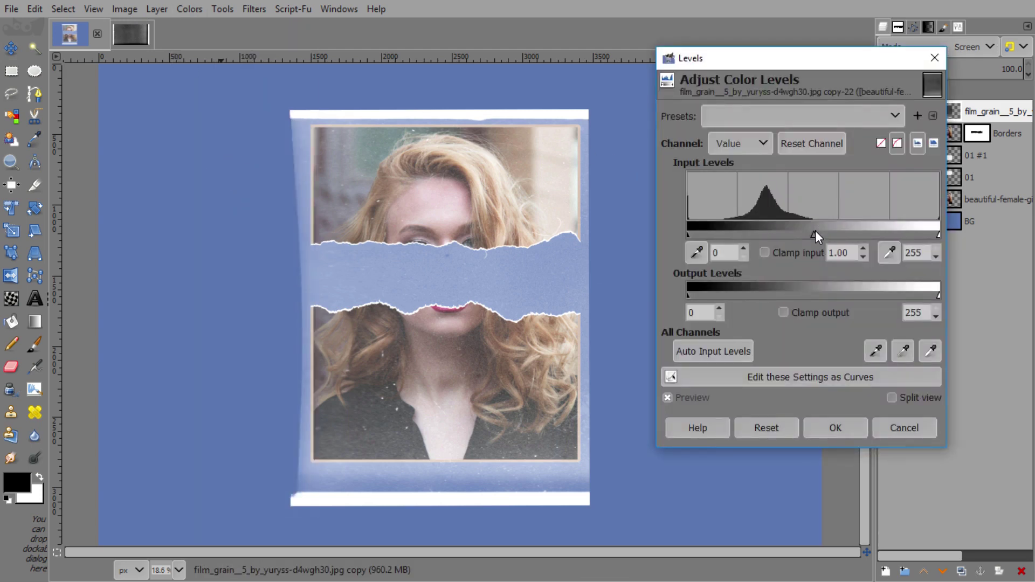
left_click_drag(814, 235, 838, 235)
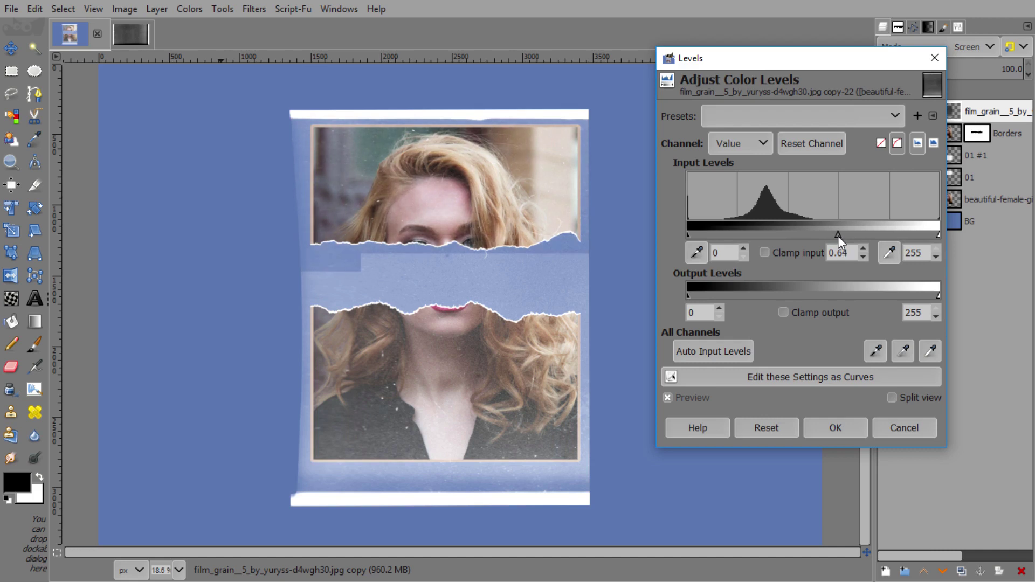
left_click(830, 428)
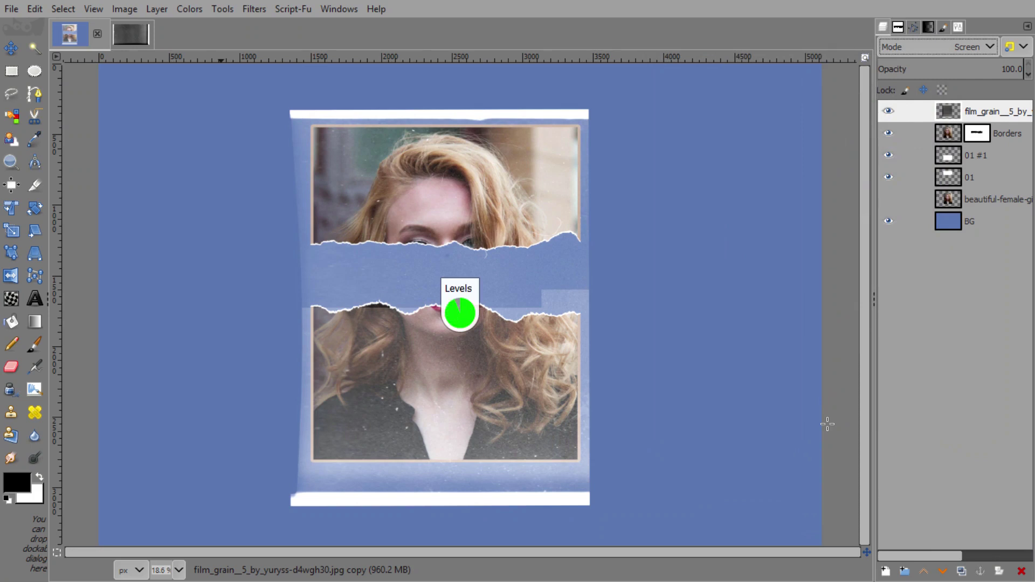
left_click(951, 137)
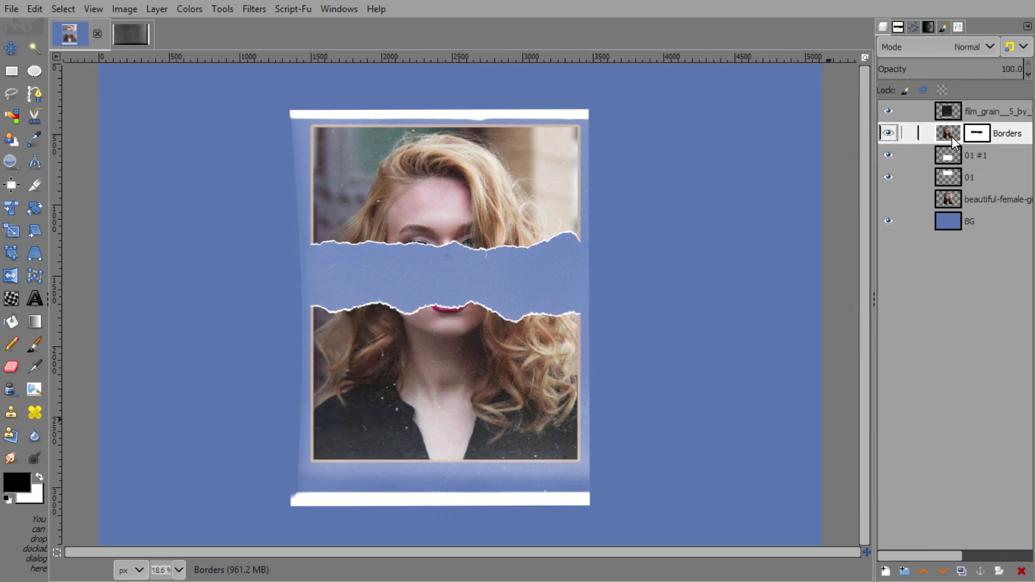
- Load the Borders layer's outline as a selection with the film grain layer active
right_click(952, 137)
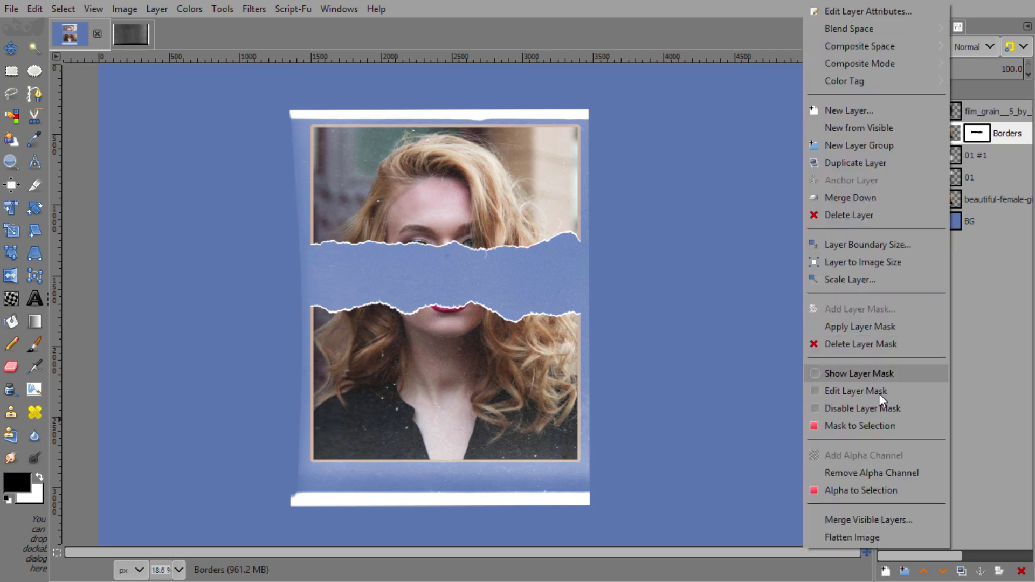
left_click(855, 490)
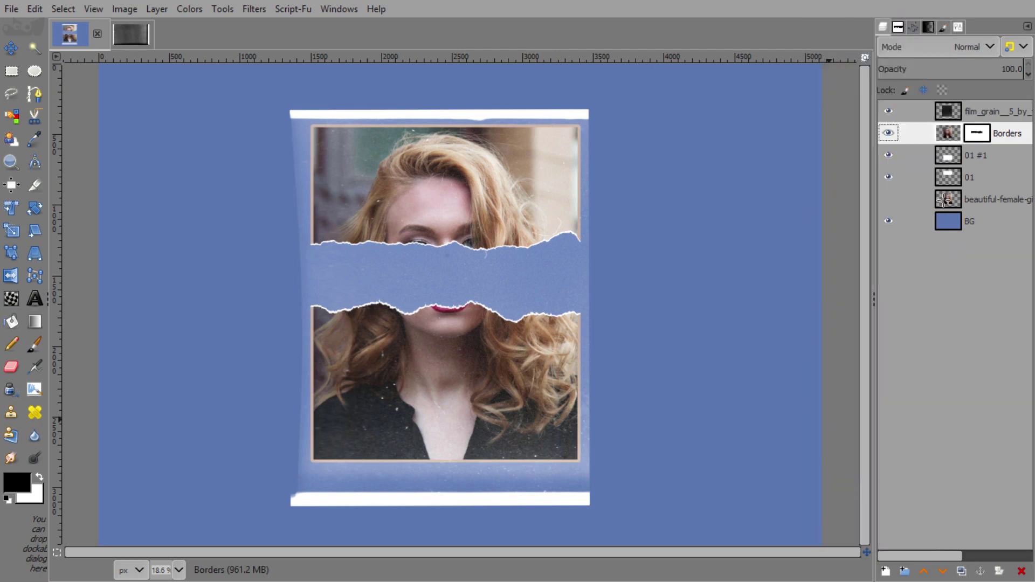
left_click(960, 112)
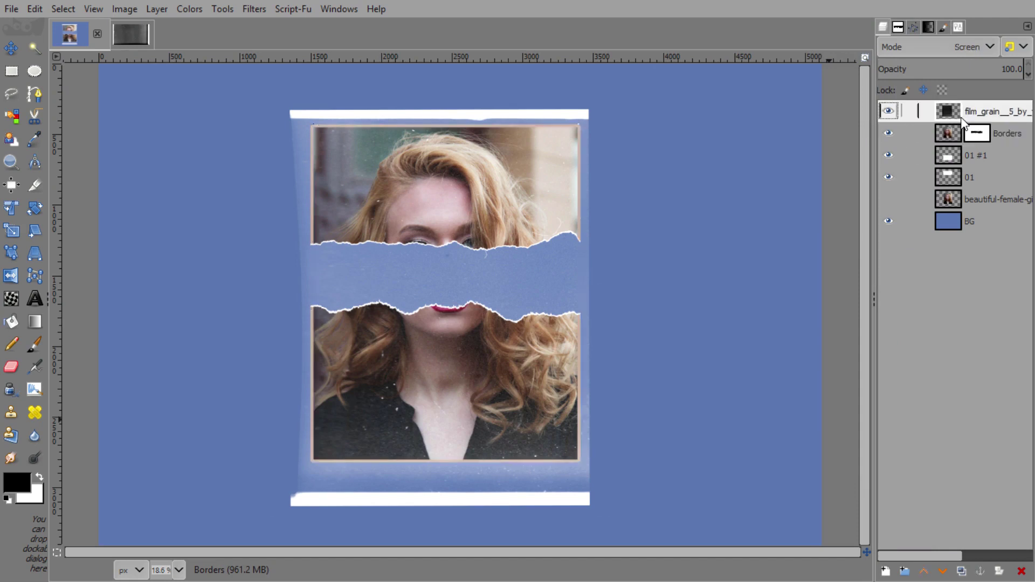
- Invert the selection and clear the film grain outside the portrait frame
left_click(72, 11)
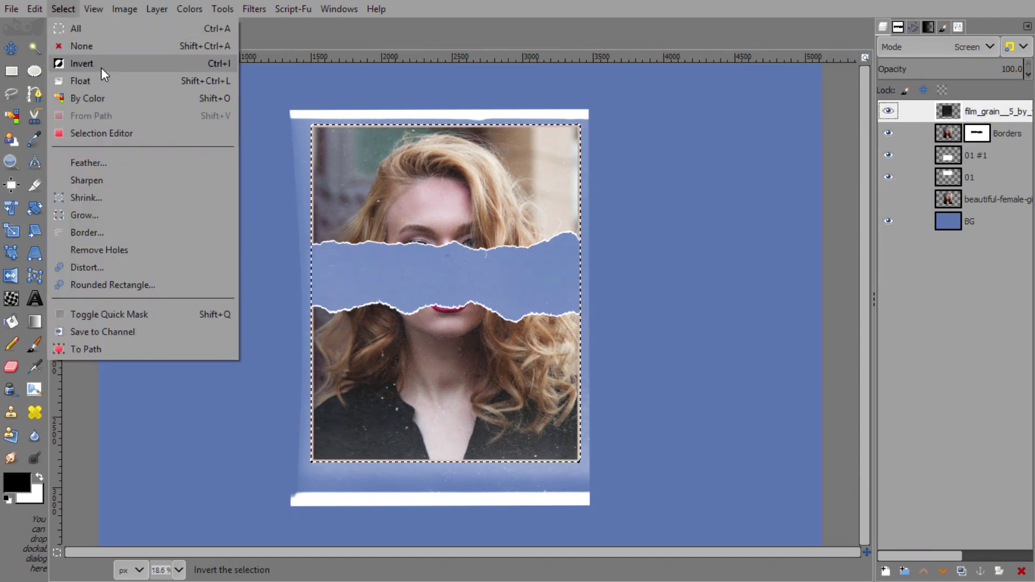
left_click(216, 63)
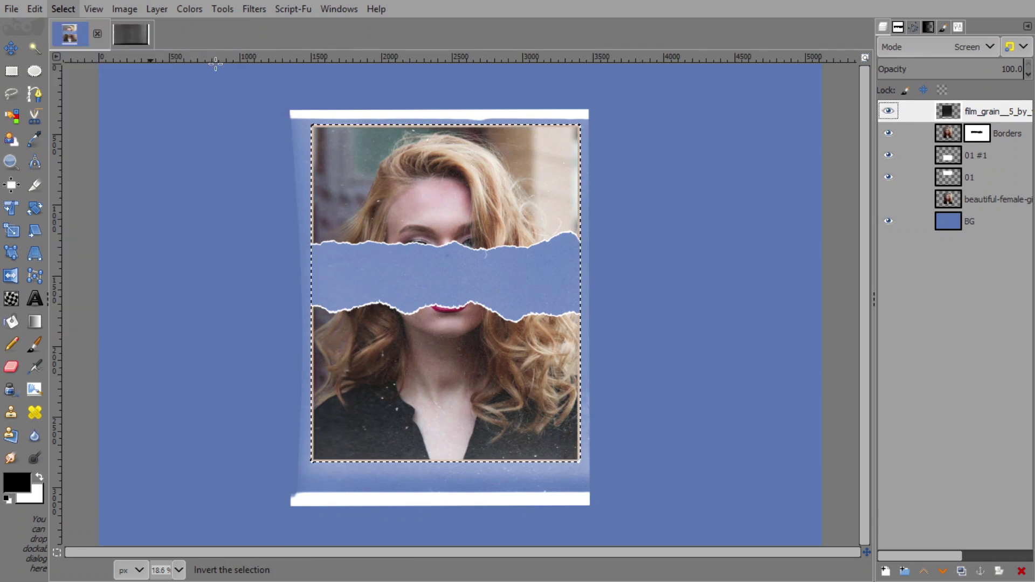
left_click(35, 11)
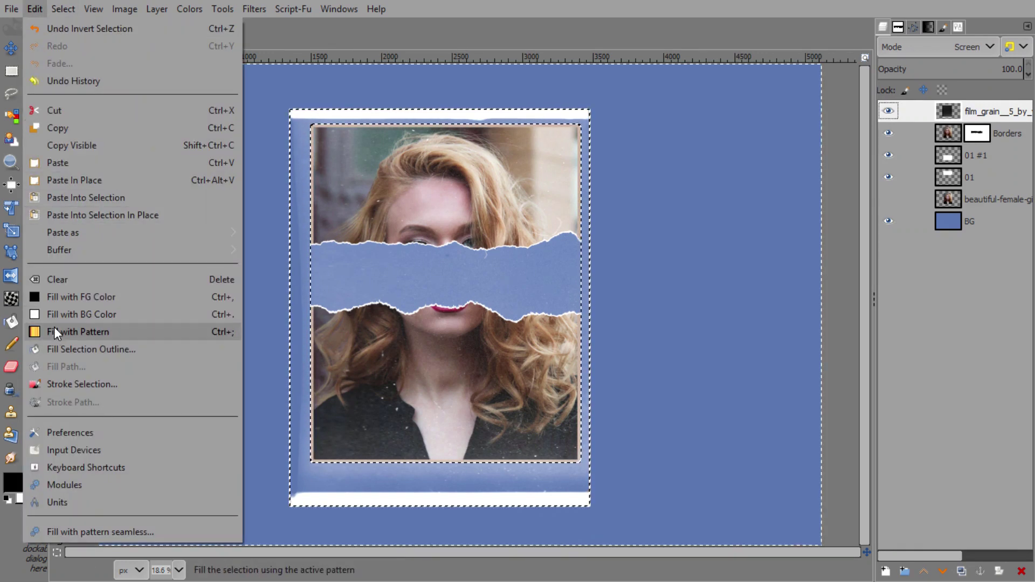
left_click(57, 280)
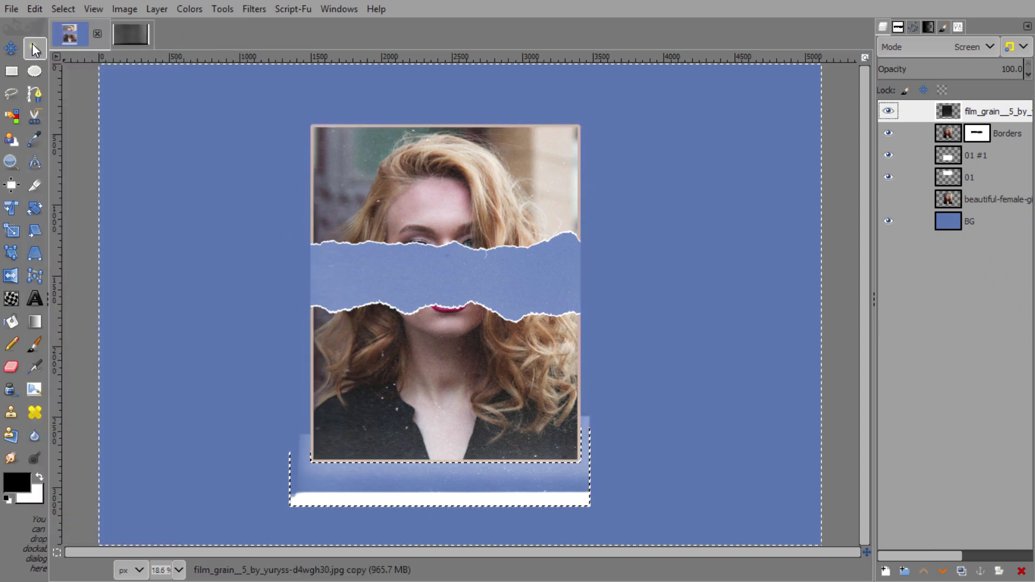
- Select the torn blue gap on the Borders mask, undoing an accidental clear of the mask
left_click(56, 8)
left_click(76, 46)
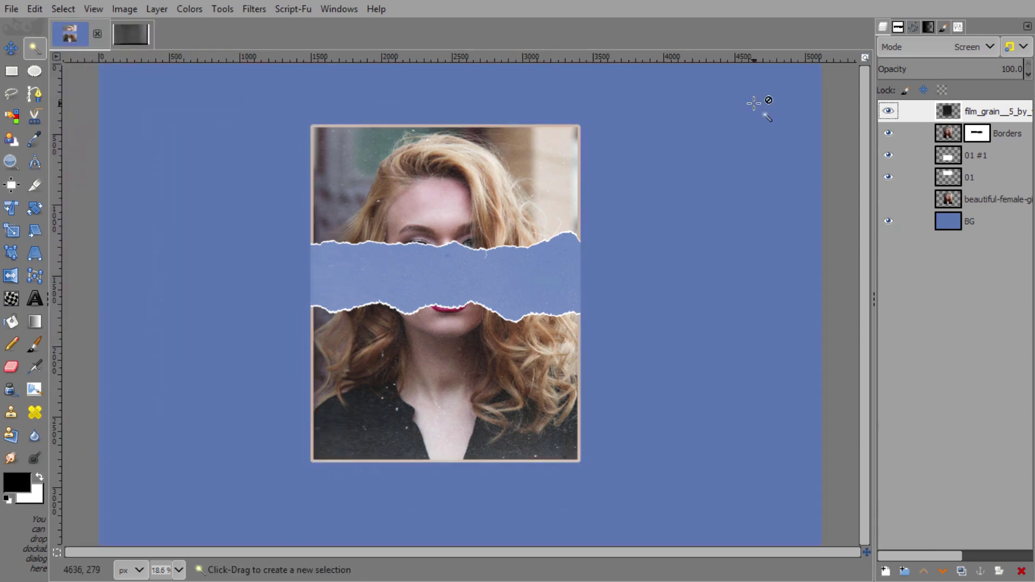
left_click(983, 135)
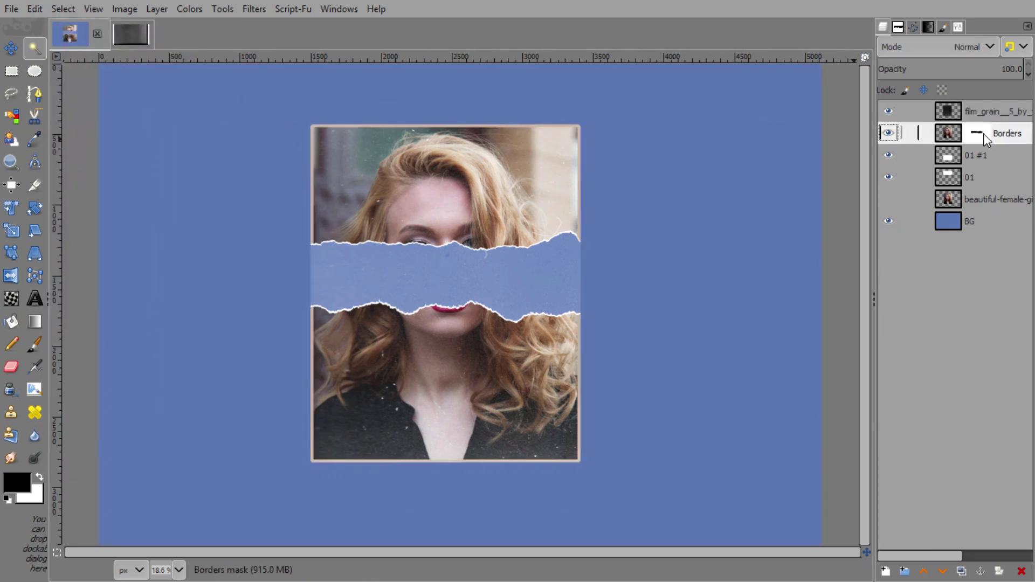
left_click(559, 256)
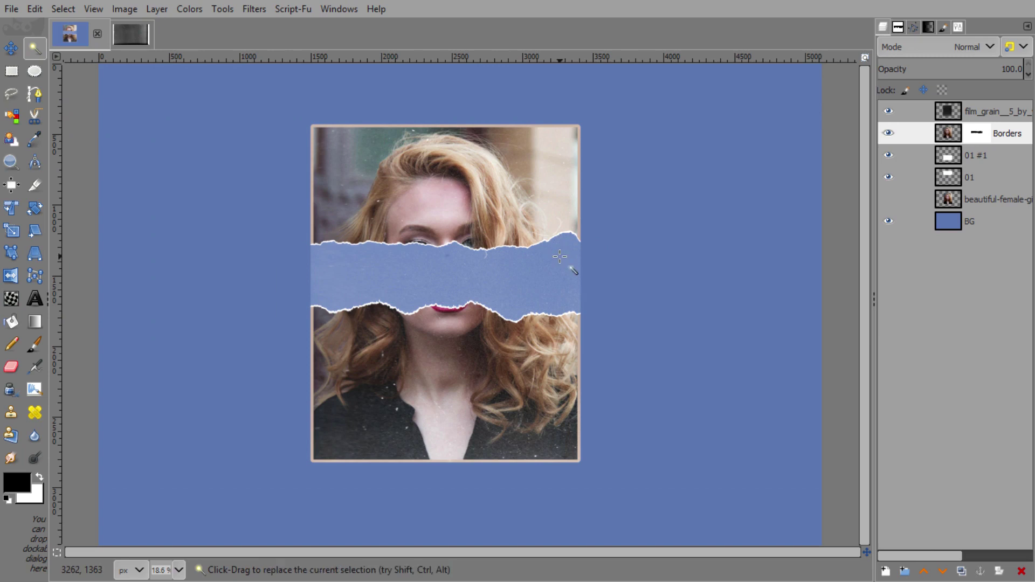
left_click(39, 7)
left_click(54, 281)
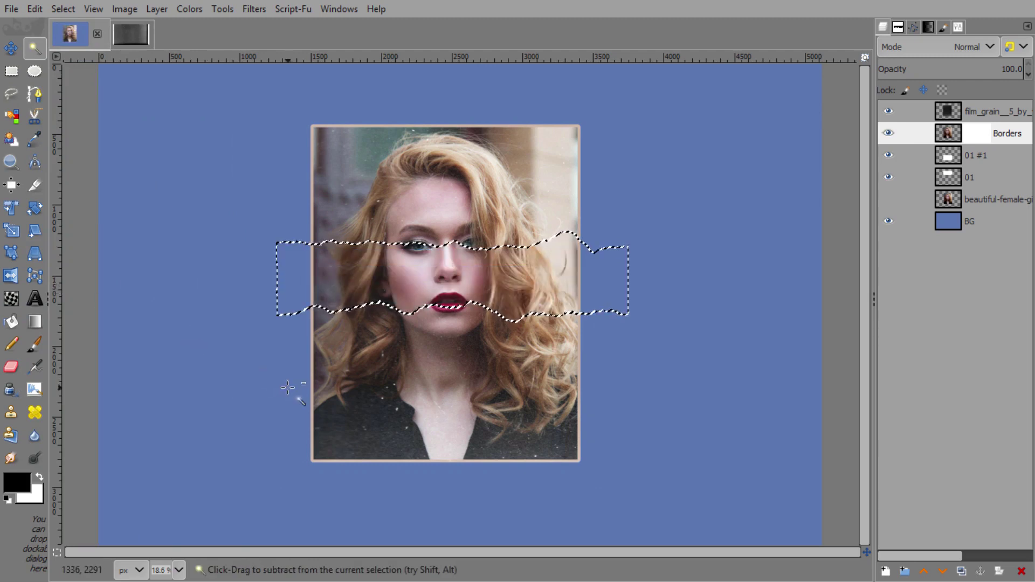
key("ctrl+z")
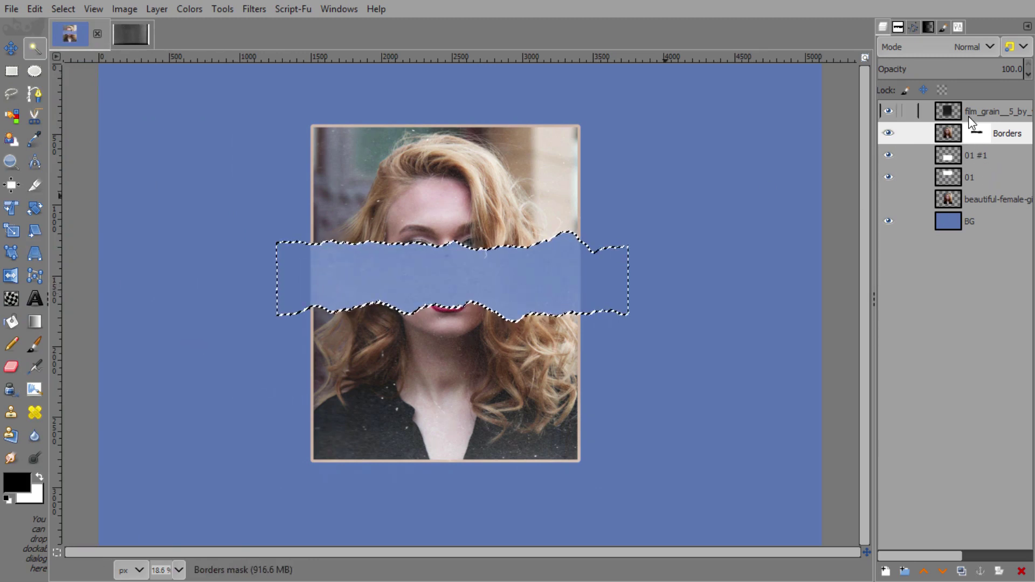
- Clear the film grain inside the selected torn gap, then deselect
left_click(968, 115)
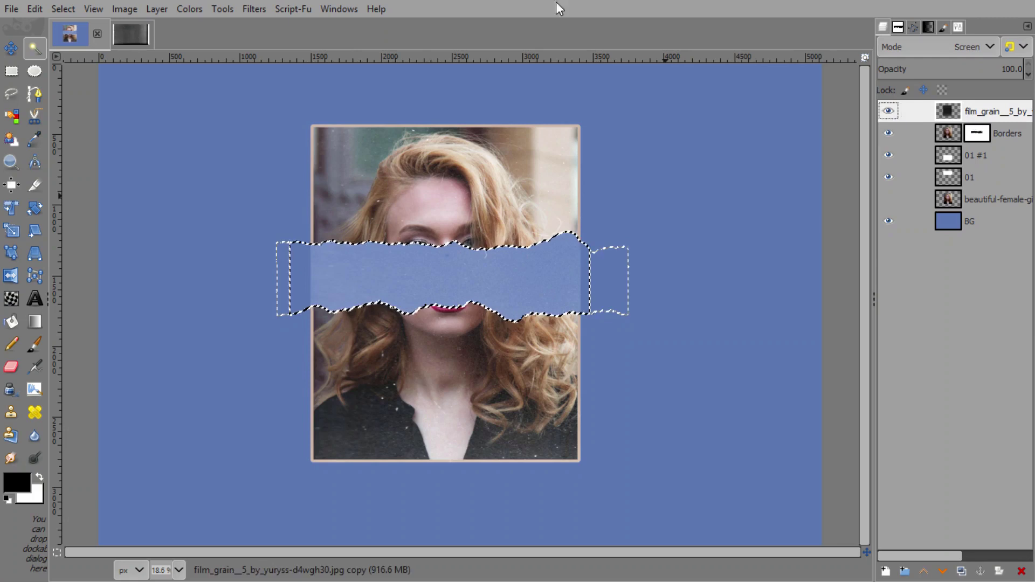
left_click(35, 9)
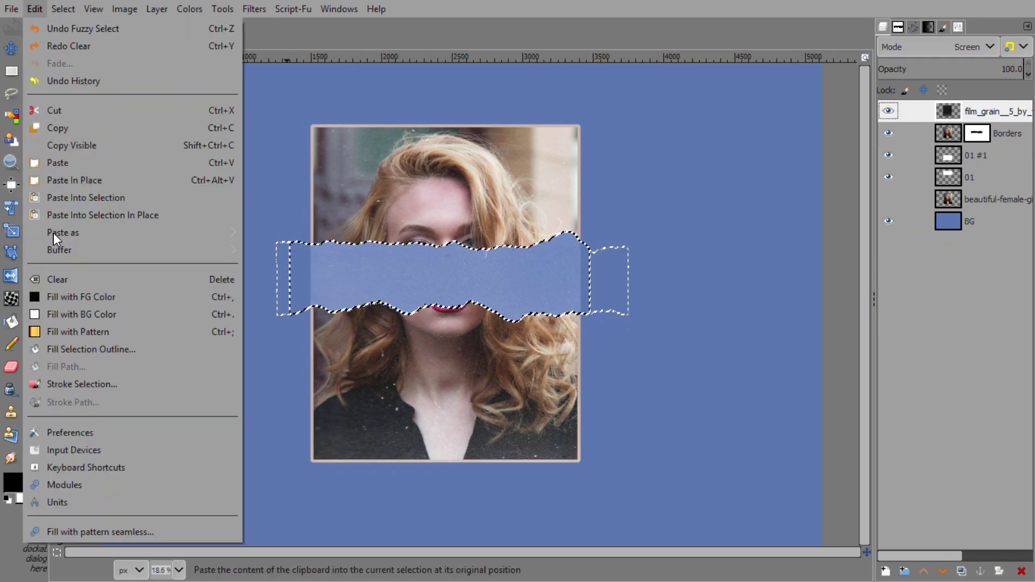
left_click(57, 280)
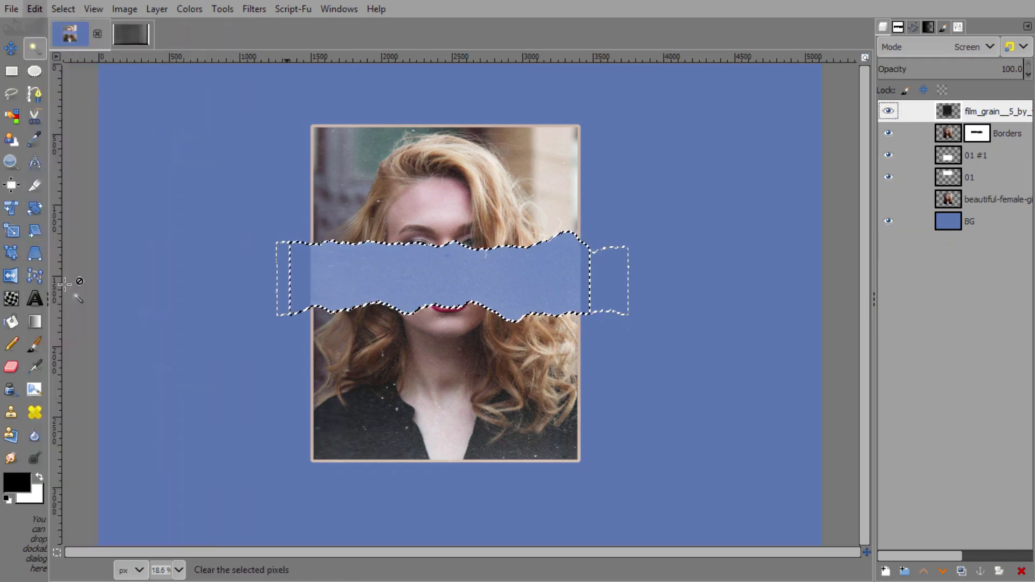
left_click(63, 9)
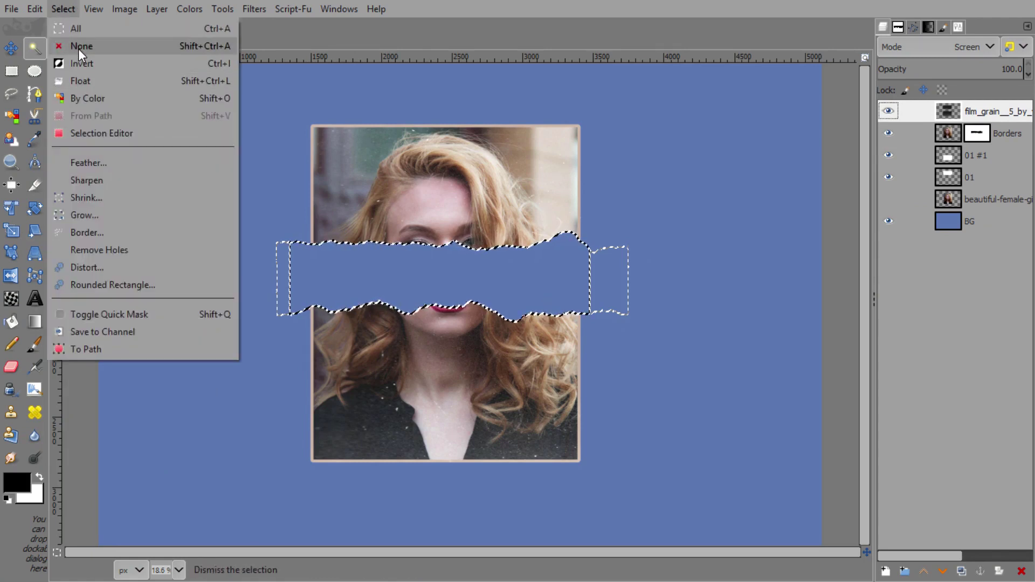
left_click(79, 47)
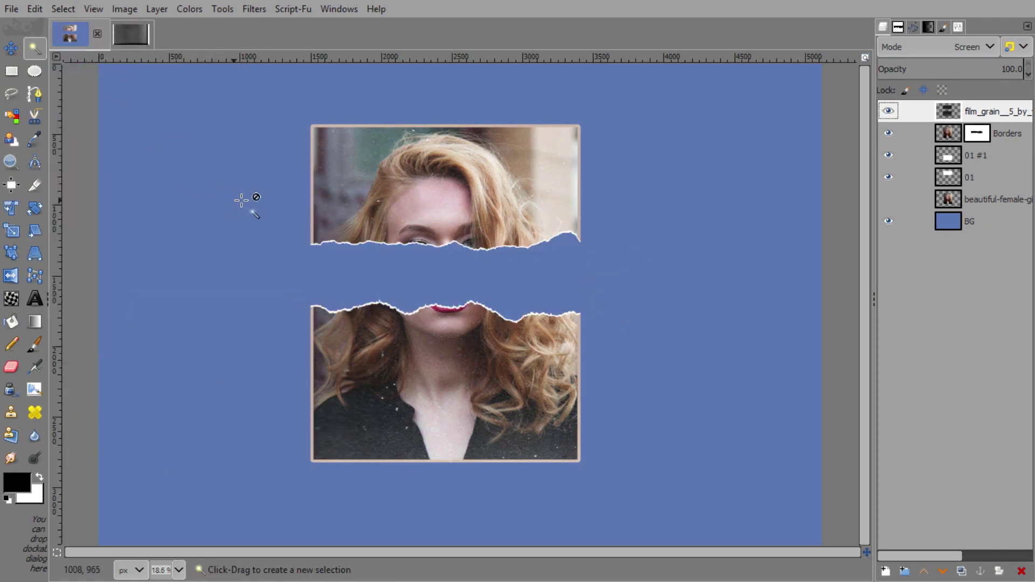
left_click(11, 52)
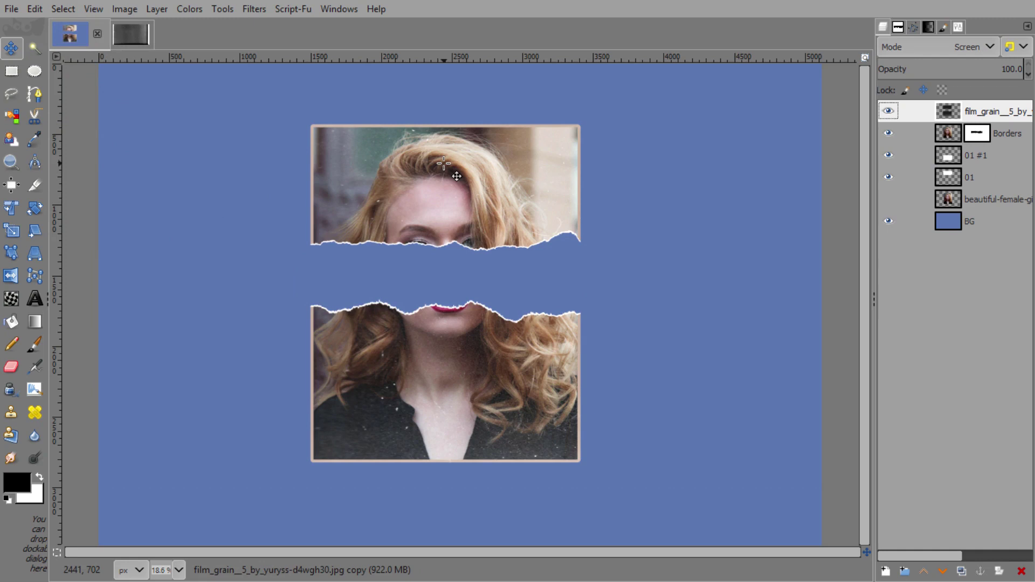
left_click(9, 164)
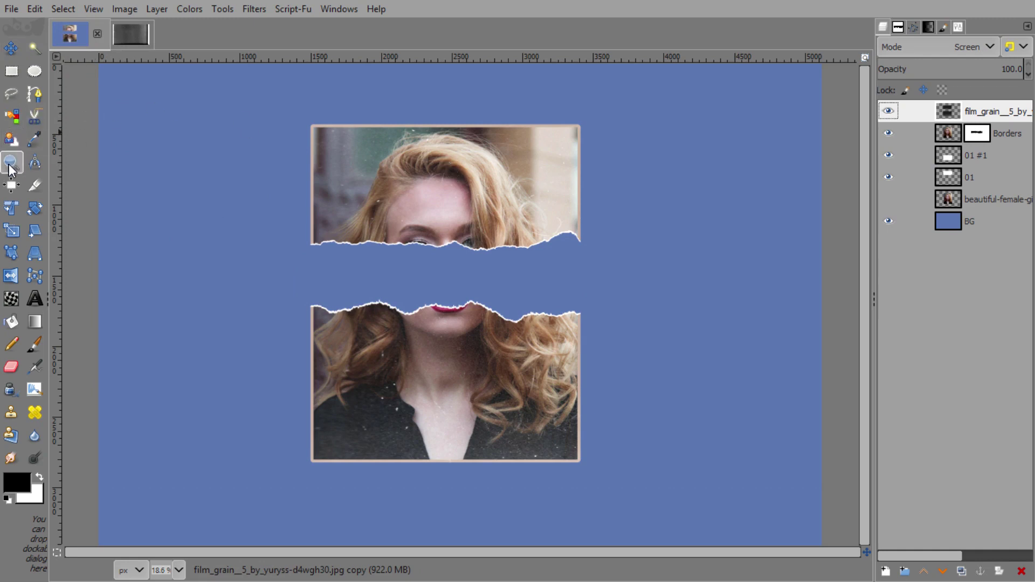
mouse_move(304, 117)
left_mouse_down()
mouse_move(652, 402)
mouse_move(586, 470)
left_mouse_up()
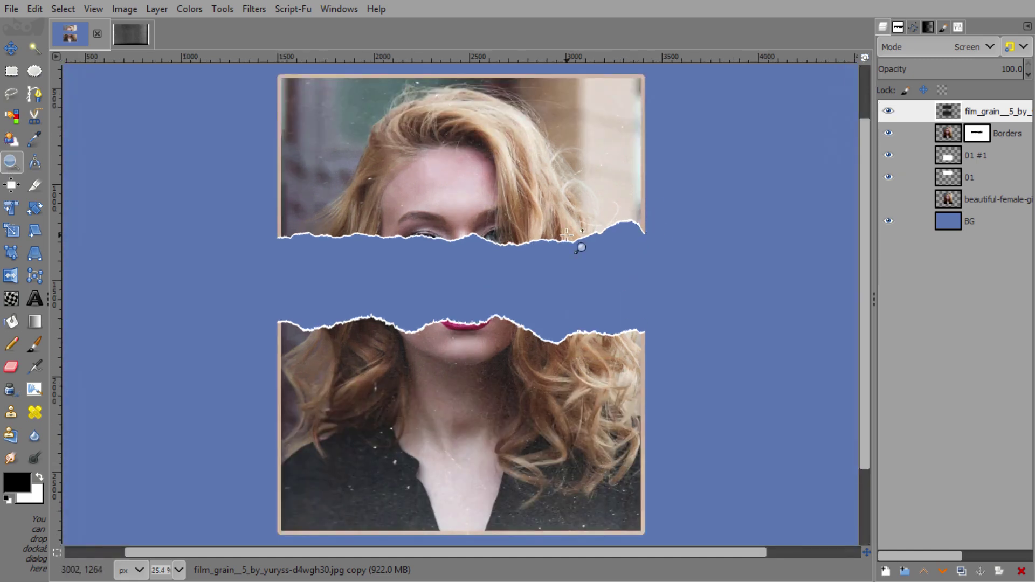
left_click(562, 318)
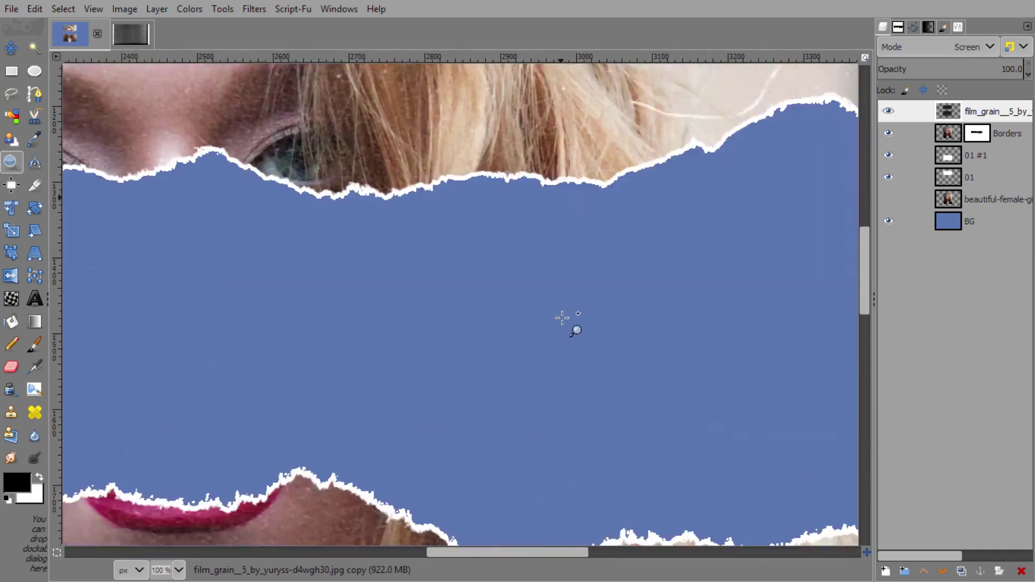
left_click(561, 318)
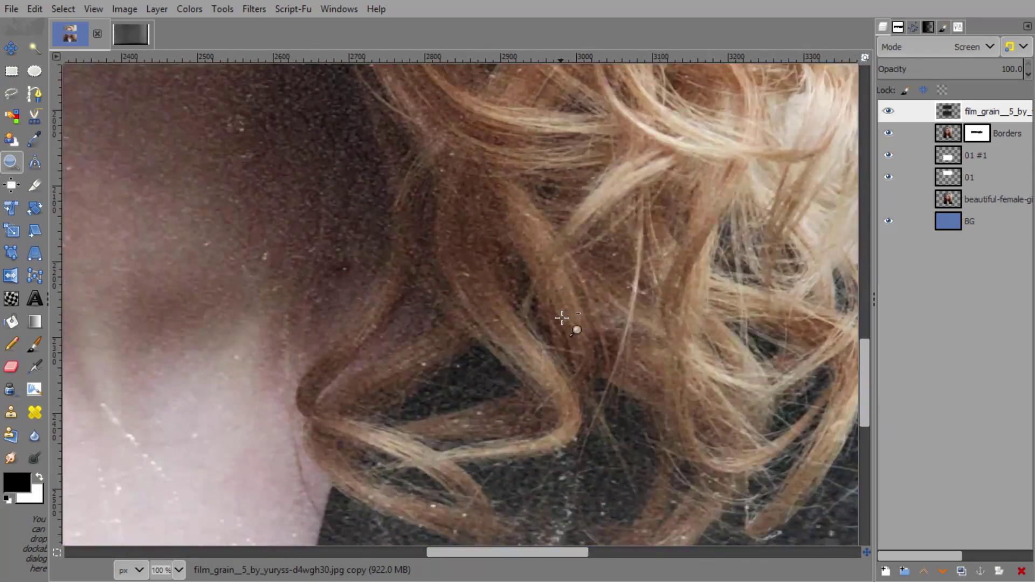
left_click(561, 318, "ctrl")
scroll(562, 318, "up", 5)
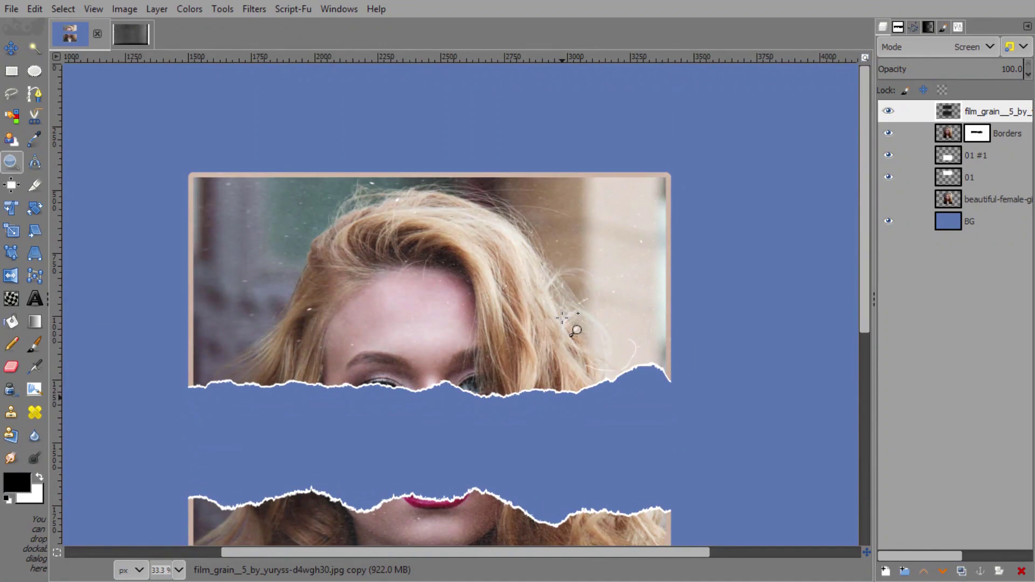
scroll(562, 318, "down", 2)
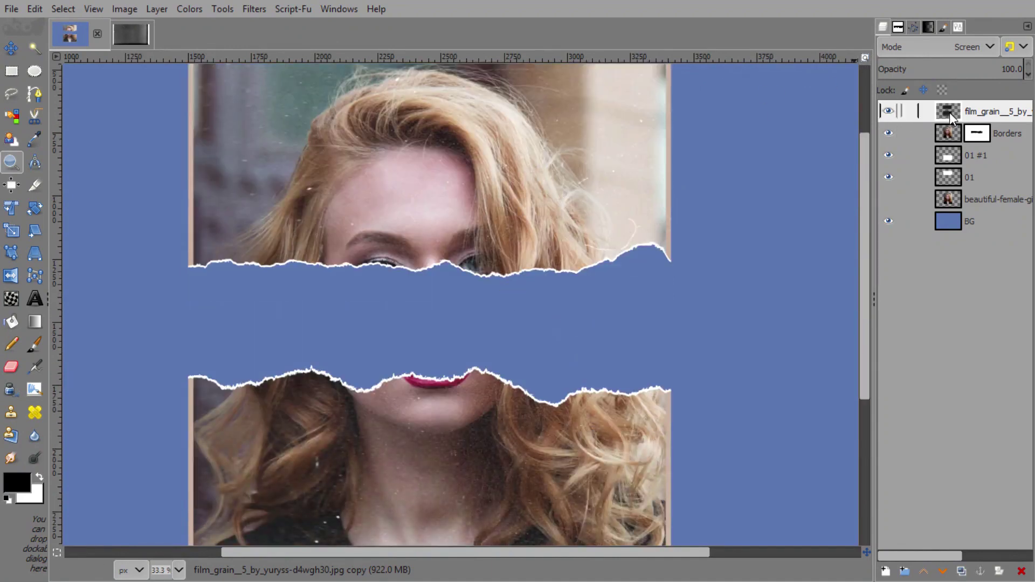
- Apply Levels to the film grain layer with midtone gamma 0.81, then fit the image in the window
left_click(184, 9)
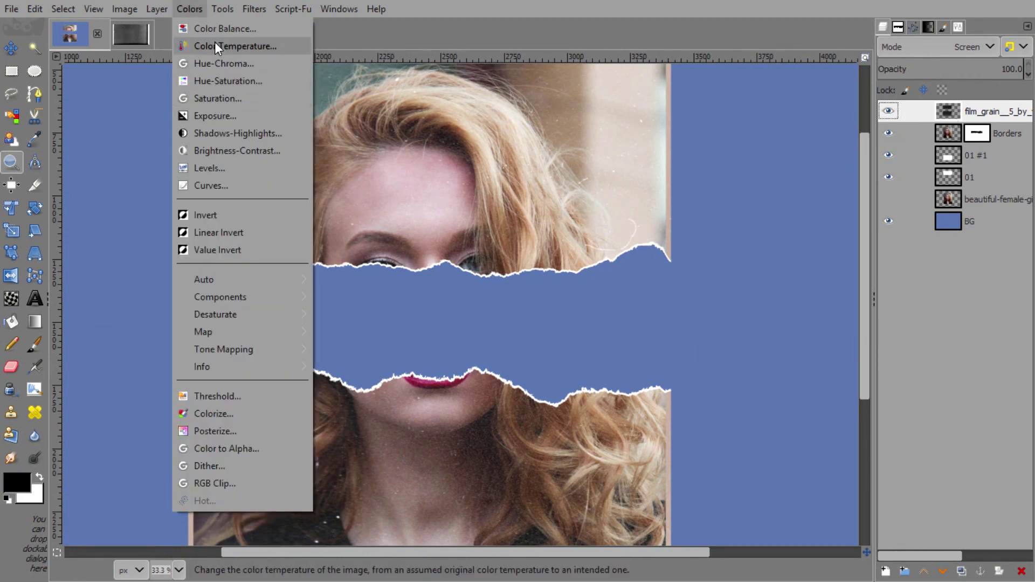
left_click(224, 170)
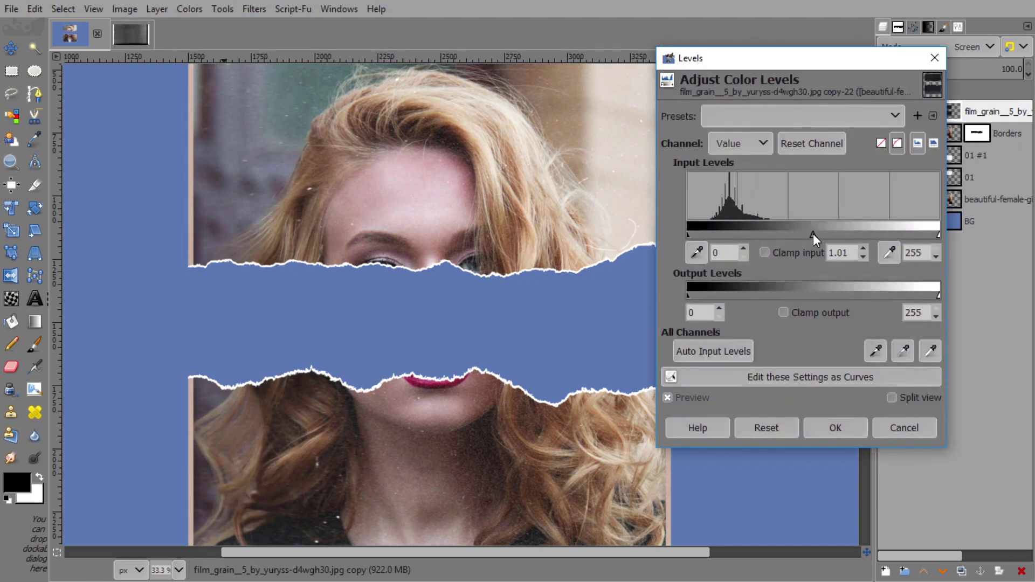
left_click_drag(813, 234, 825, 235)
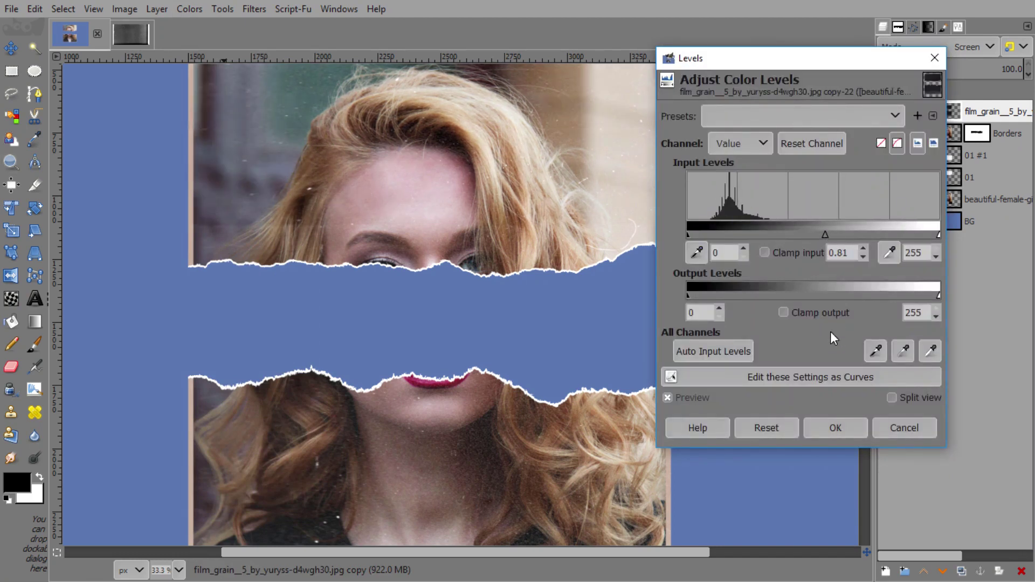
left_click(820, 429)
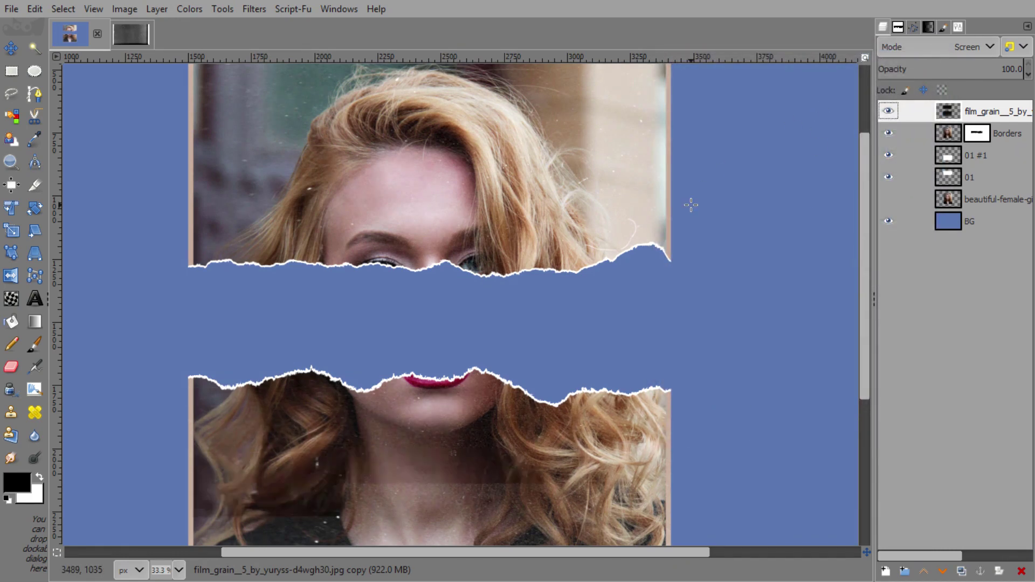
key("shift+ctrl+j")
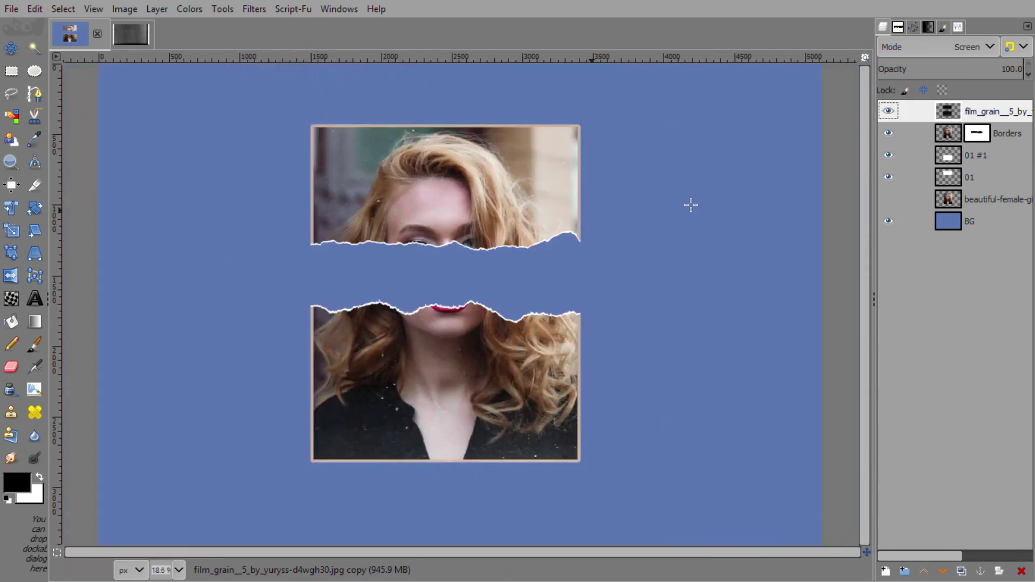